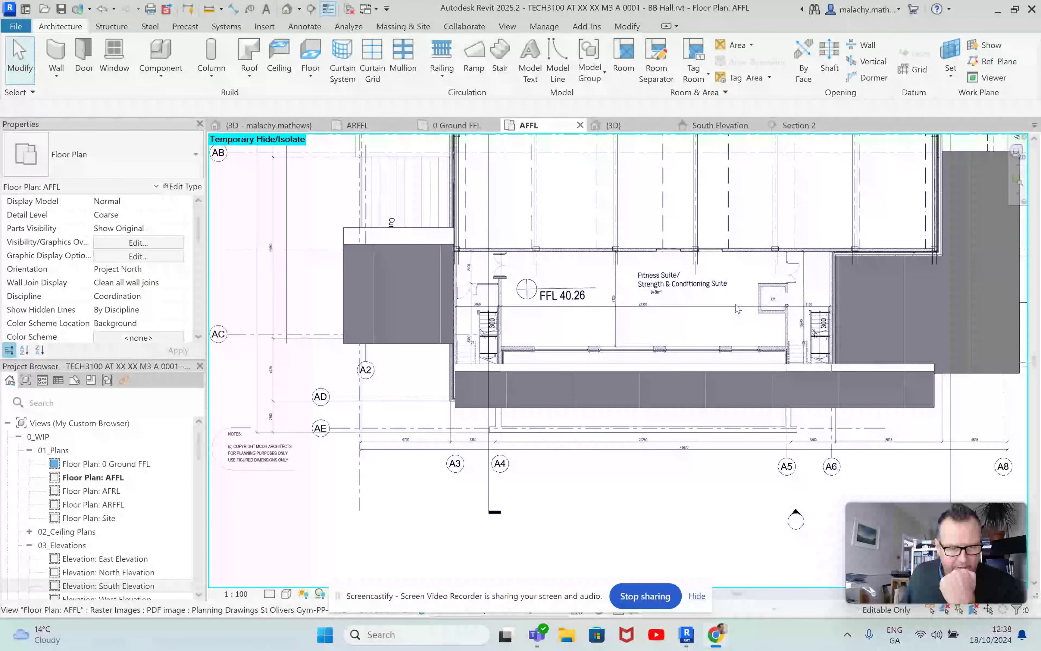
# Drag the flat roof's end handles so it spans 30200.0 from grid A3 to A6
pyautogui.click(688, 371)
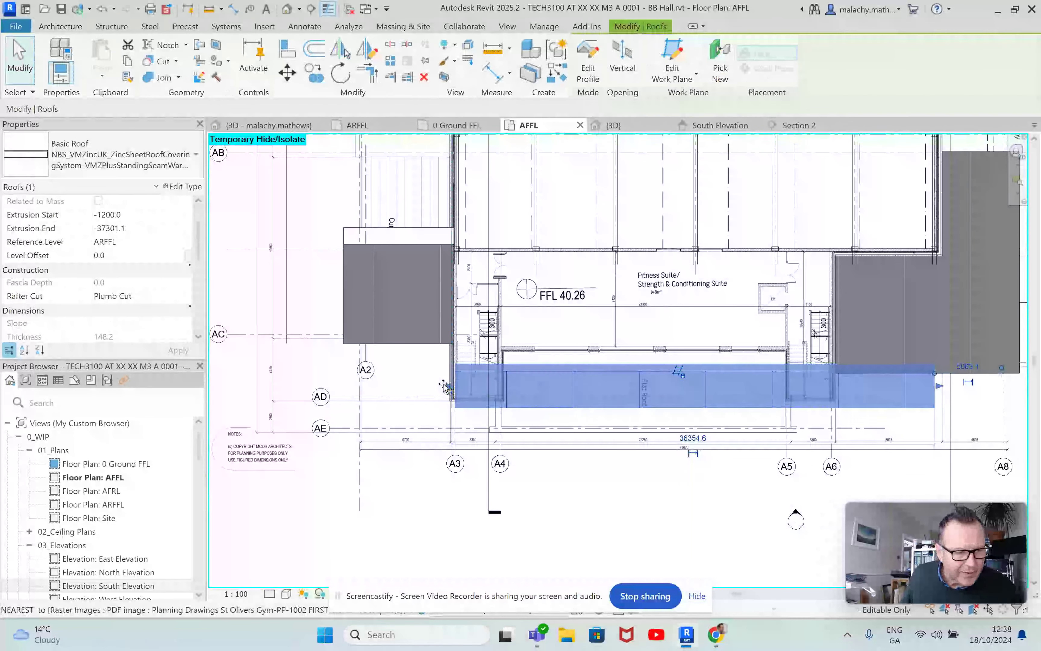
pyautogui.moveTo(450, 386); pyautogui.dragTo(440, 386)
pyautogui.moveTo(940, 386); pyautogui.dragTo(843, 389)
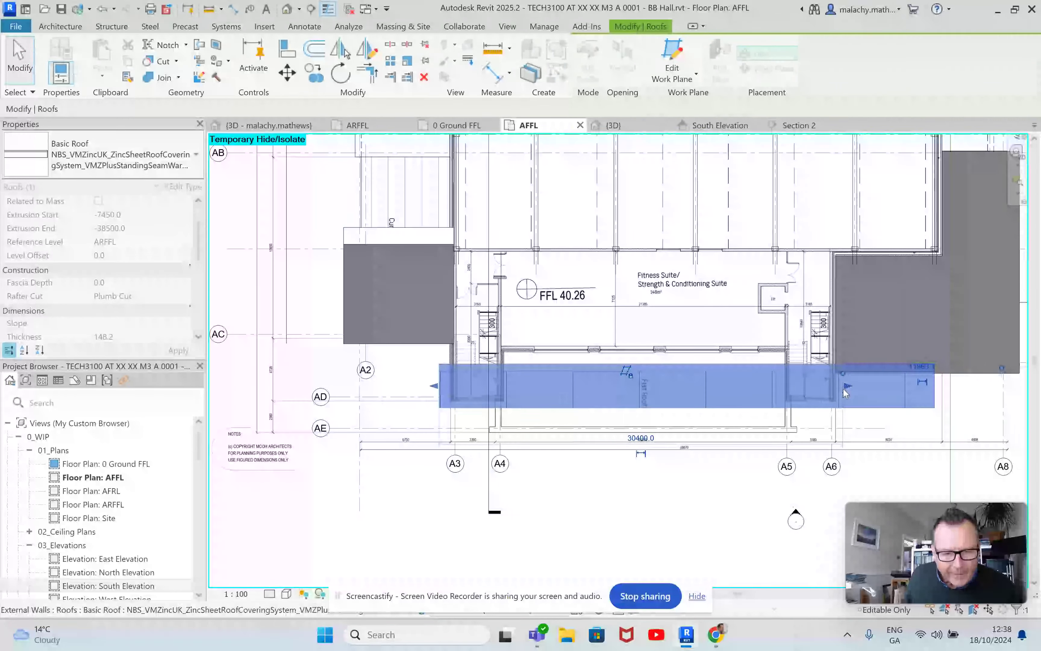
pyautogui.scroll(2, 842, 410)
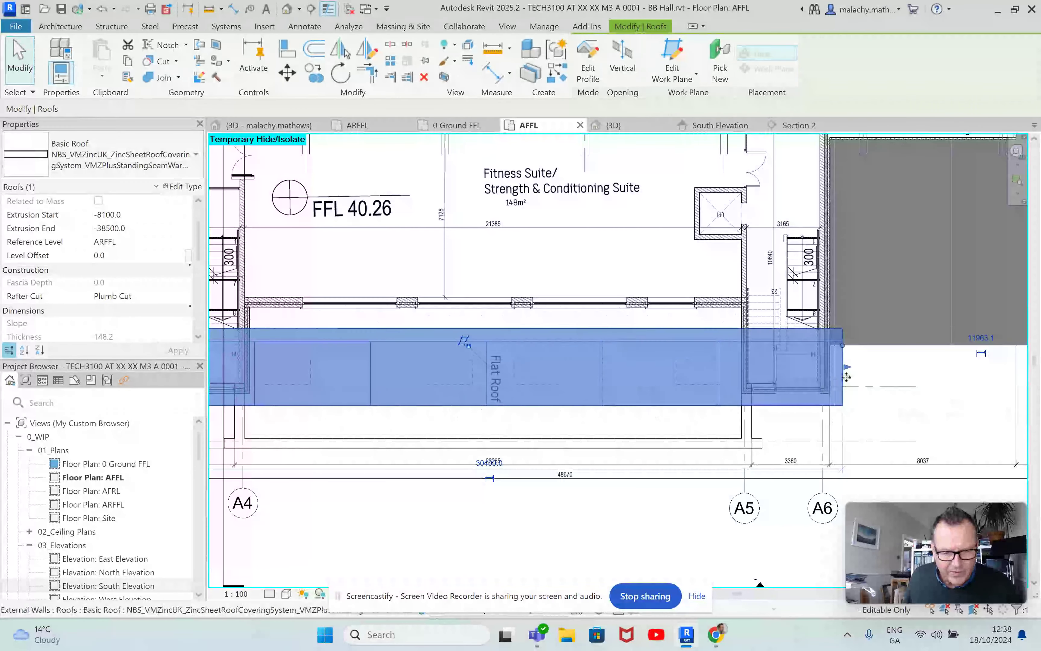
pyautogui.scroll(-2, 781, 424)
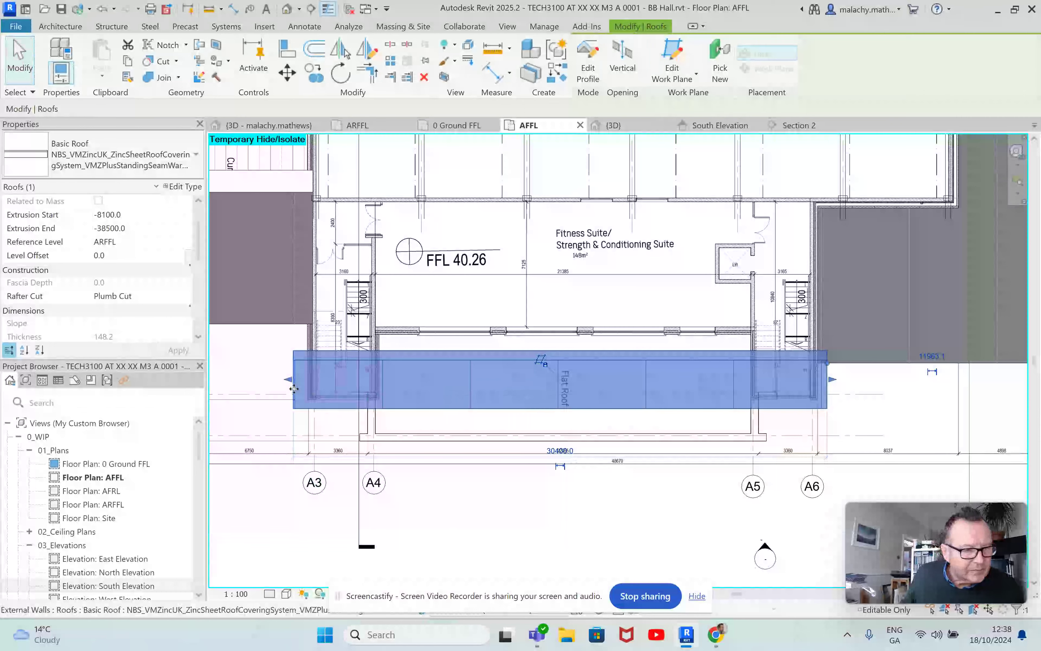
pyautogui.click(264, 373)
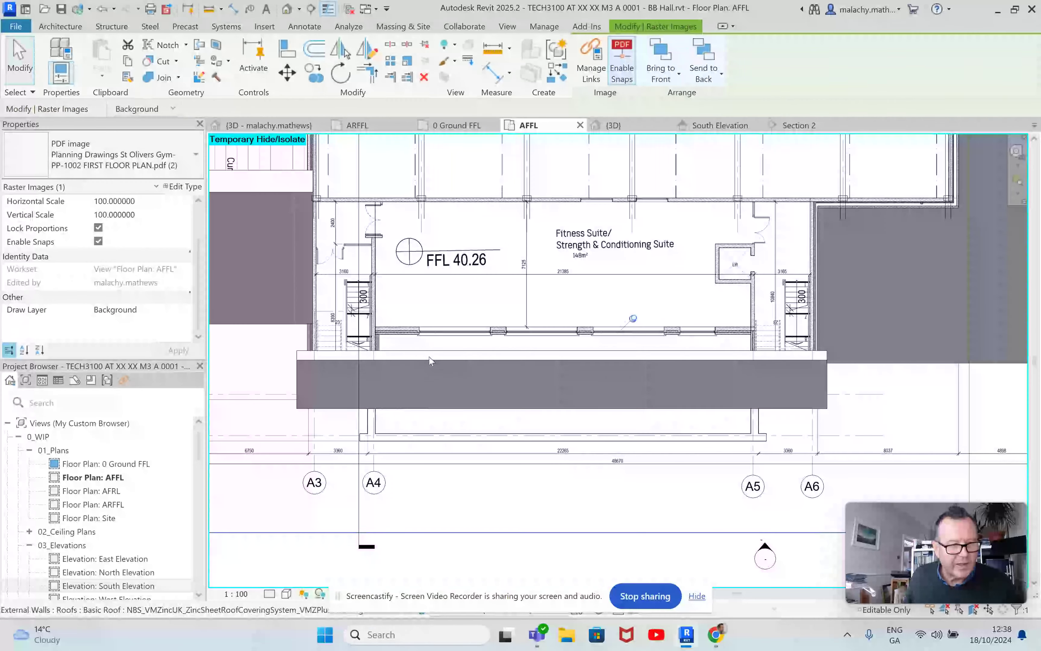
pyautogui.press('Escape')
pyautogui.click(429, 360)
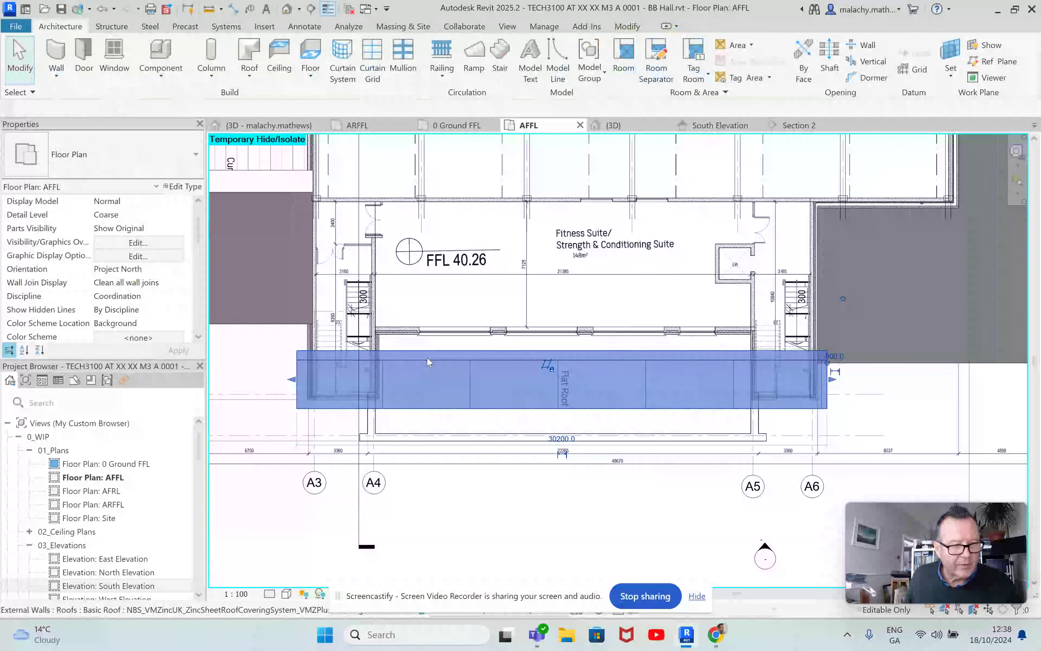
# Reset hidden elements, then temporarily hide only the flat roof to expose the PDF underlay
pyautogui.click(370, 593)
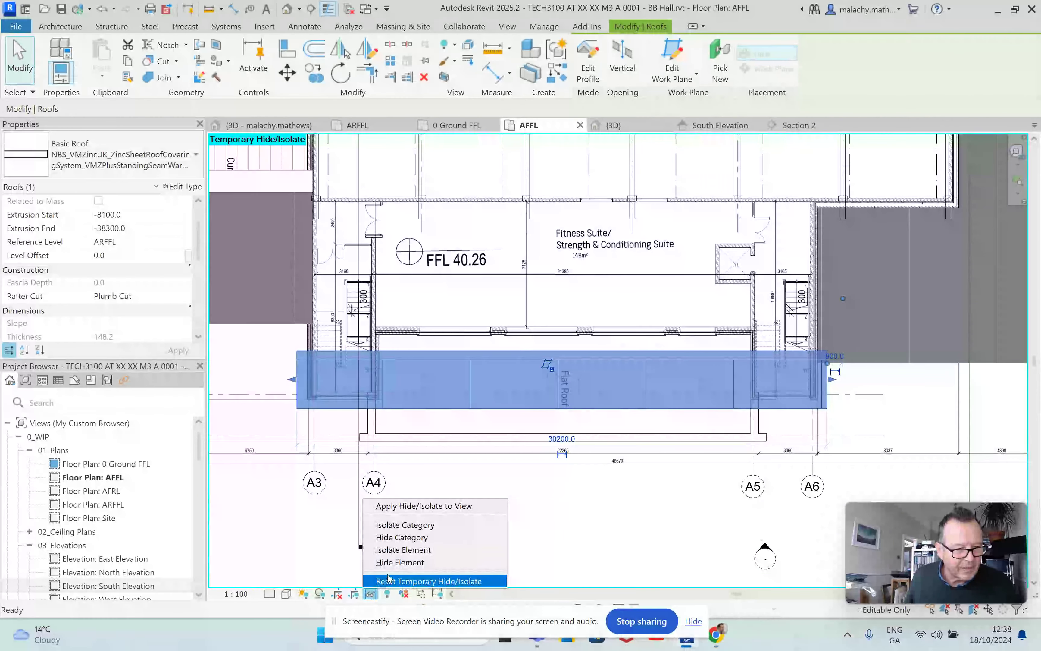
pyautogui.click(397, 562)
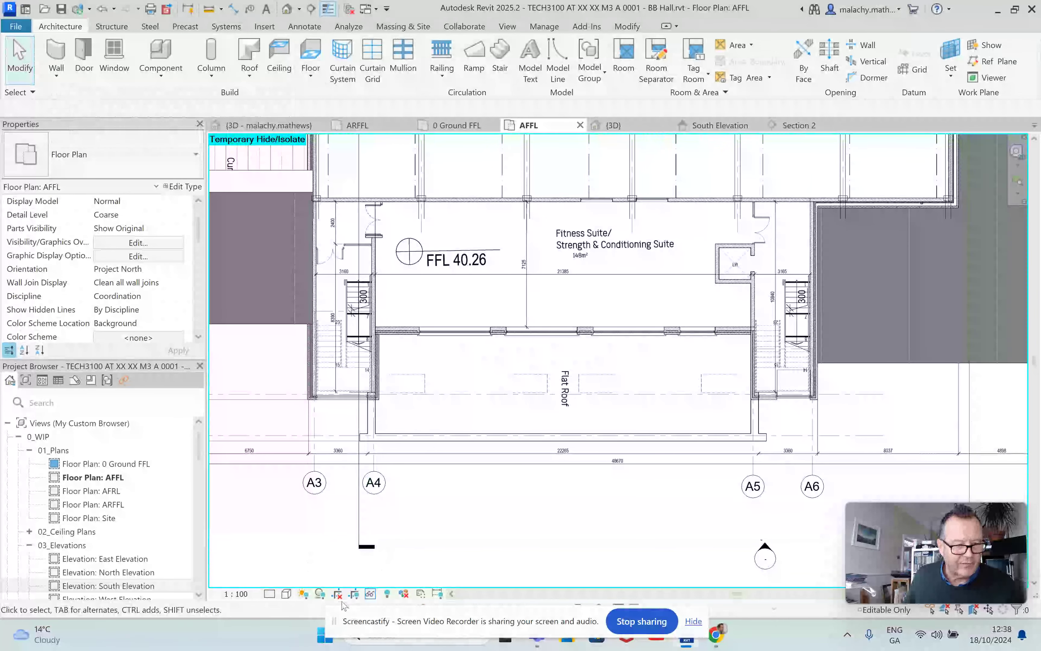
pyautogui.click(370, 593)
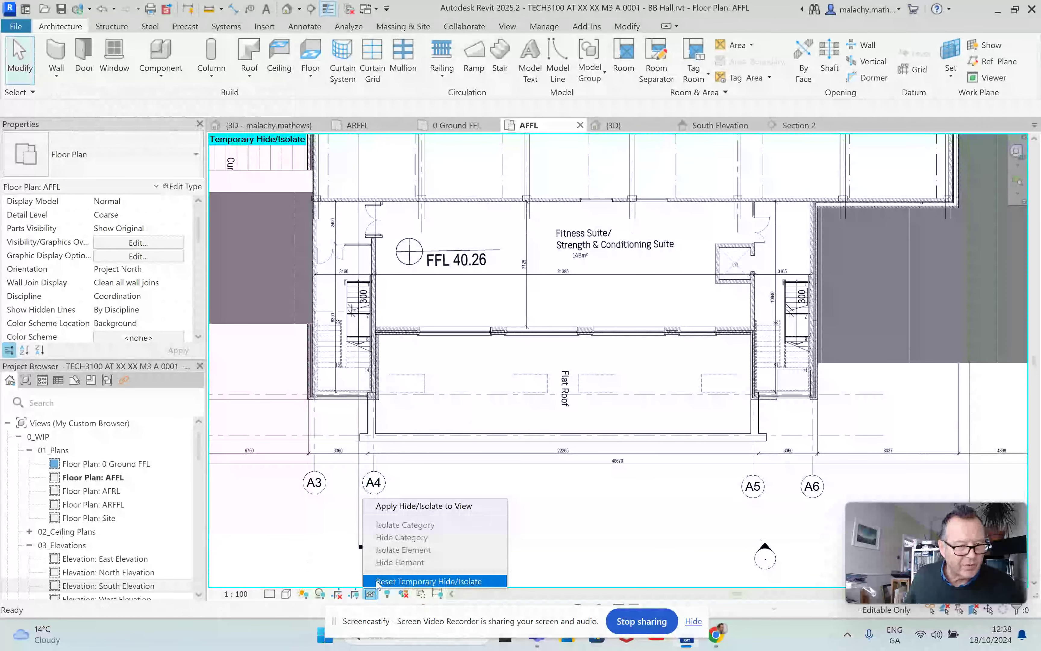
pyautogui.click(394, 582)
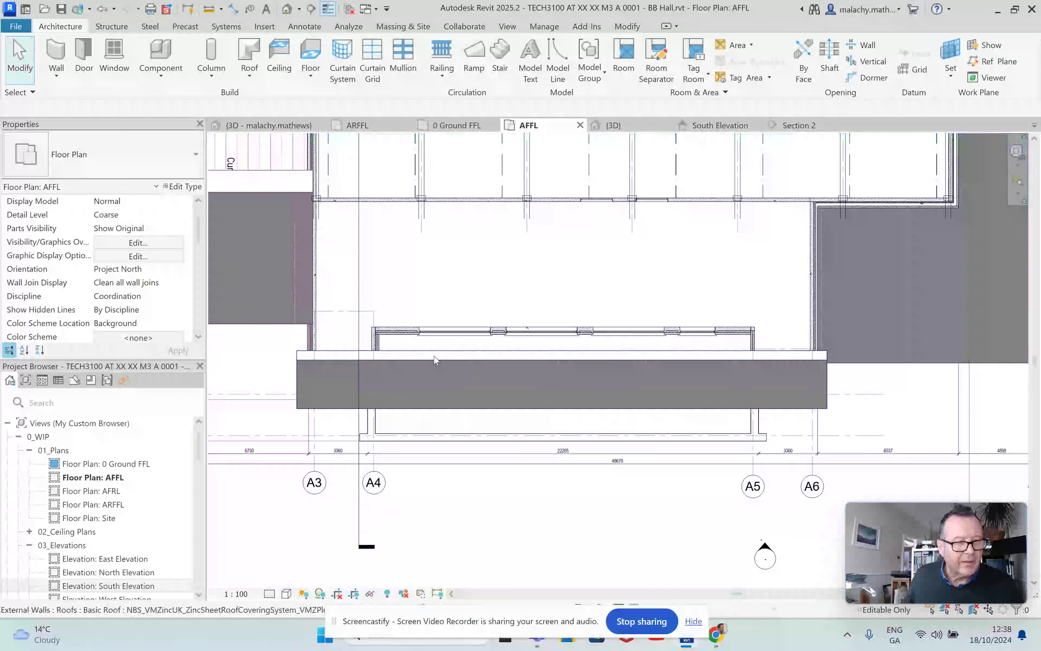
pyautogui.click(434, 359)
pyautogui.click(370, 593)
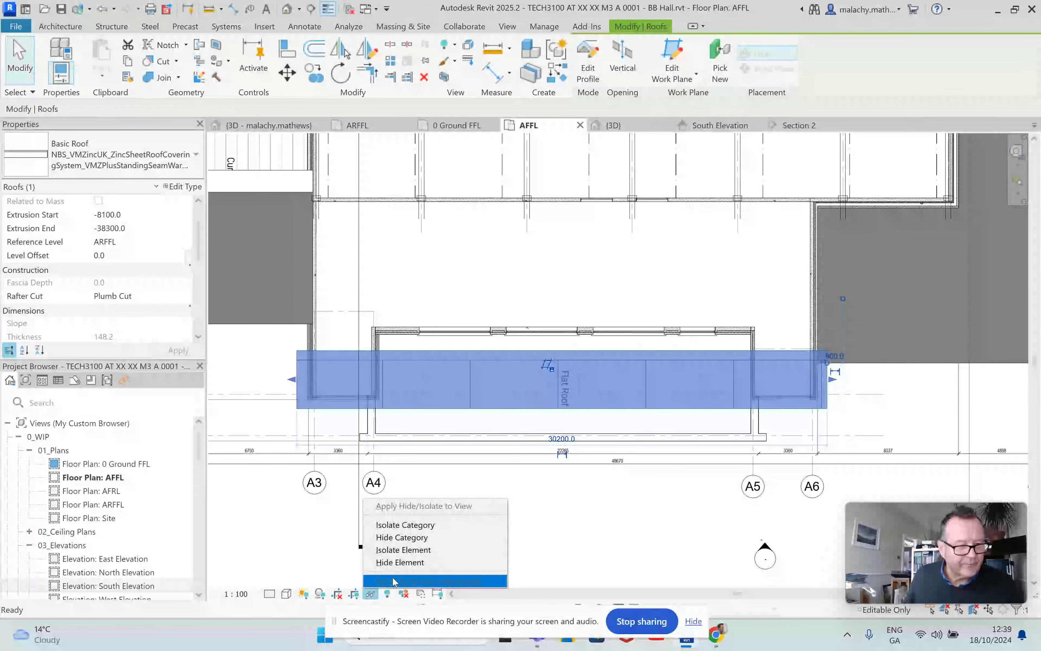
pyautogui.click(400, 562)
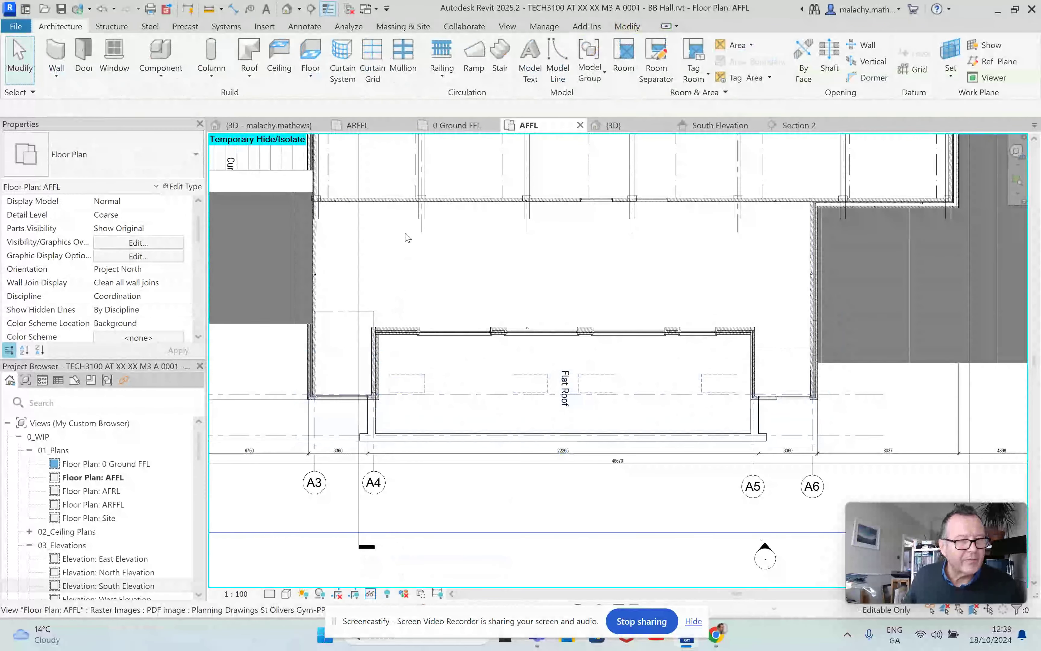
# Show the BB FFL Timber Suspended Floor layer structure: 22.0 sheathing over 225.0 joists
pyautogui.click(402, 204)
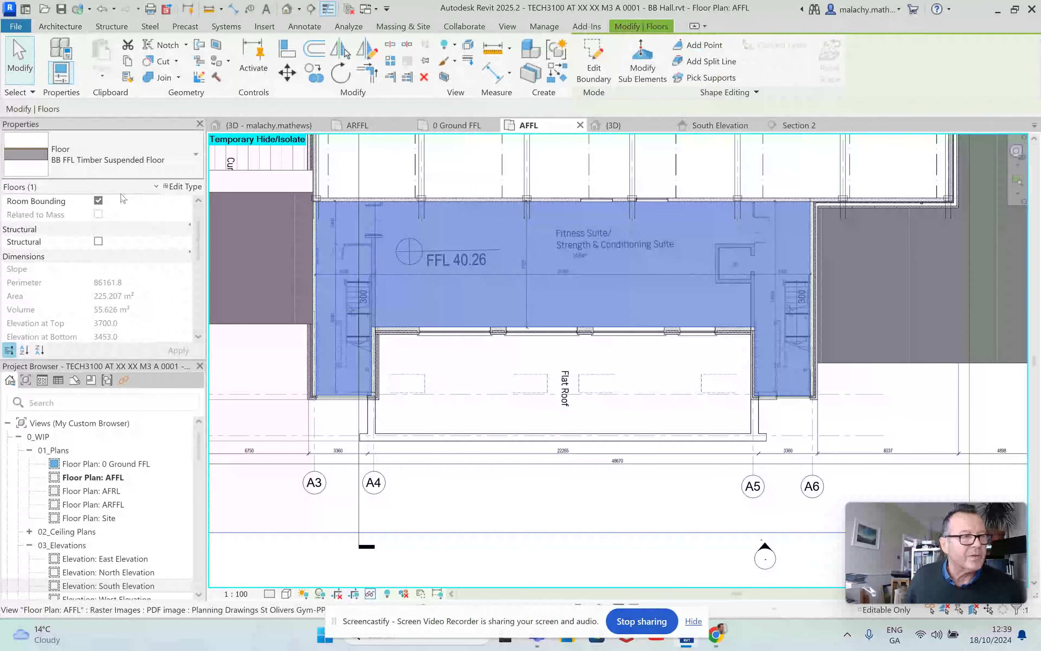
pyautogui.click(181, 188)
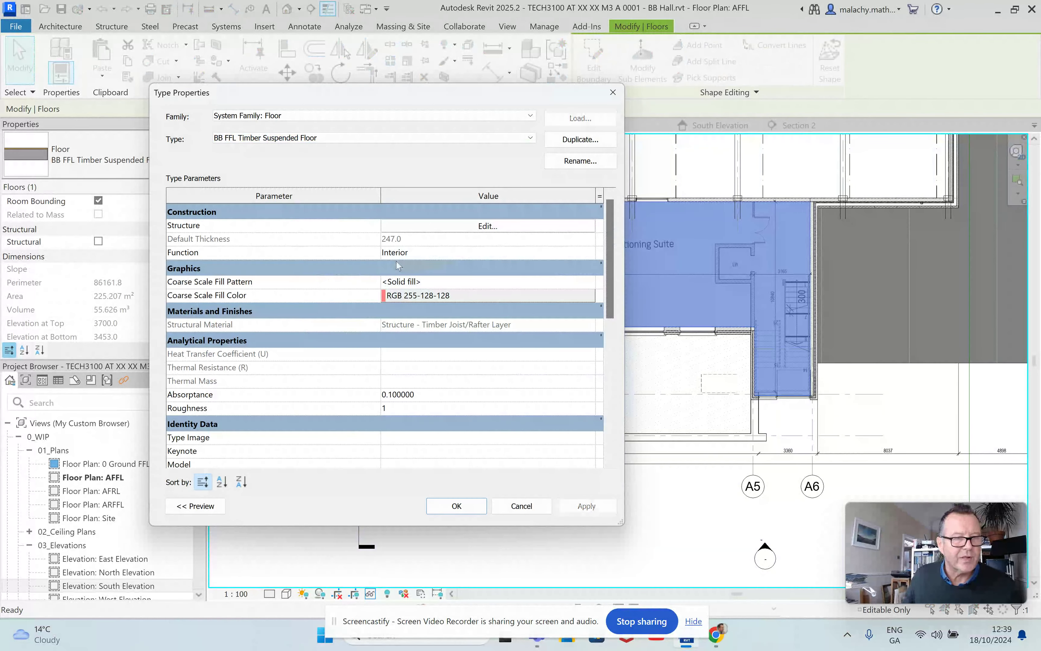
pyautogui.click(478, 226)
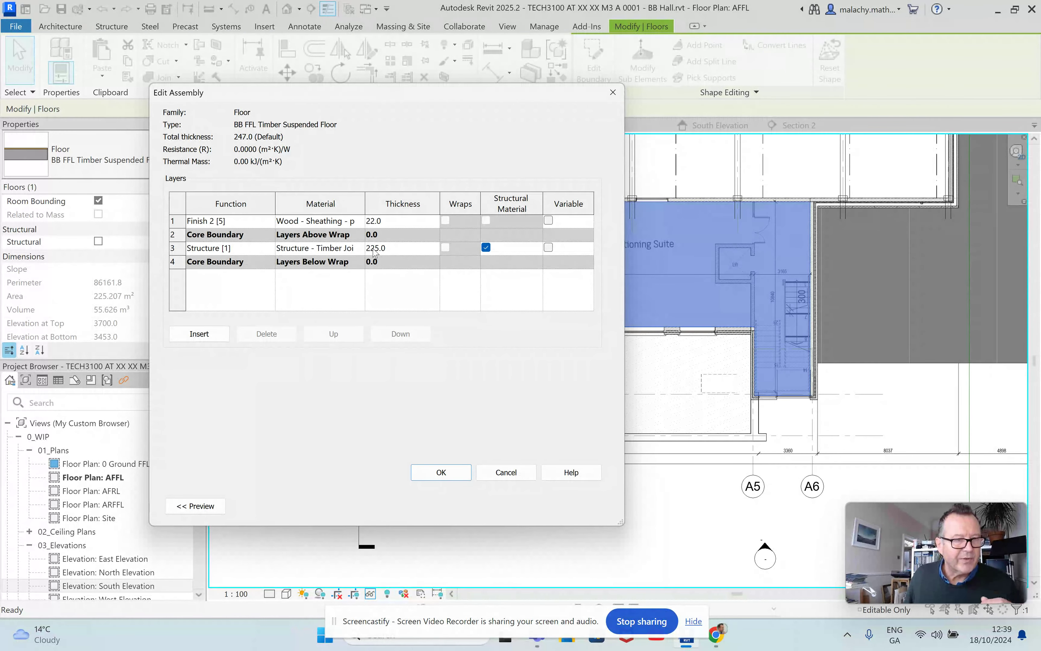
# Try changing the timber joist layer thickness from 225.0 to 275
pyautogui.click(391, 253)
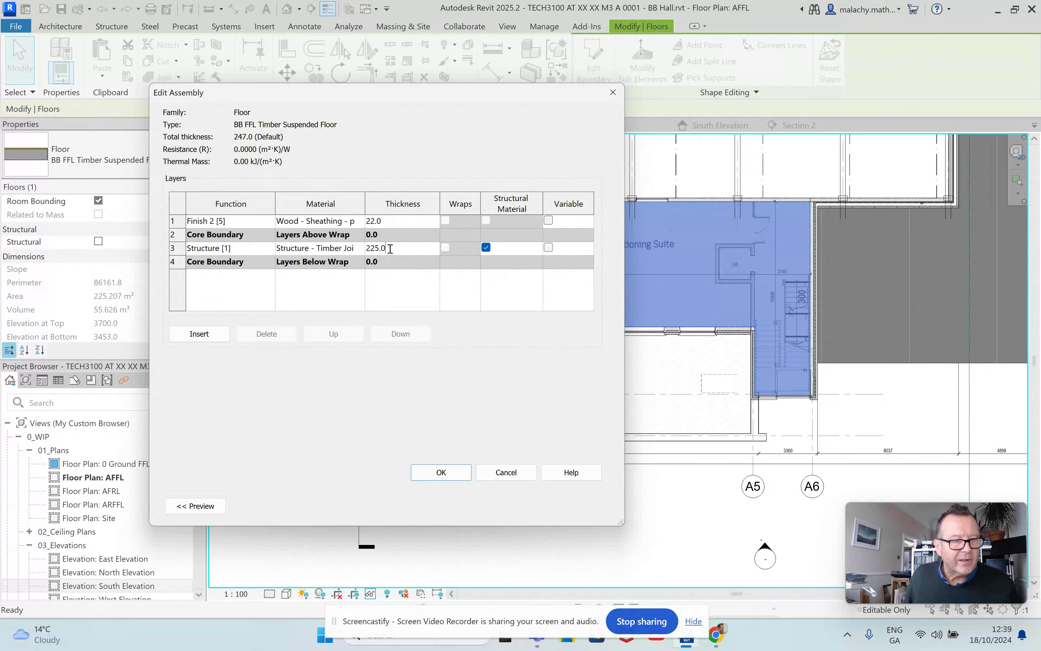
pyautogui.moveTo(391, 253); pyautogui.dragTo(358, 248)
pyautogui.write('27')
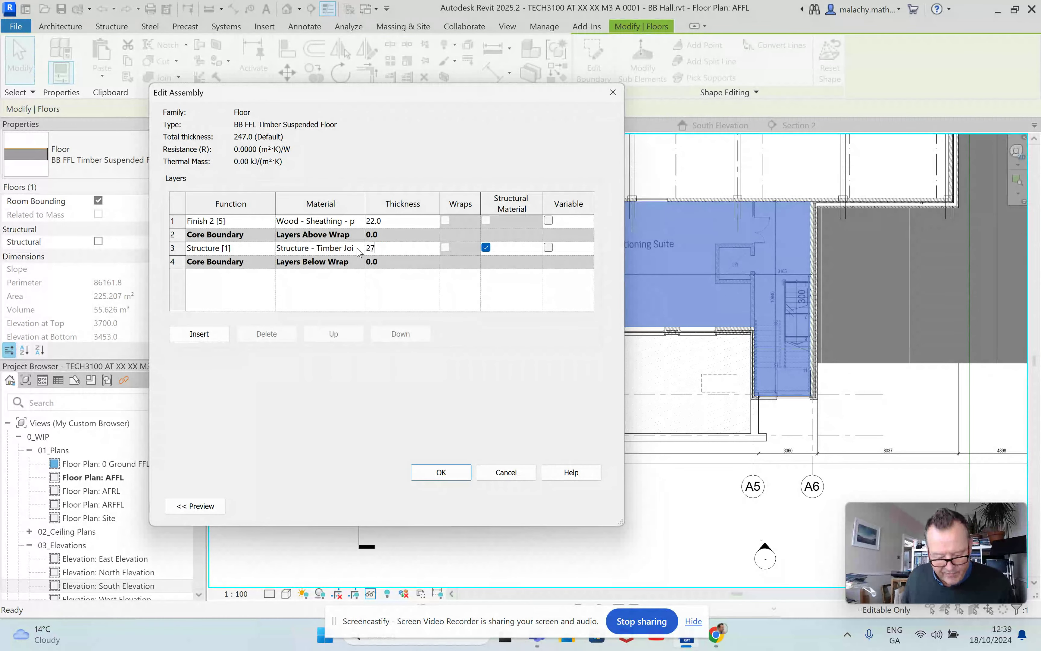
pyautogui.write('5')
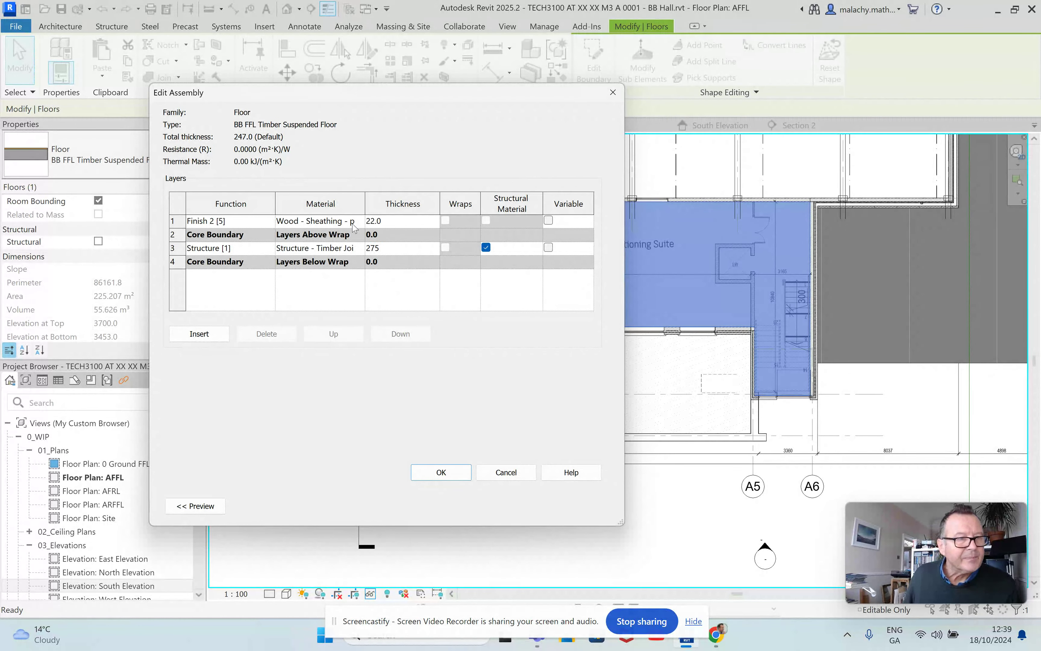
pyautogui.click(320, 221)
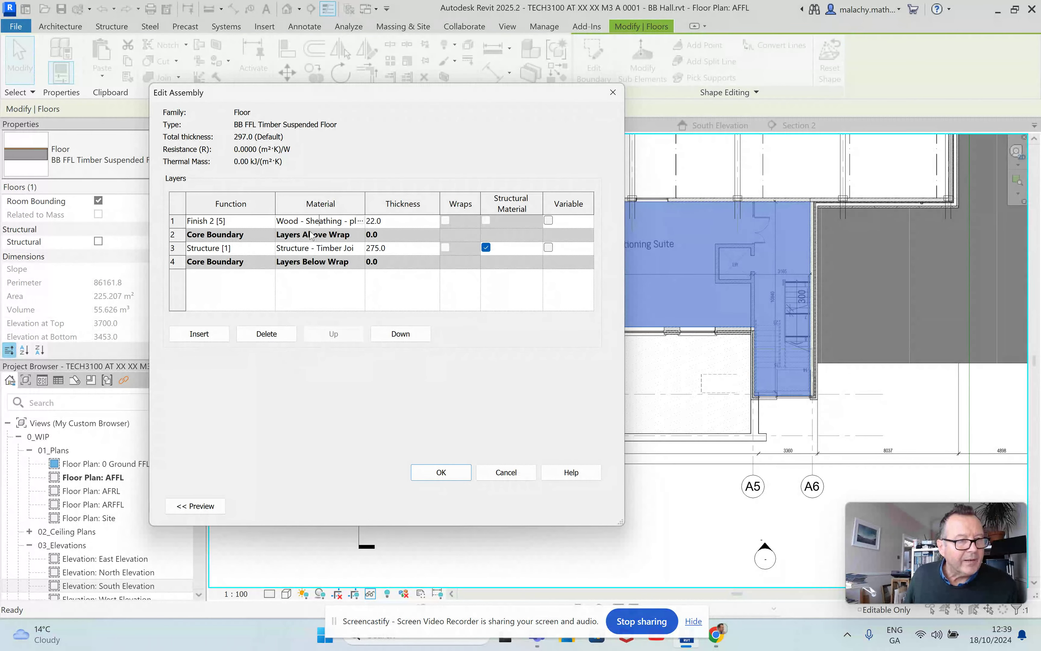
# Add a new top layer and paste the plywood sheathing material name into it
pyautogui.click(203, 335)
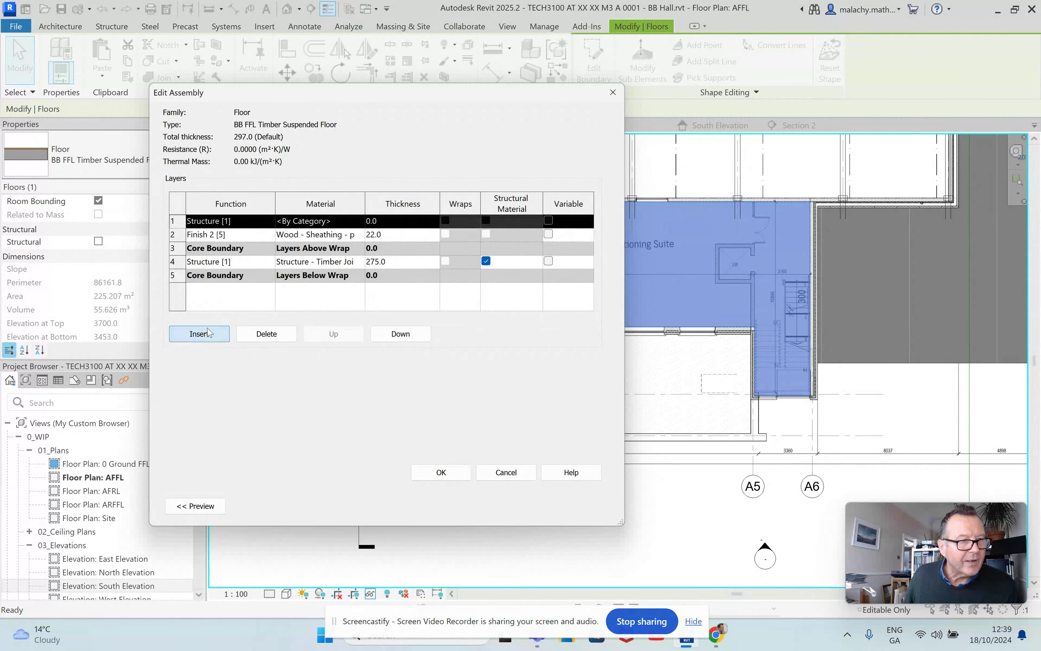
pyautogui.click(280, 234)
pyautogui.moveTo(279, 235); pyautogui.dragTo(366, 234)
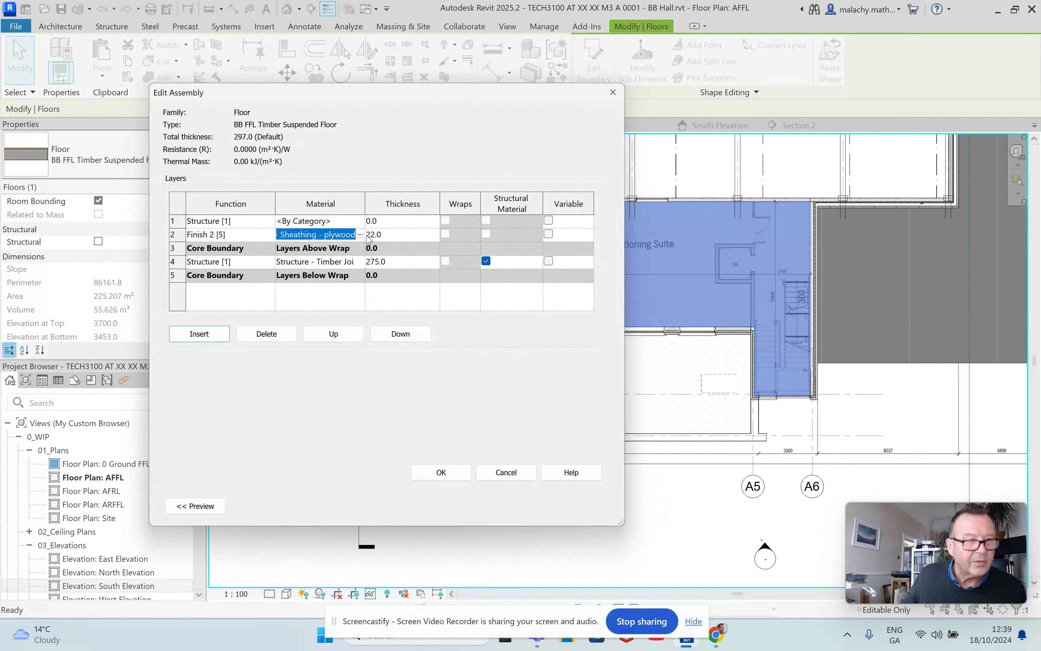
pyautogui.click(332, 221)
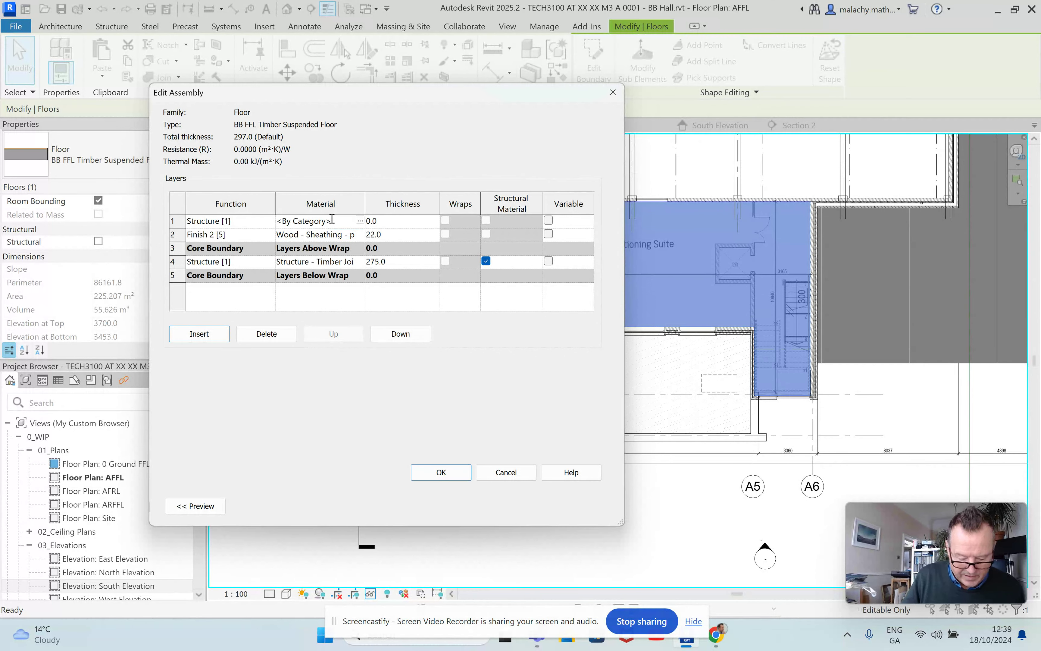
pyautogui.hotkey('ctrl', 'v')
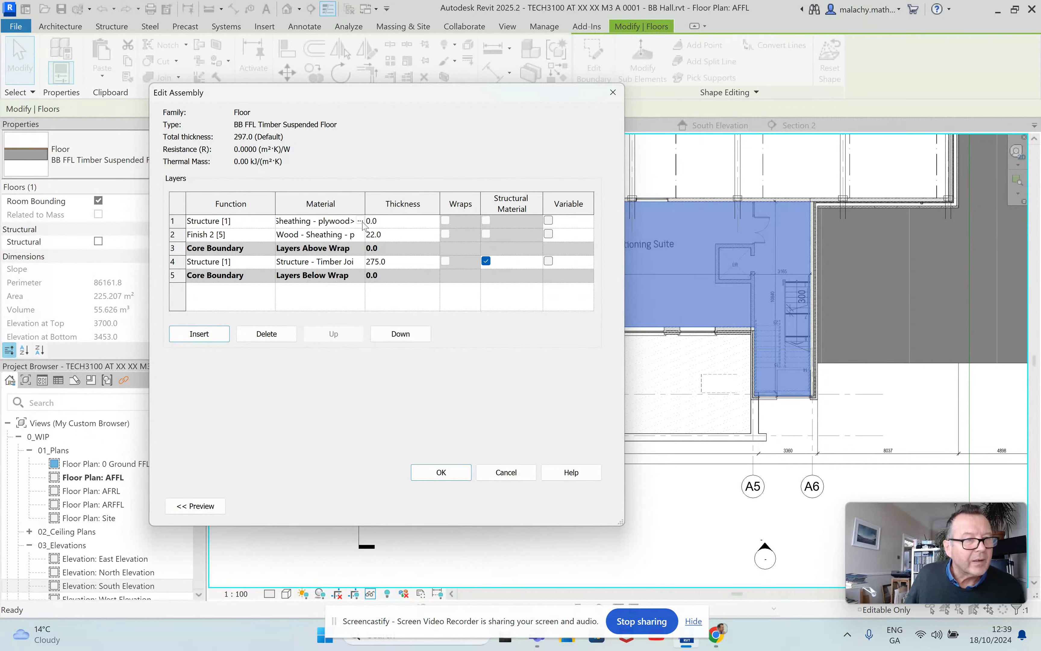
pyautogui.click(377, 221)
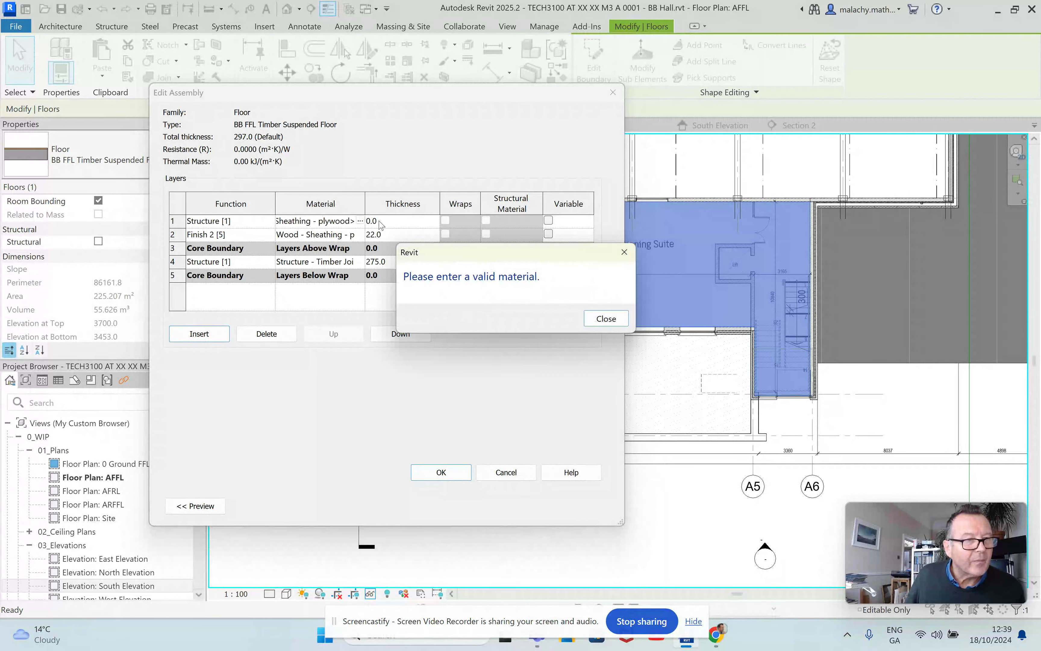
pyautogui.click(607, 319)
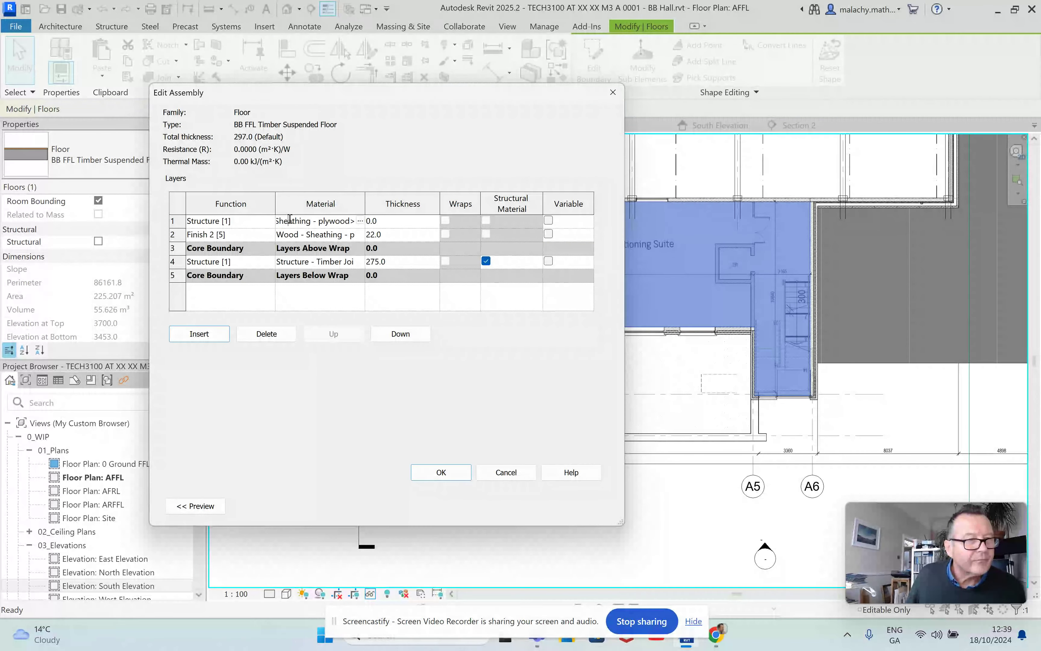
# Delete the leftover '<By Category' text from the new layer's material name
pyautogui.hotkey('shift', 'Home')
pyautogui.click(329, 222)
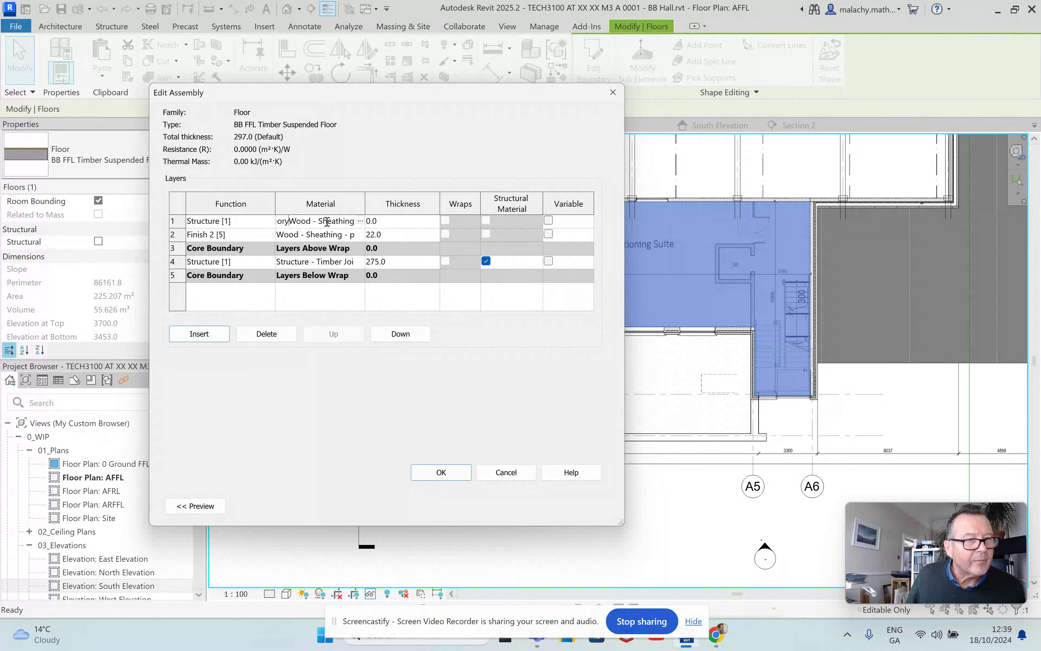
pyautogui.moveTo(289, 221); pyautogui.dragTo(254, 219)
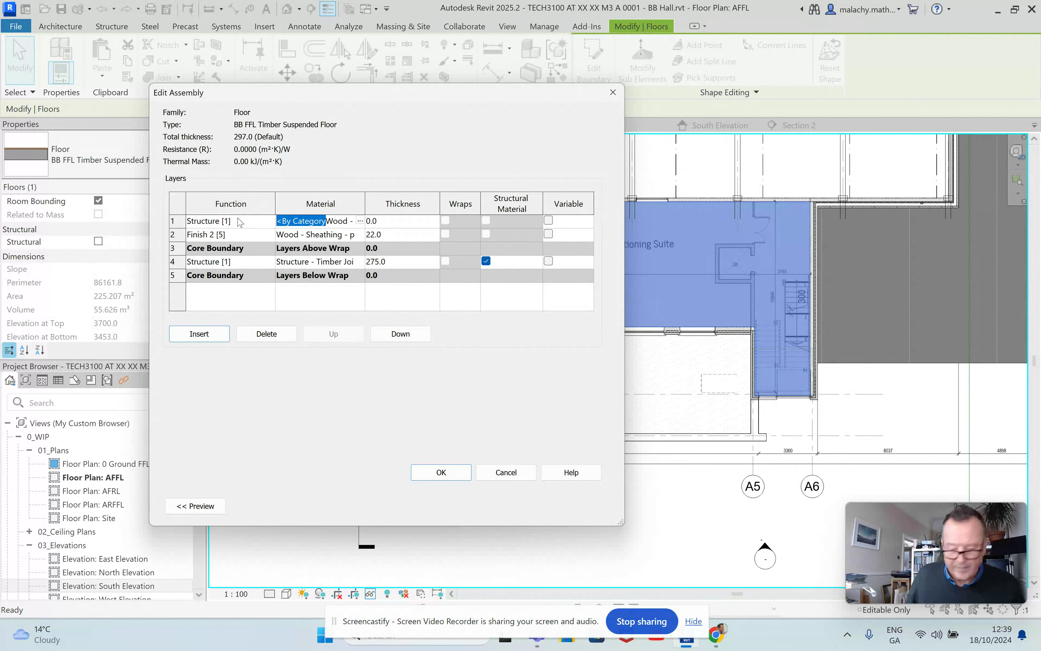
pyautogui.press('BackSpace')
pyautogui.click(387, 225)
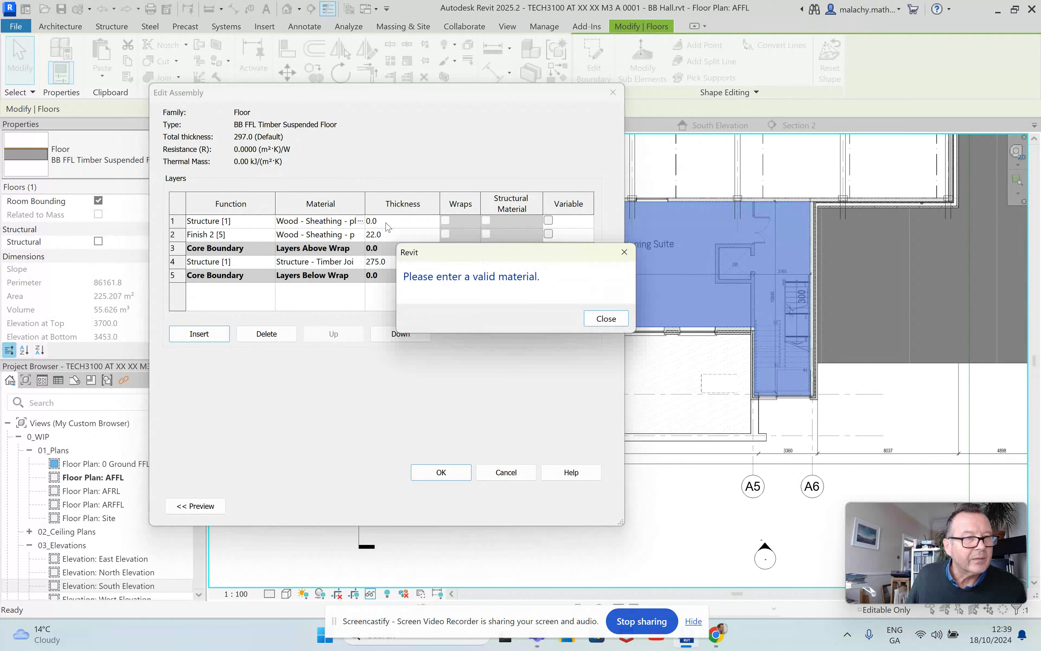
pyautogui.click(589, 320)
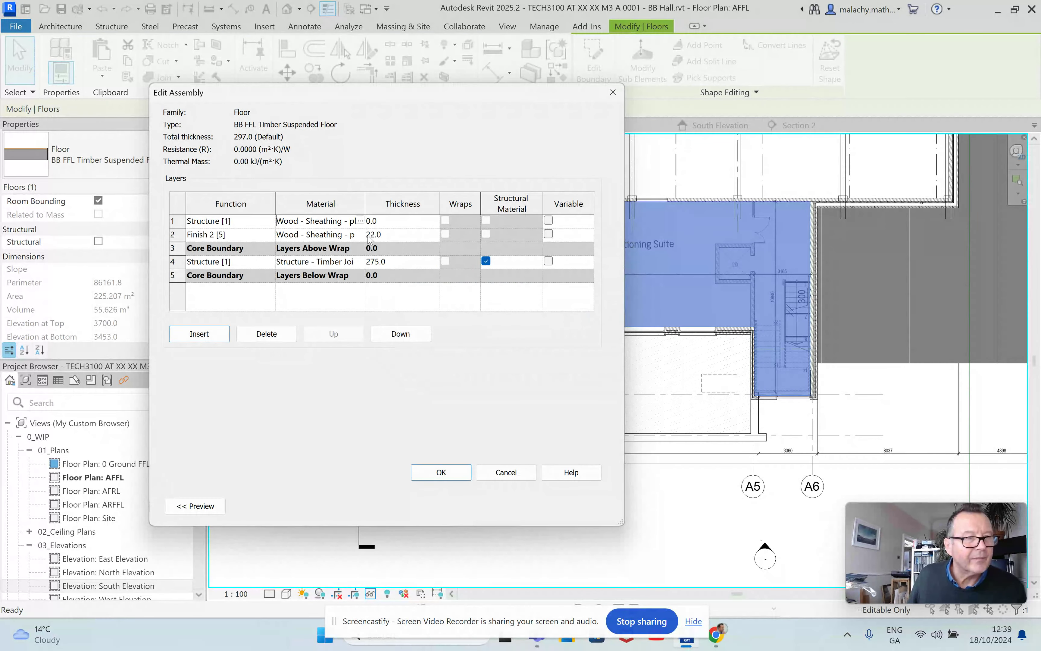
# Pick plywood from the Material Browser, then cancel the unfinished assembly edits
pyautogui.click(359, 221)
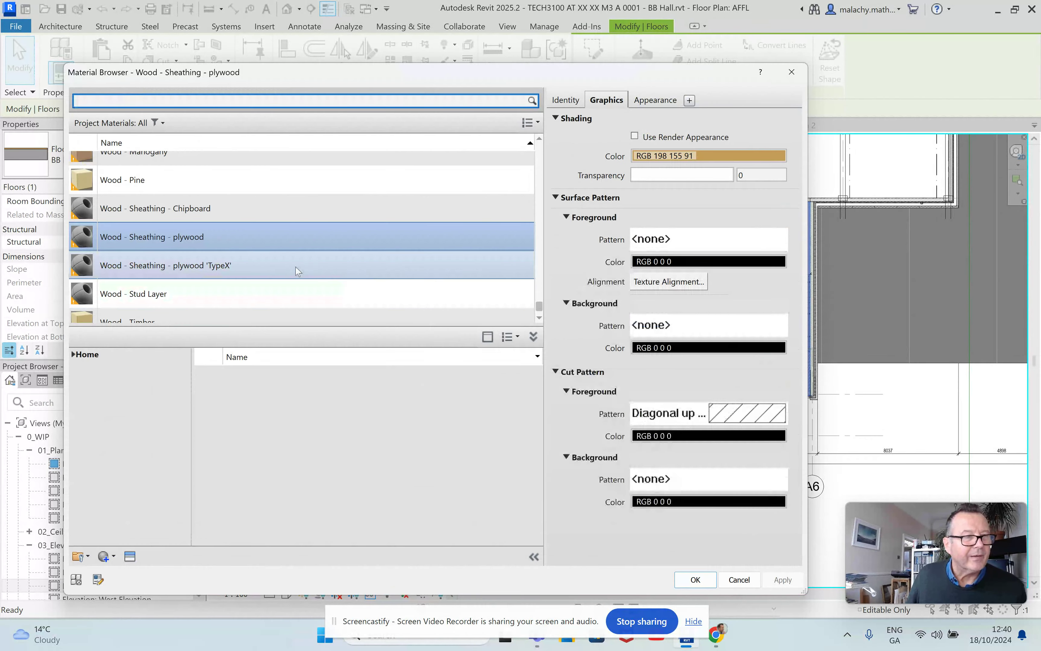
pyautogui.scroll(-1, 262, 298)
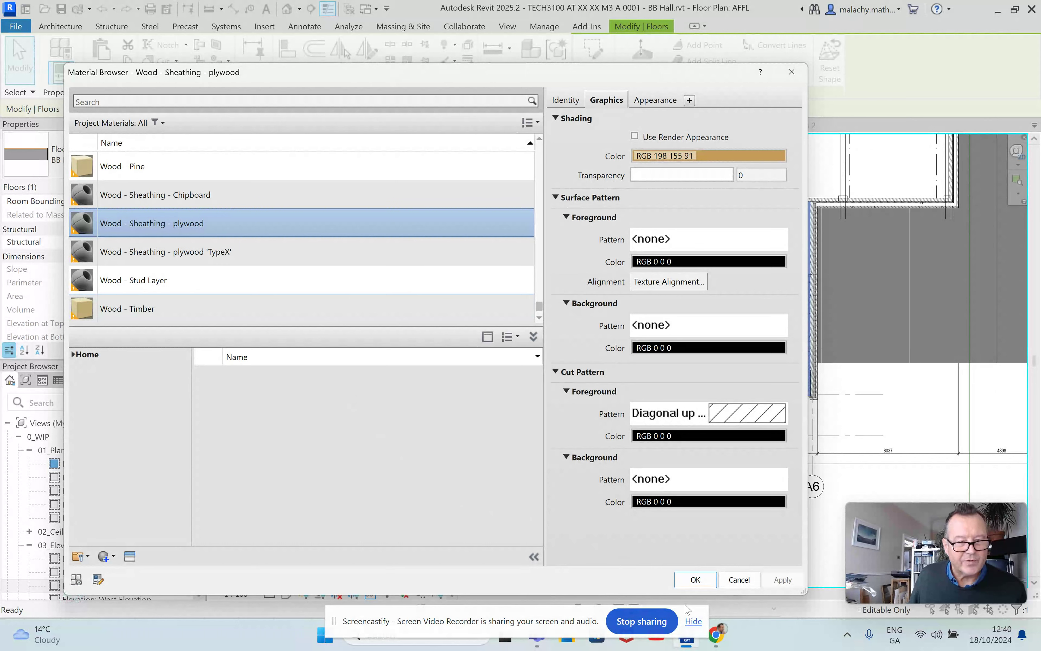
pyautogui.click(695, 580)
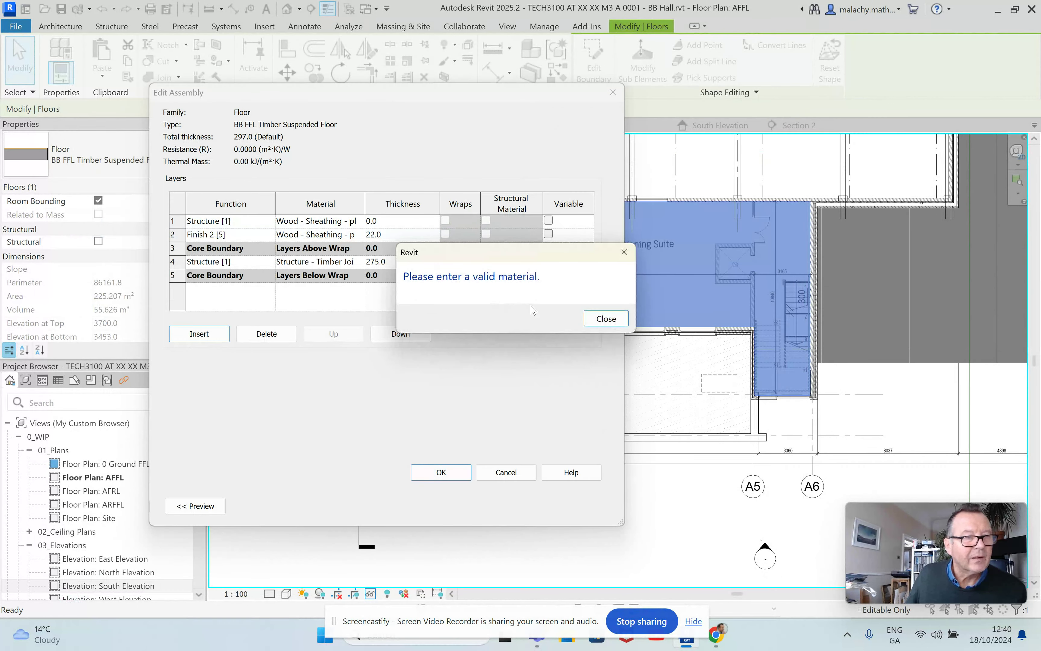
pyautogui.click(606, 319)
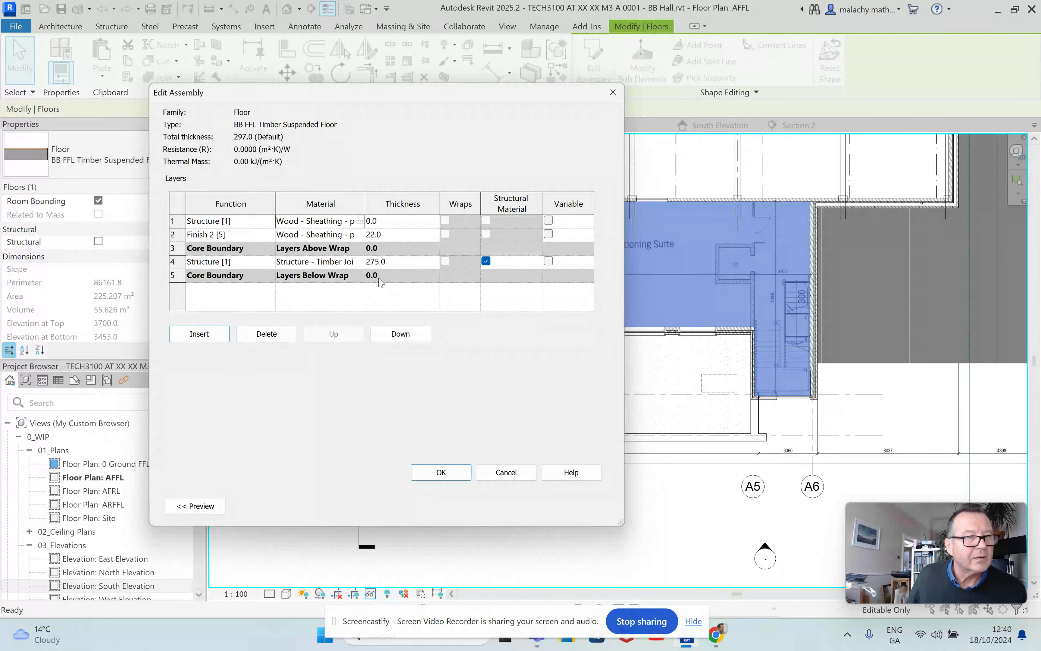
pyautogui.click(506, 472)
# Insert a new top layer set to Finish 2, with the layer below set to Finish 1
pyautogui.click(452, 225)
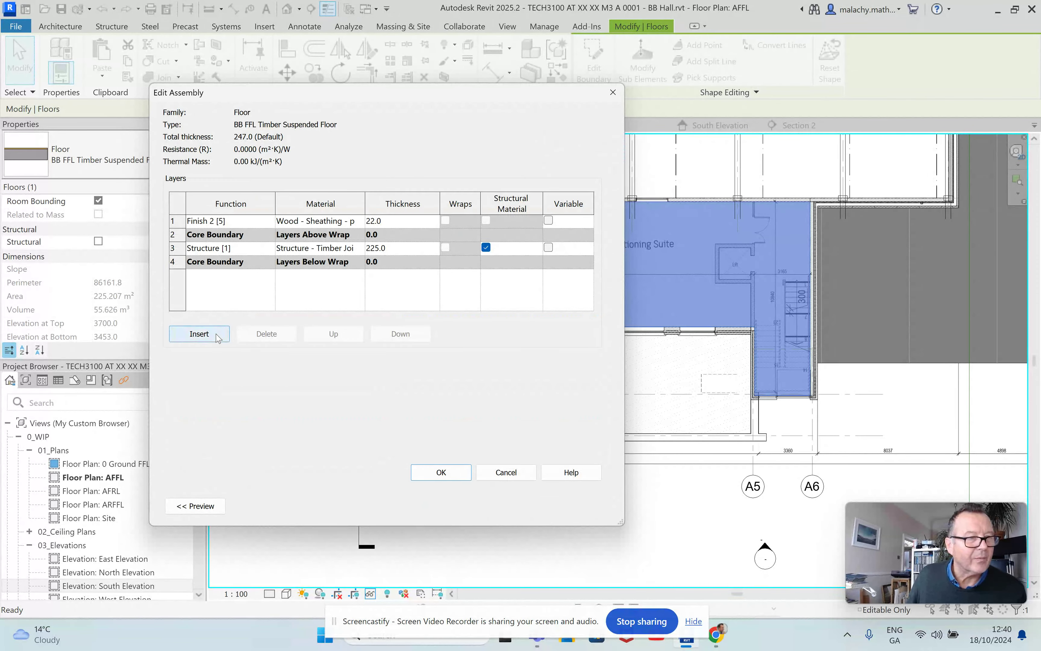
pyautogui.click(226, 330)
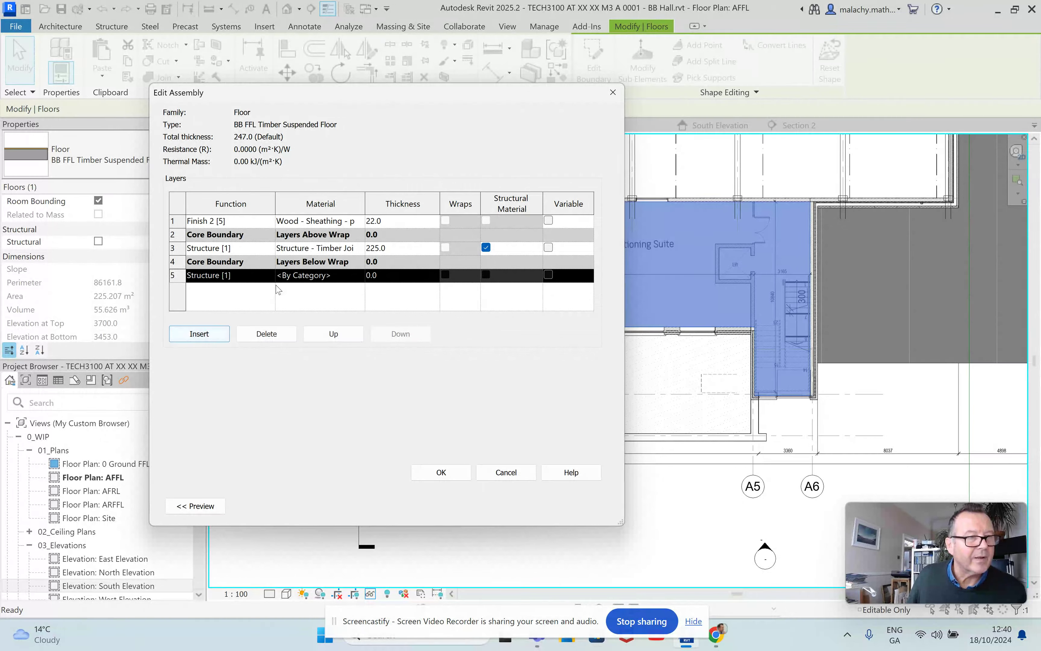
pyautogui.click(334, 333)
pyautogui.click(334, 334)
pyautogui.click(335, 334)
pyautogui.click(334, 334)
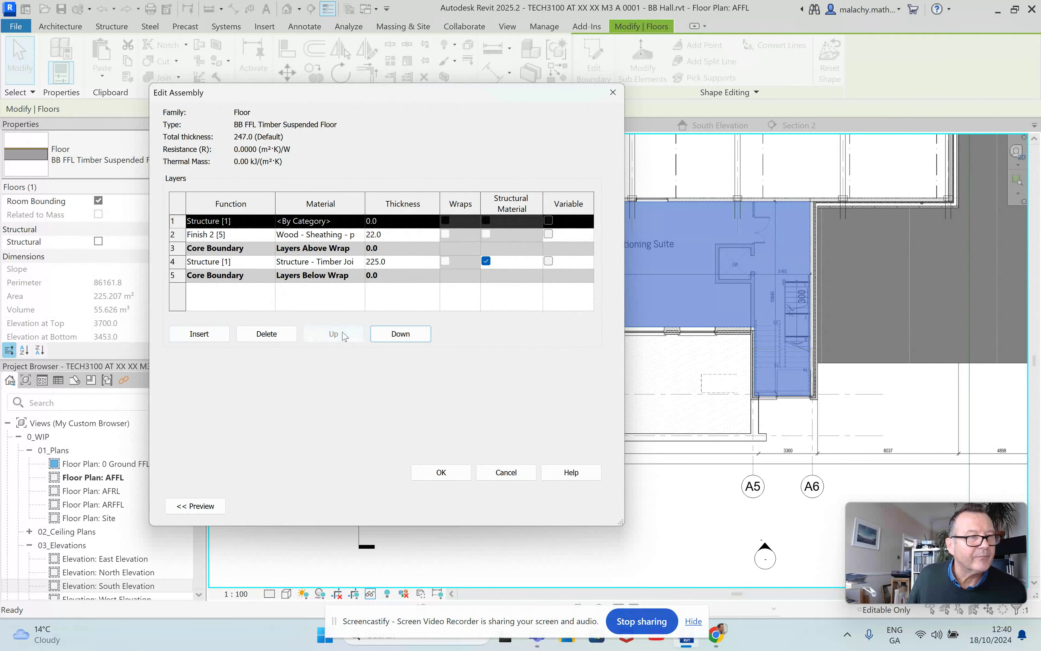
pyautogui.click(266, 219)
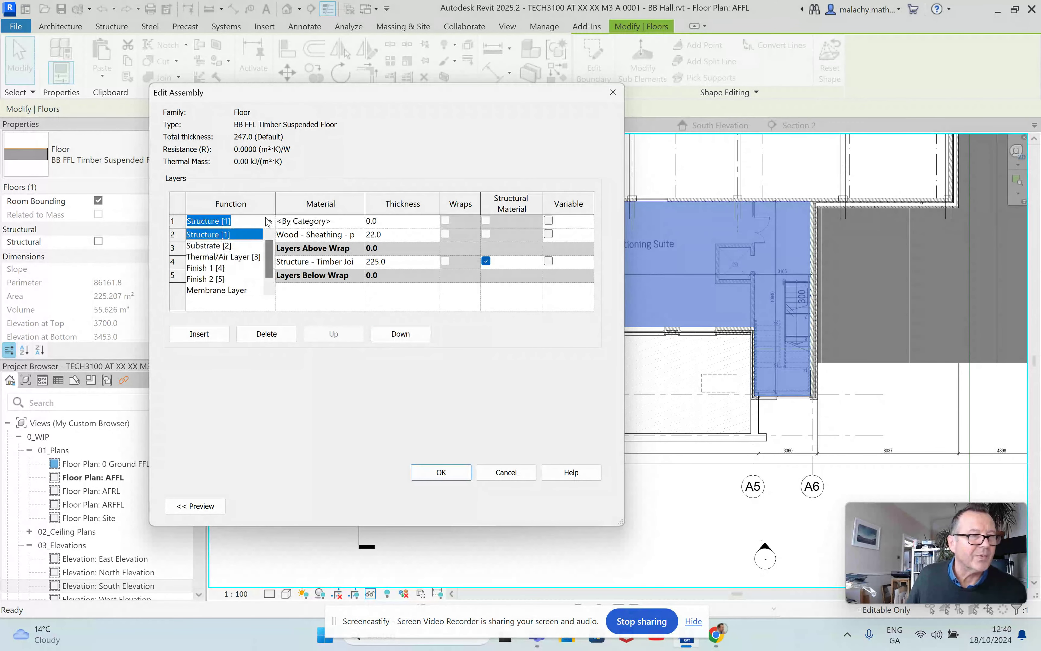
pyautogui.click(221, 279)
pyautogui.click(266, 236)
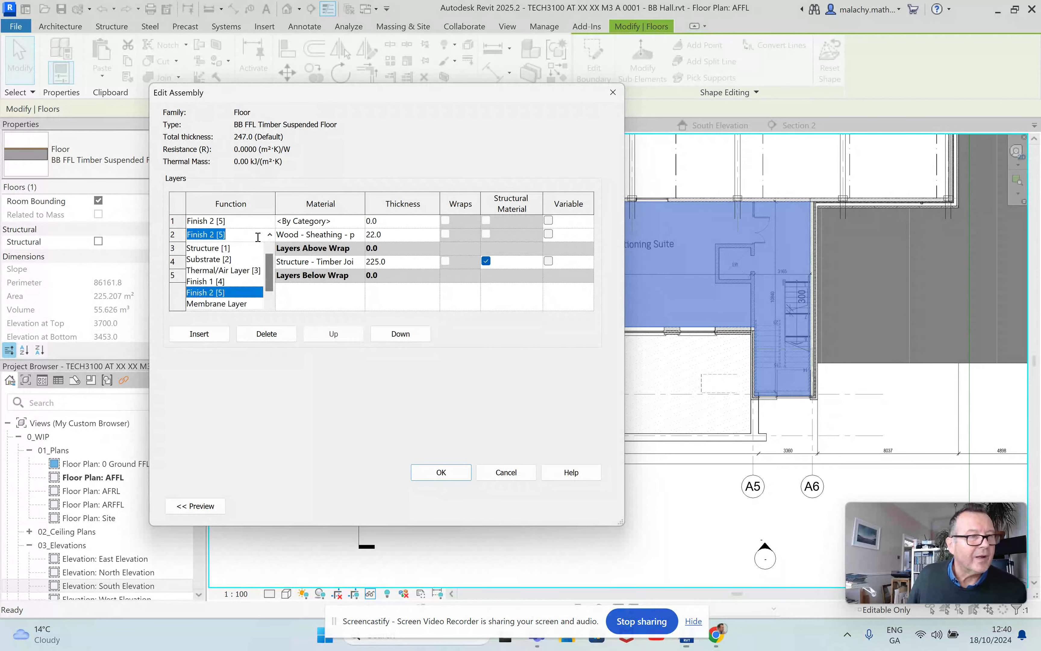
pyautogui.click(224, 283)
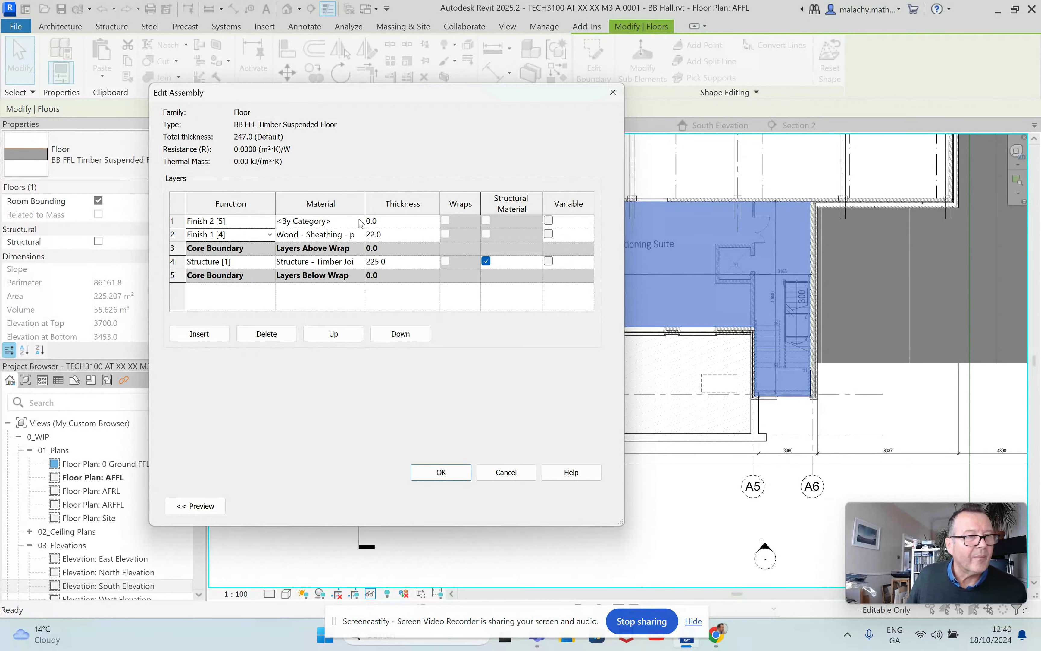
# Give the top layer Wood - Sheathing - plywood at 22 thickness and apply the type
pyautogui.click(327, 234)
pyautogui.click(361, 232)
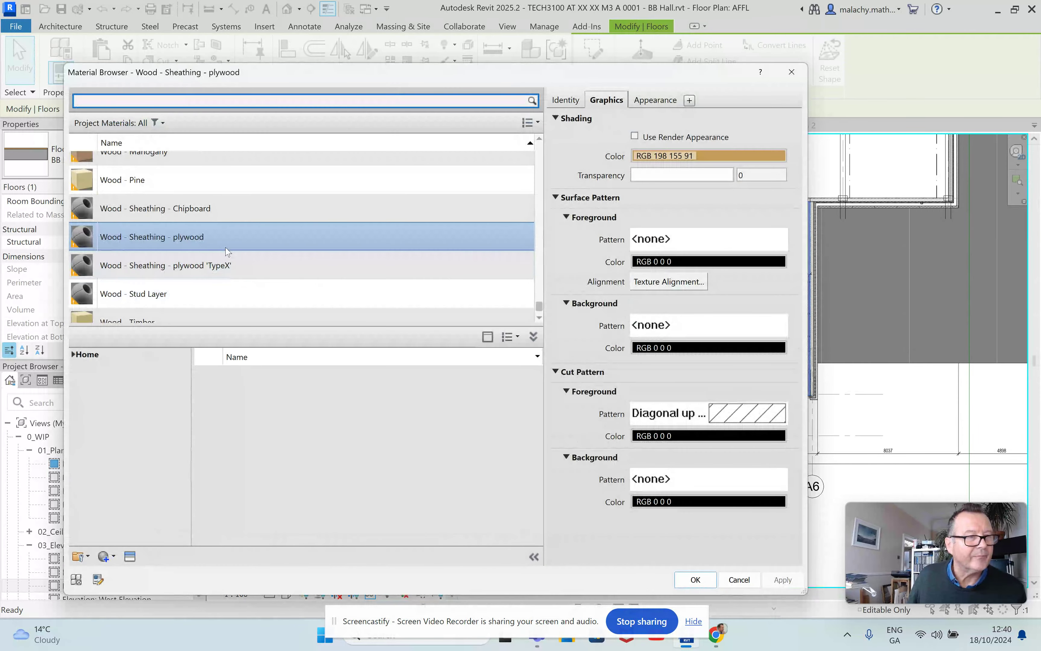
pyautogui.click(695, 579)
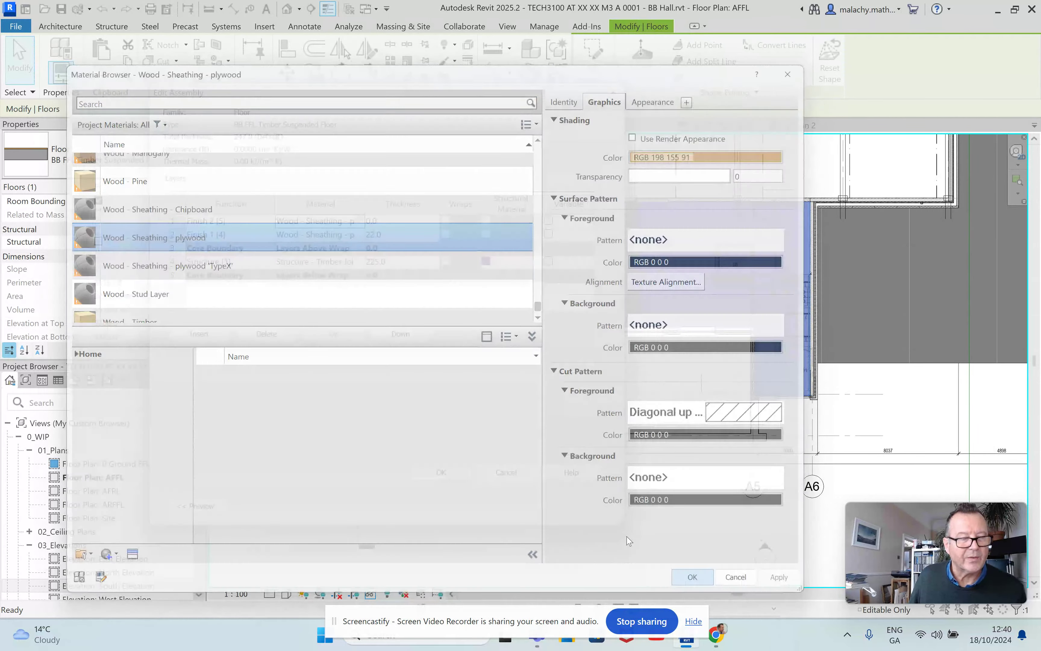
pyautogui.click(371, 221)
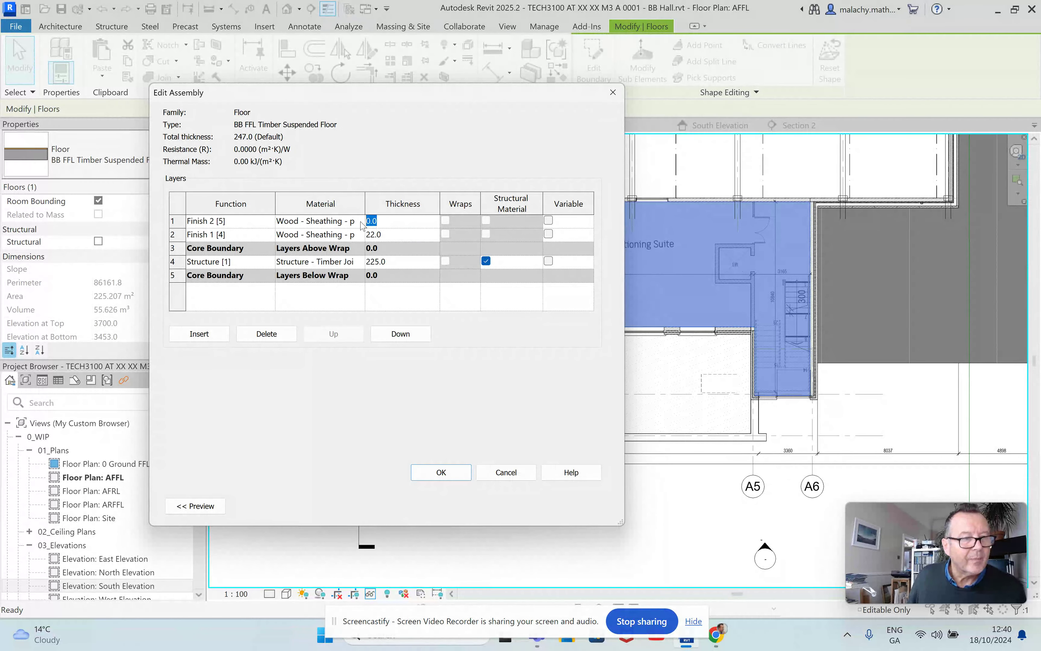
pyautogui.write('22')
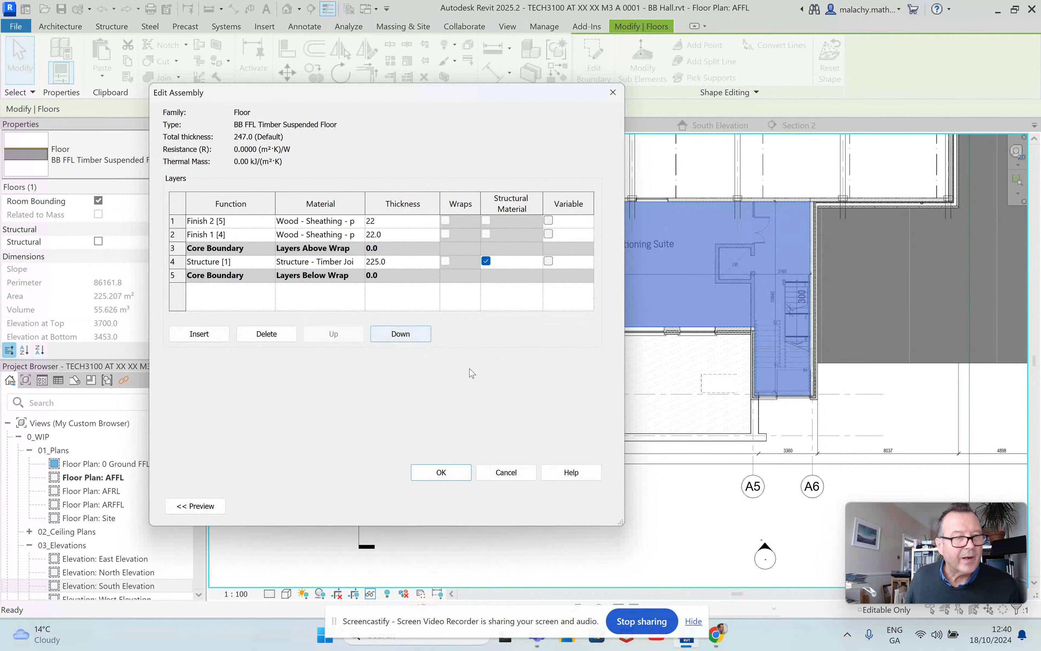
pyautogui.click(442, 473)
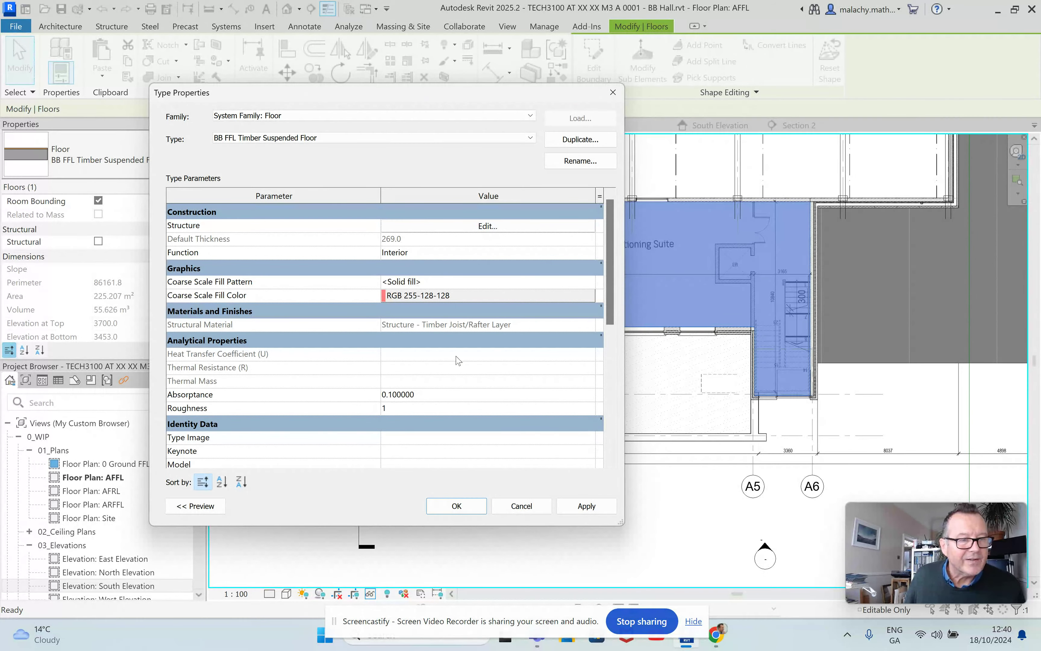
pyautogui.click(466, 506)
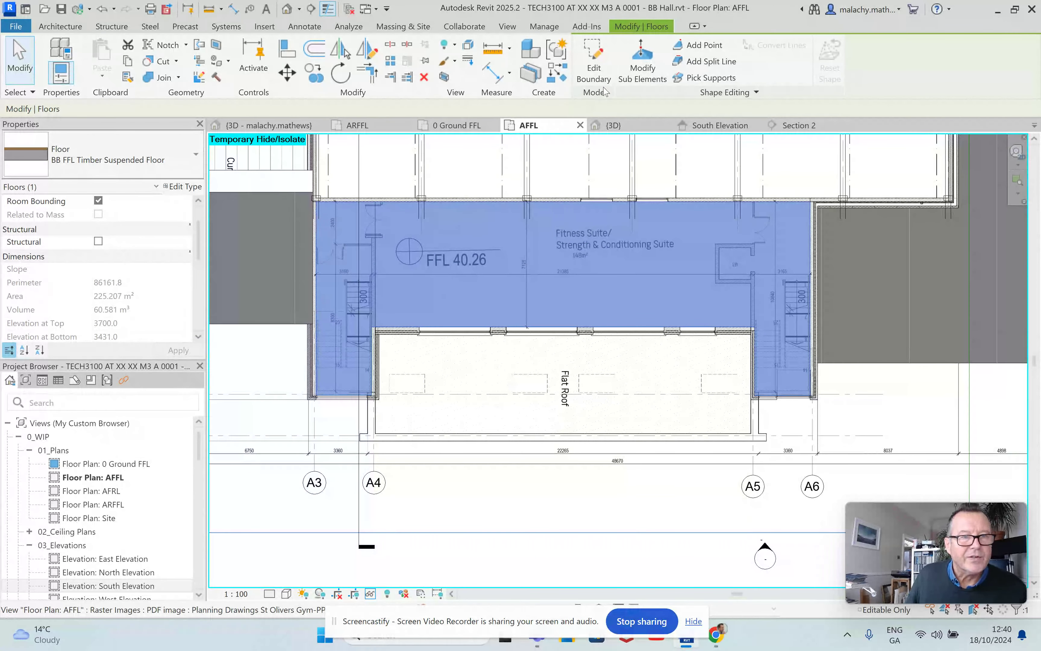
# Edit the floor boundary and pull its bottom edge up to the left stair
pyautogui.click(612, 60)
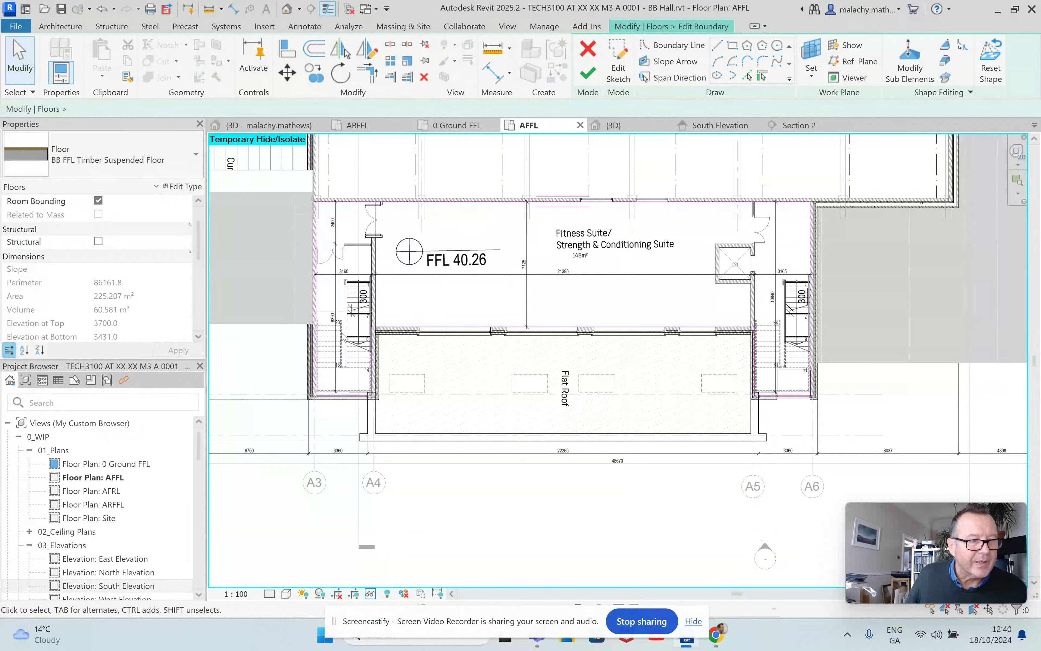
pyautogui.scroll(4, 347, 280)
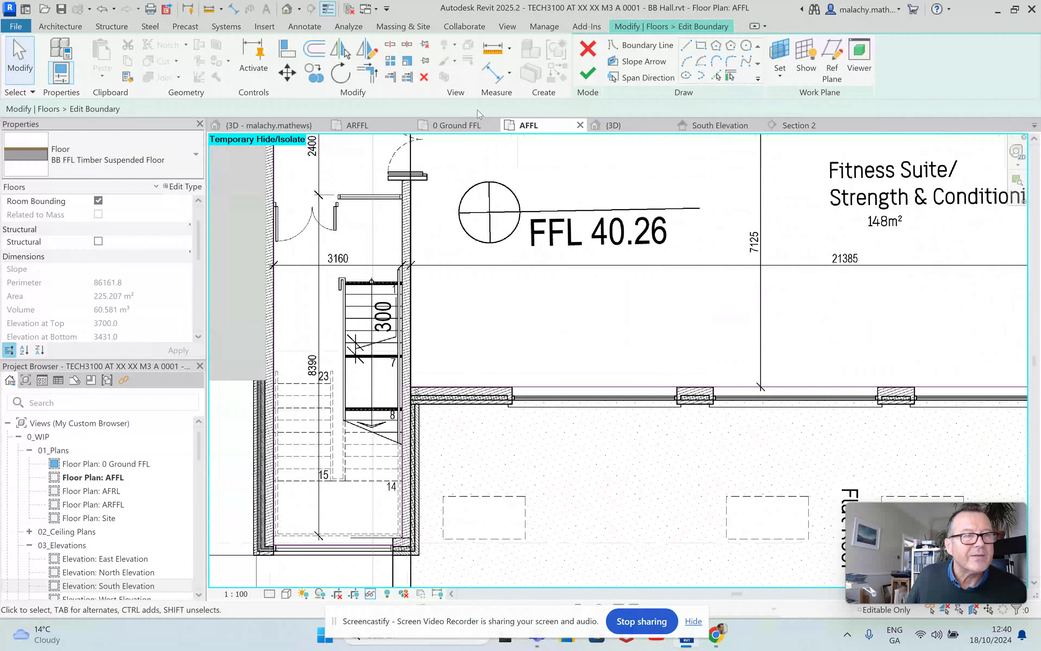
pyautogui.click(687, 46)
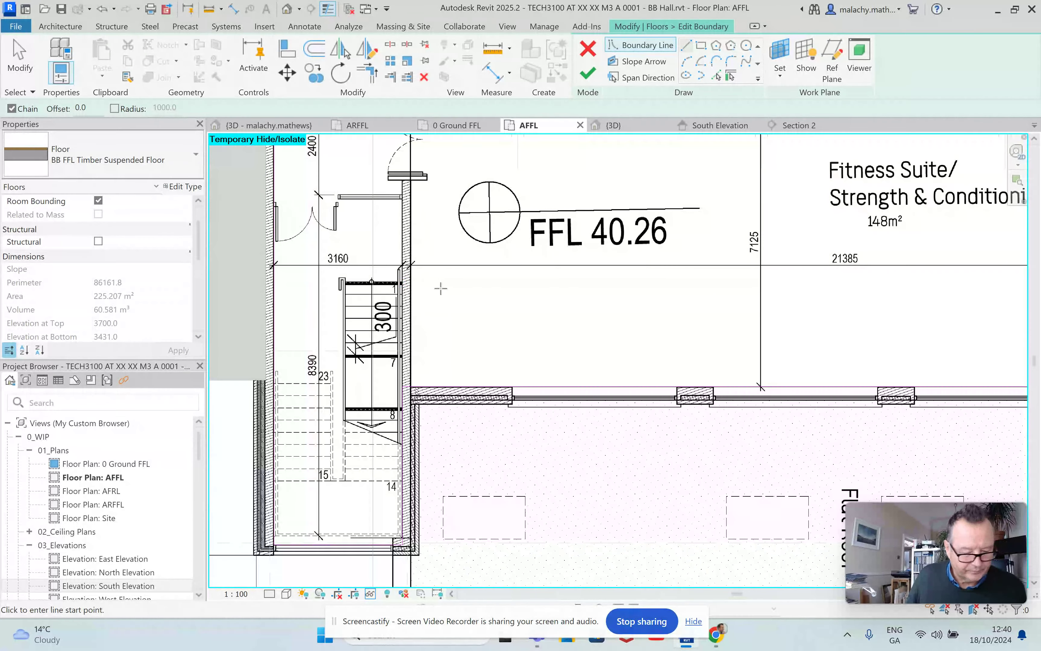
pyautogui.press('Escape')
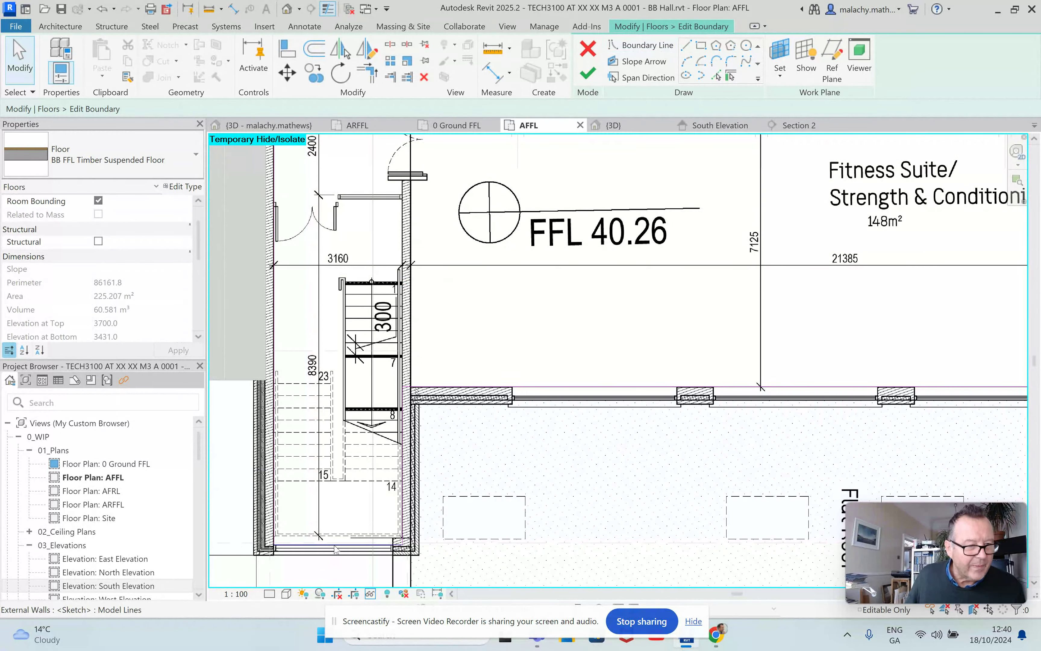
pyautogui.click(341, 544)
pyautogui.moveTo(341, 541); pyautogui.dragTo(323, 284)
# Pull the floor boundary edge up to the right-hand stair beside the lift
pyautogui.scroll(5, 353, 282)
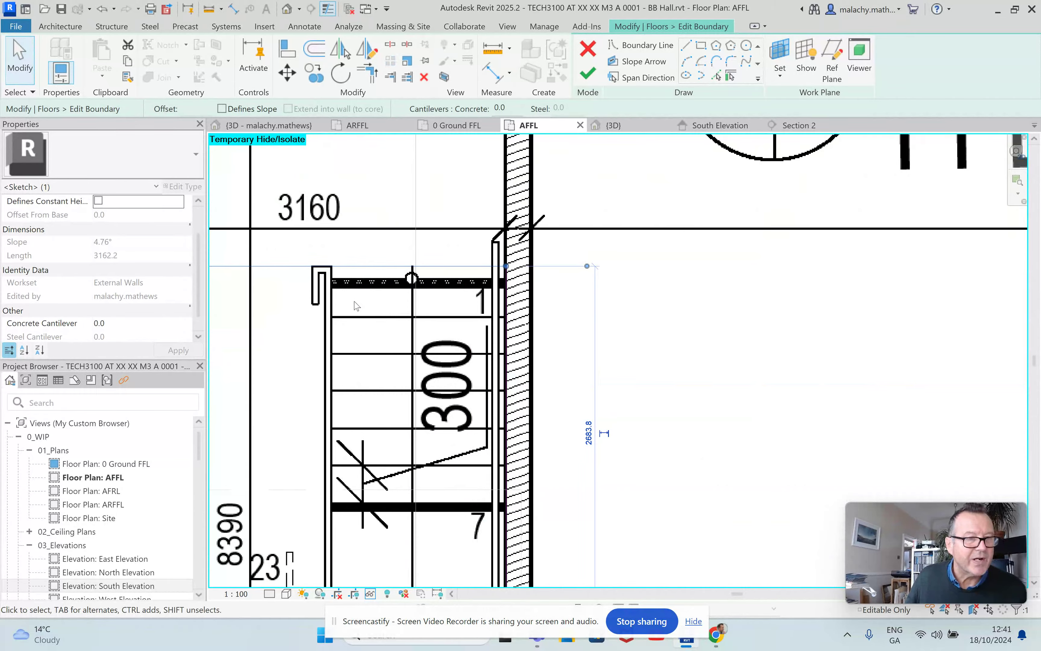
pyautogui.scroll(-4, 356, 306)
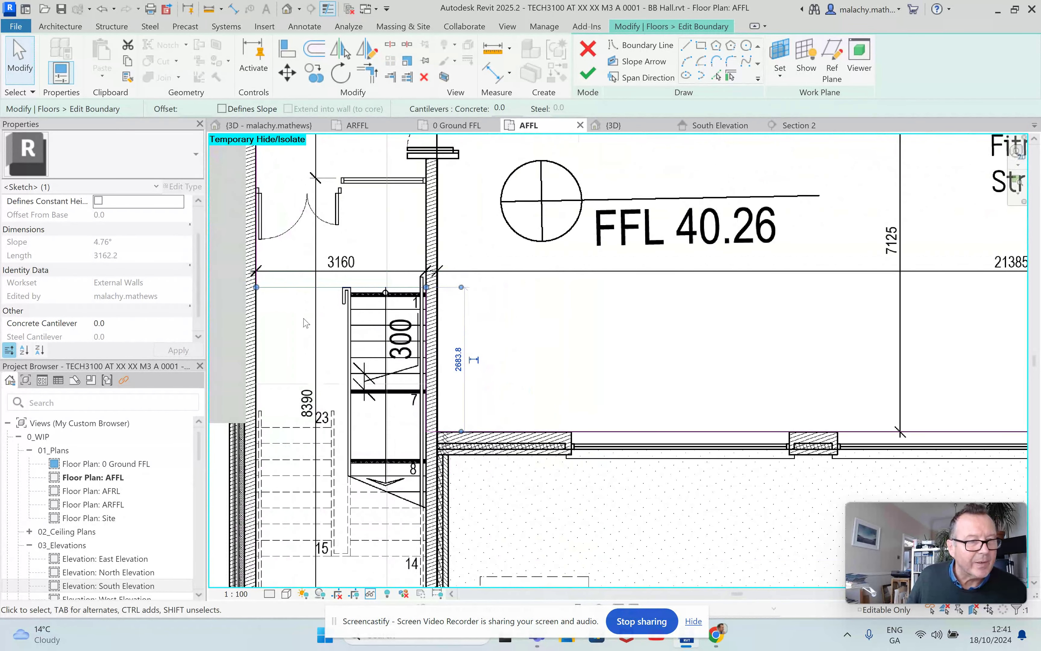
pyautogui.scroll(-1, 393, 422)
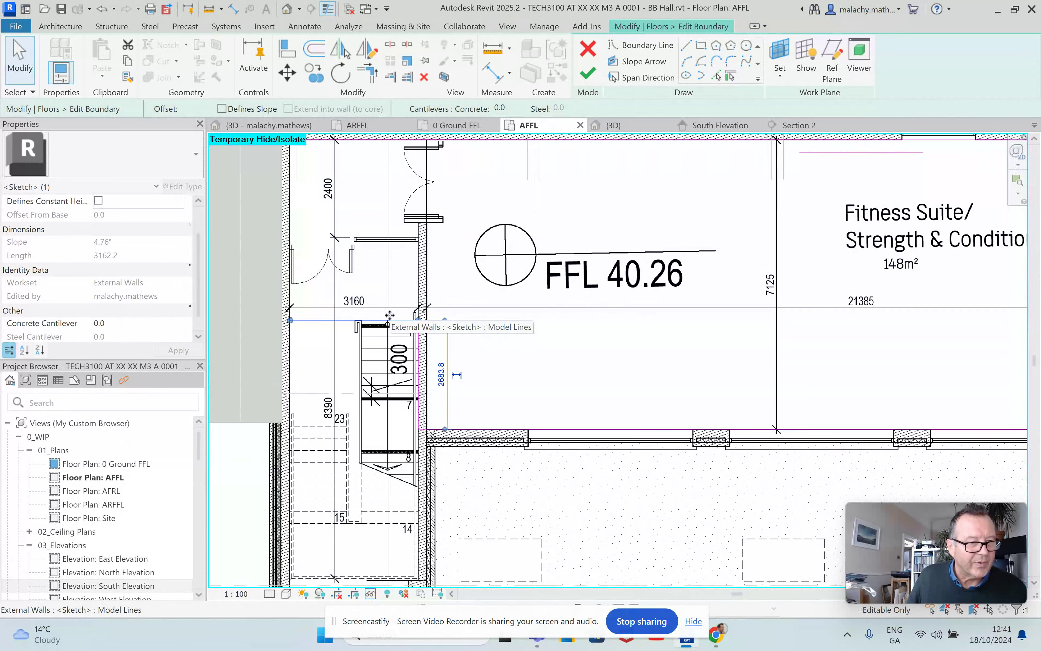
pyautogui.scroll(-2, 485, 386)
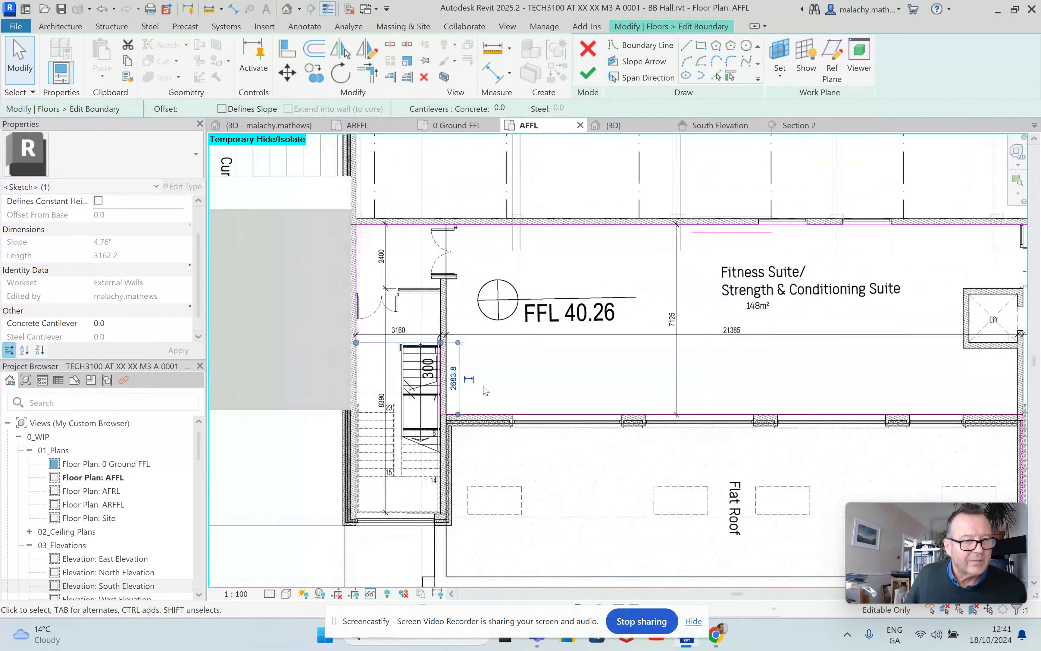
pyautogui.moveTo(596, 389); pyautogui.dragTo(469, 404, button='middle')
pyautogui.scroll(3, 621, 510)
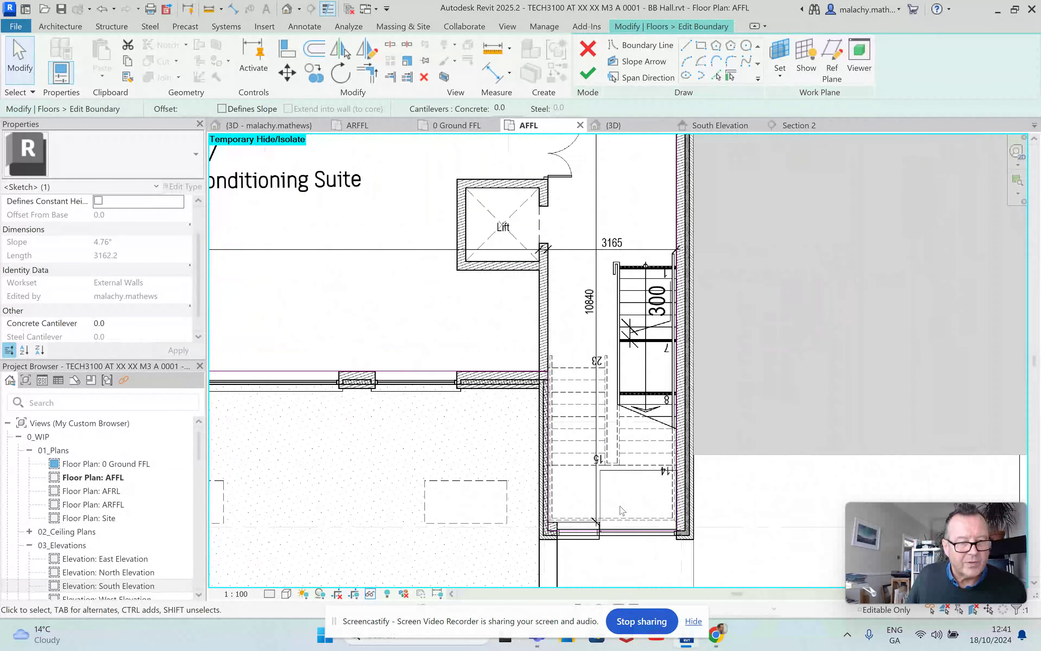
pyautogui.moveTo(622, 533); pyautogui.dragTo(627, 265)
pyautogui.click(501, 299)
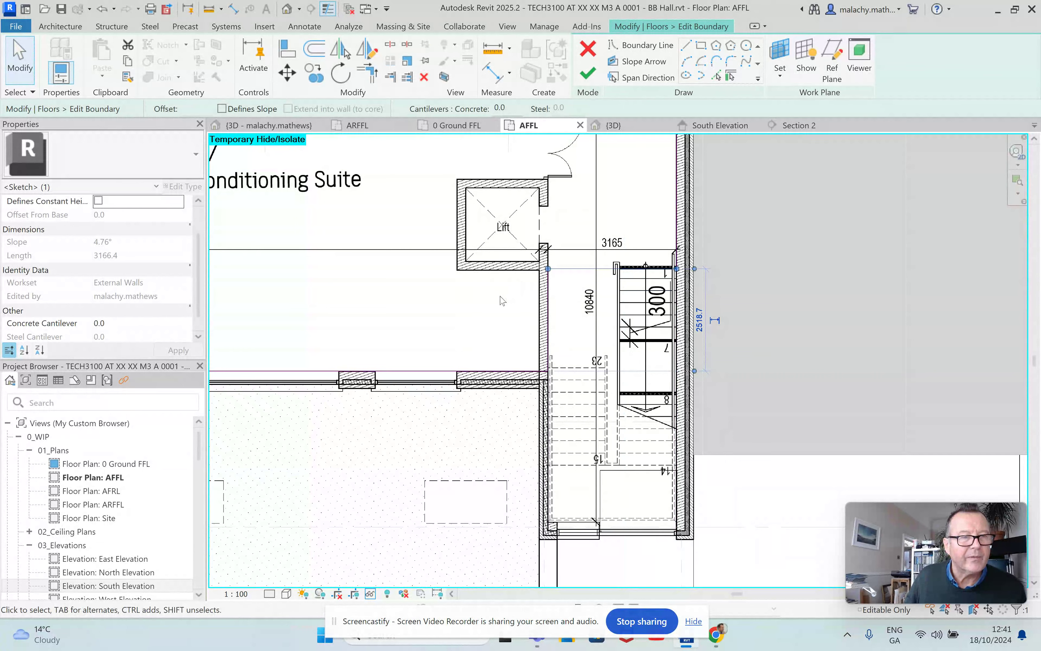
# Sketch a boundary rectangle from the lift's top-right to bottom-left corner and try finishing
pyautogui.click(688, 45)
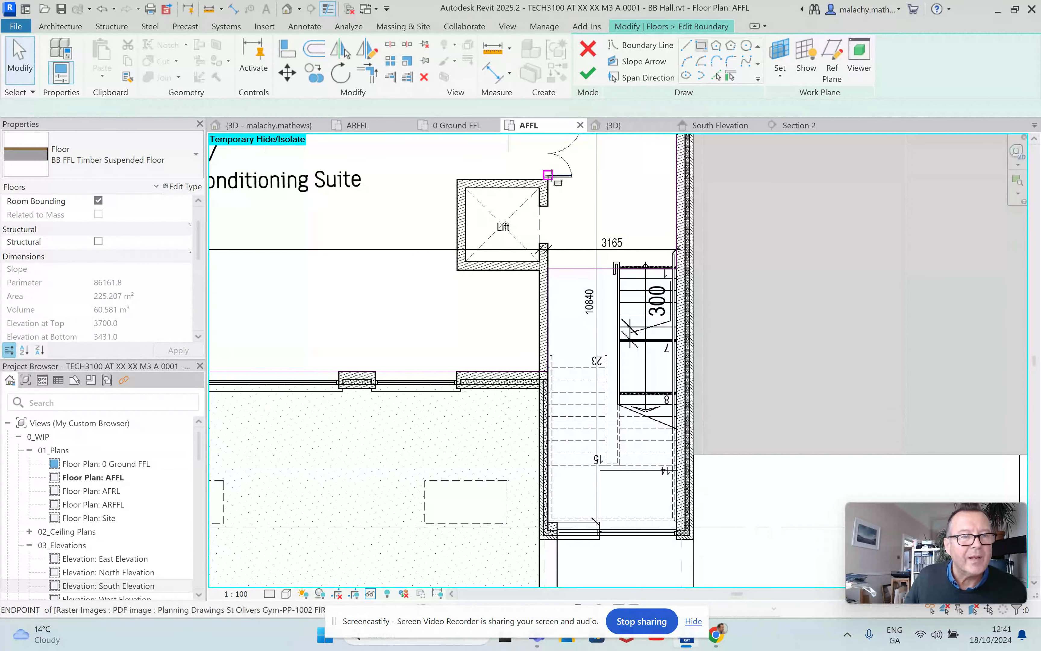
pyautogui.scroll(4, 542, 280)
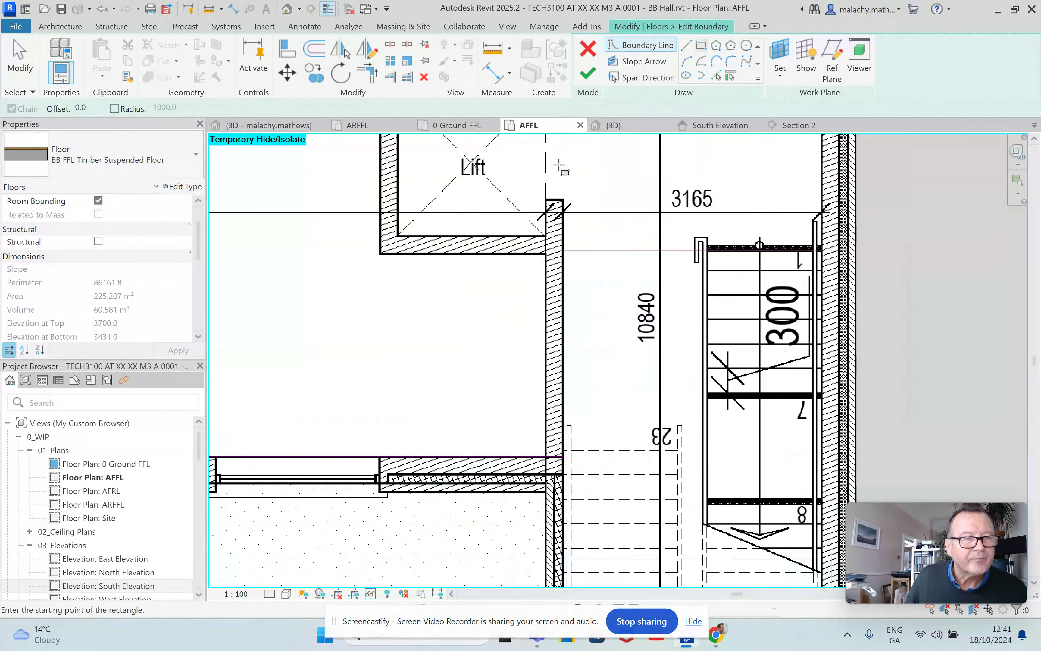
pyautogui.moveTo(568, 180); pyautogui.dragTo(546, 296, button='middle')
pyautogui.scroll(3, 551, 211)
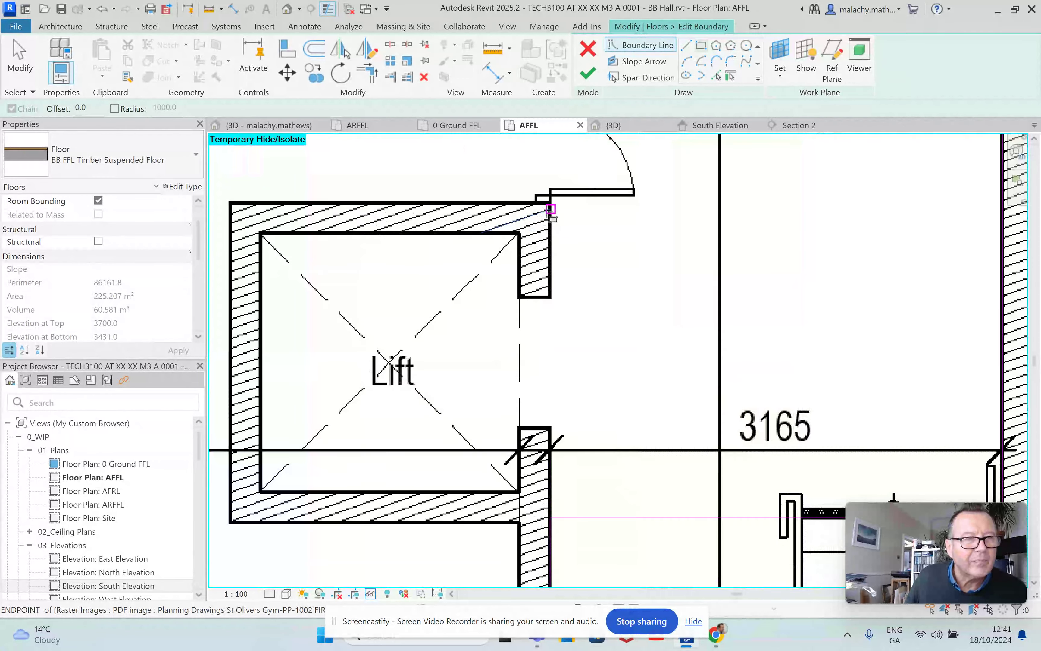
pyautogui.click(551, 209)
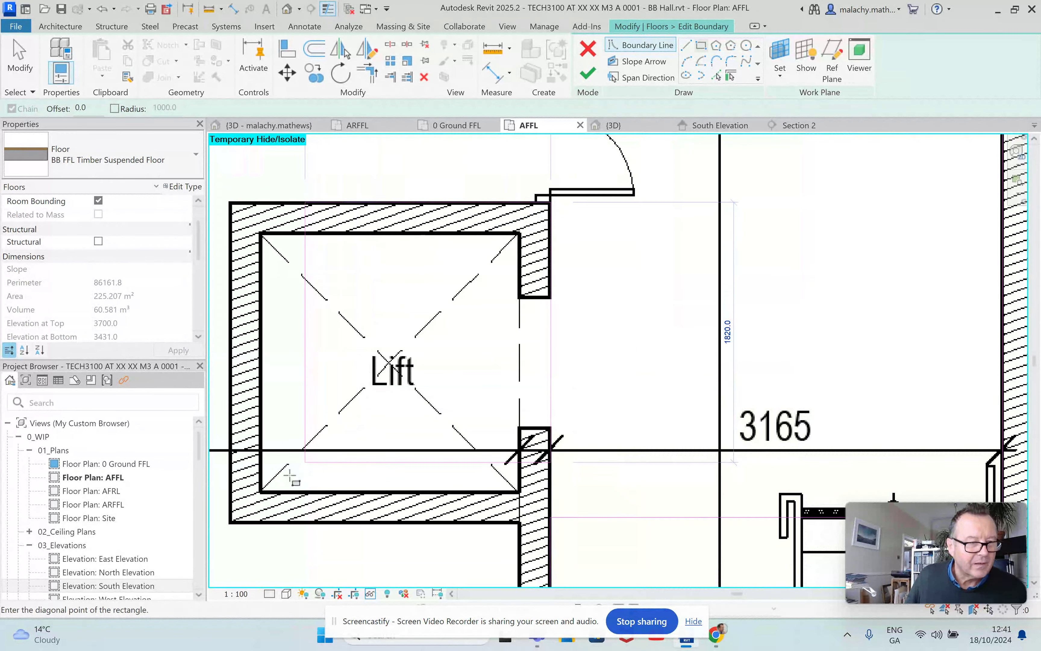
pyautogui.click(231, 522)
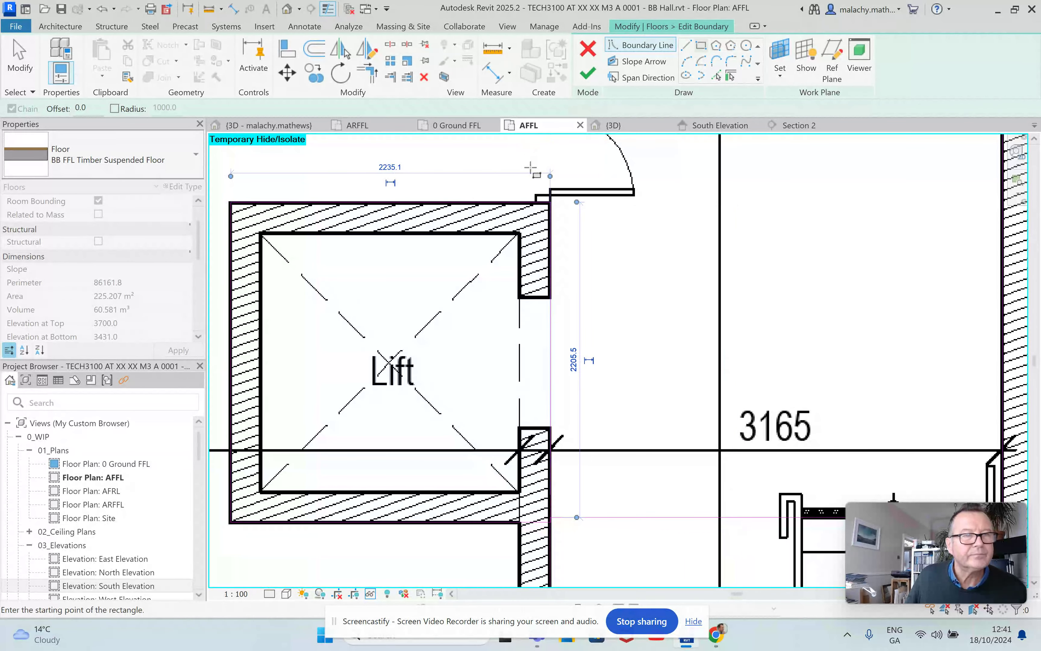
pyautogui.click(588, 73)
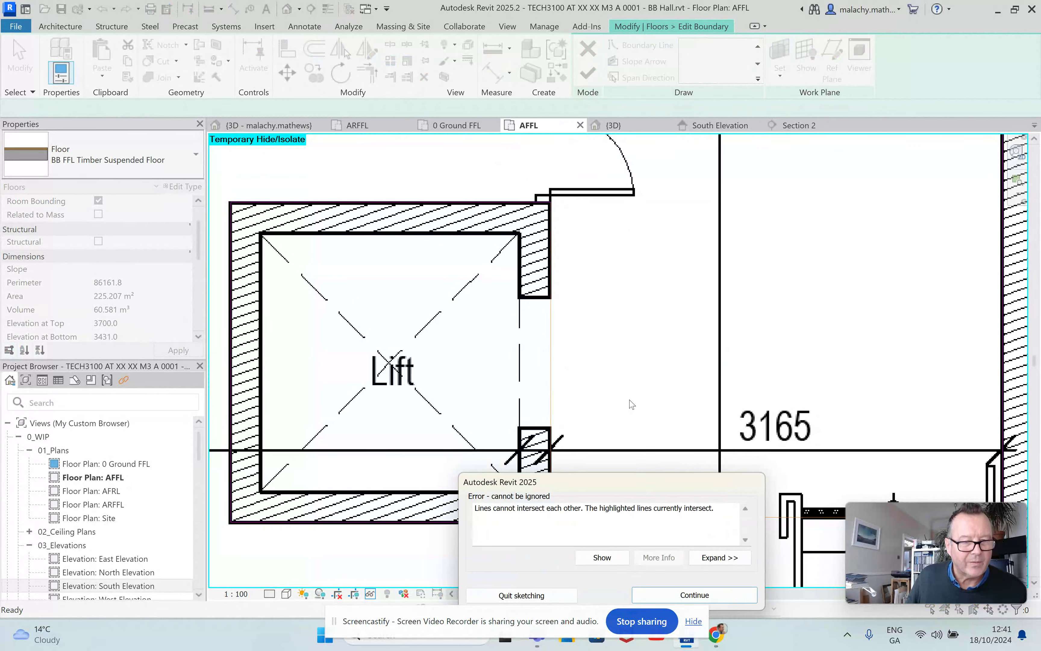
# Continue past the error, check the lift boundary line, and finish the floor without attaching walls
pyautogui.scroll(-1, 679, 399)
pyautogui.scroll(-2, 679, 400)
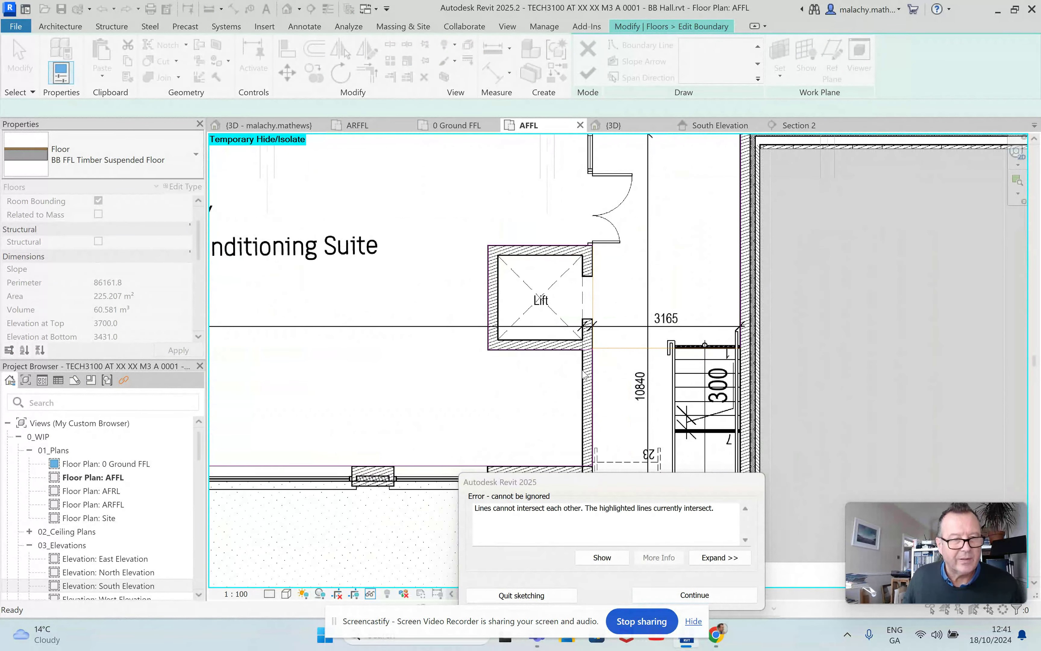
pyautogui.scroll(4, 592, 361)
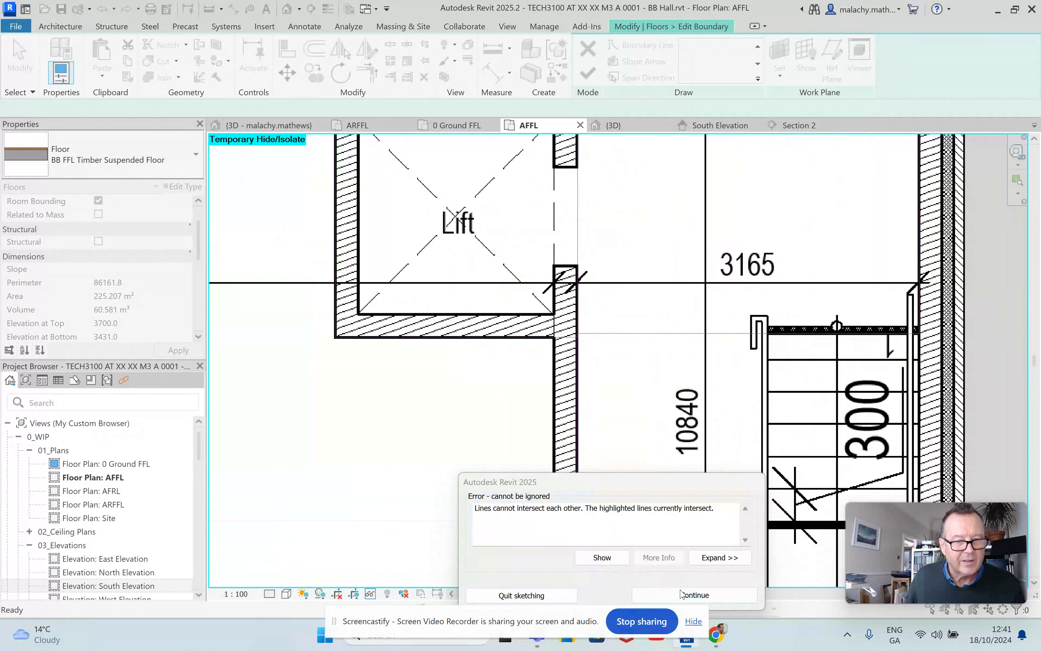
pyautogui.click(681, 595)
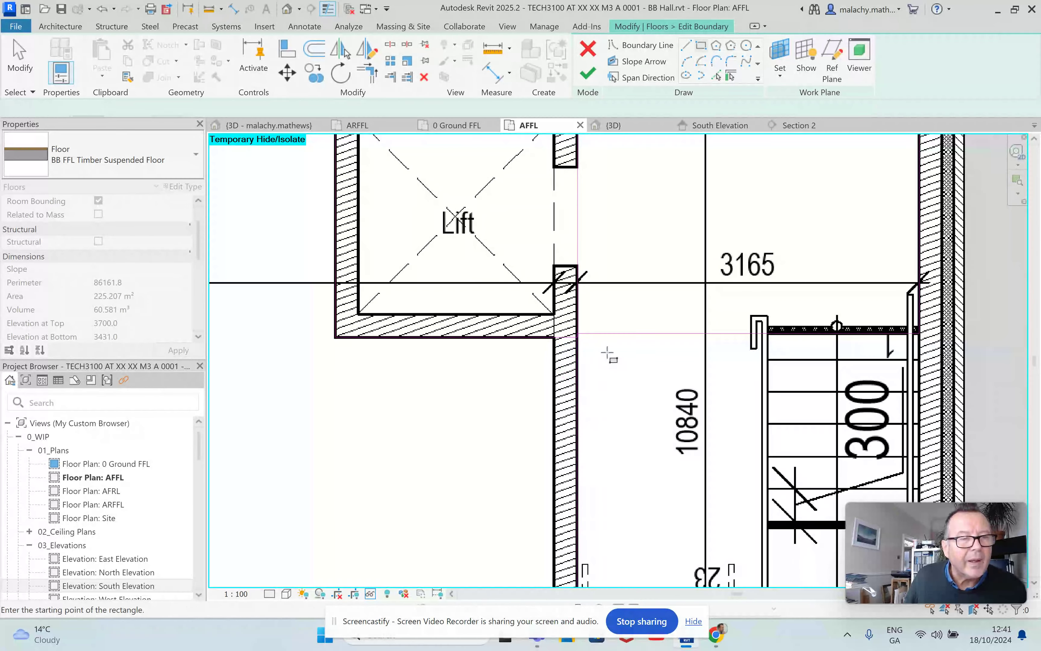
pyautogui.press('Escape')
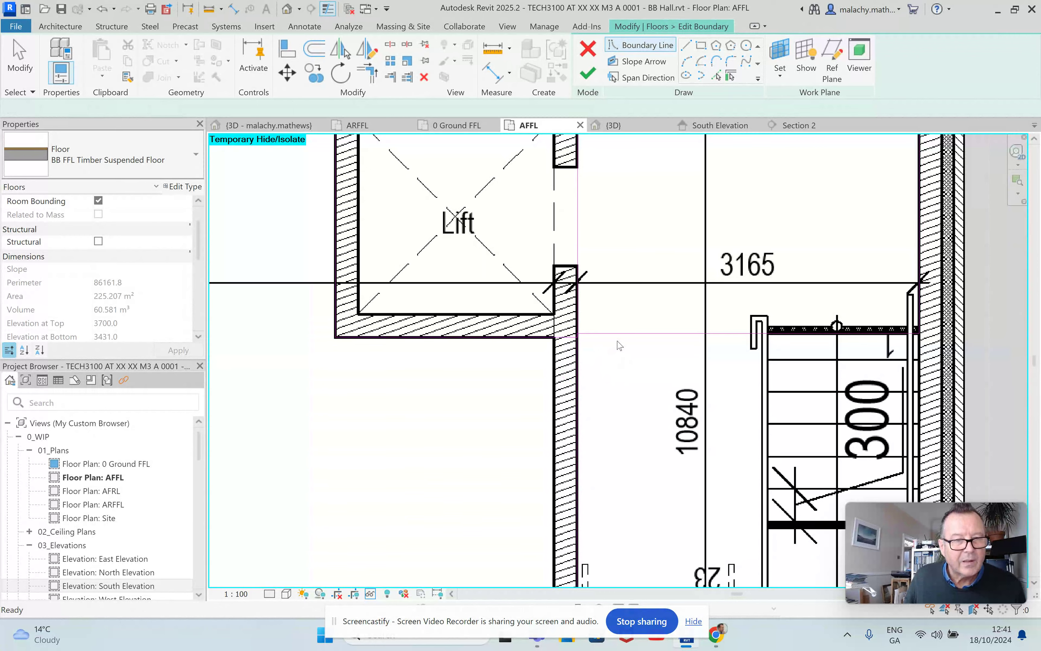
pyautogui.press('Escape')
pyautogui.click(620, 348)
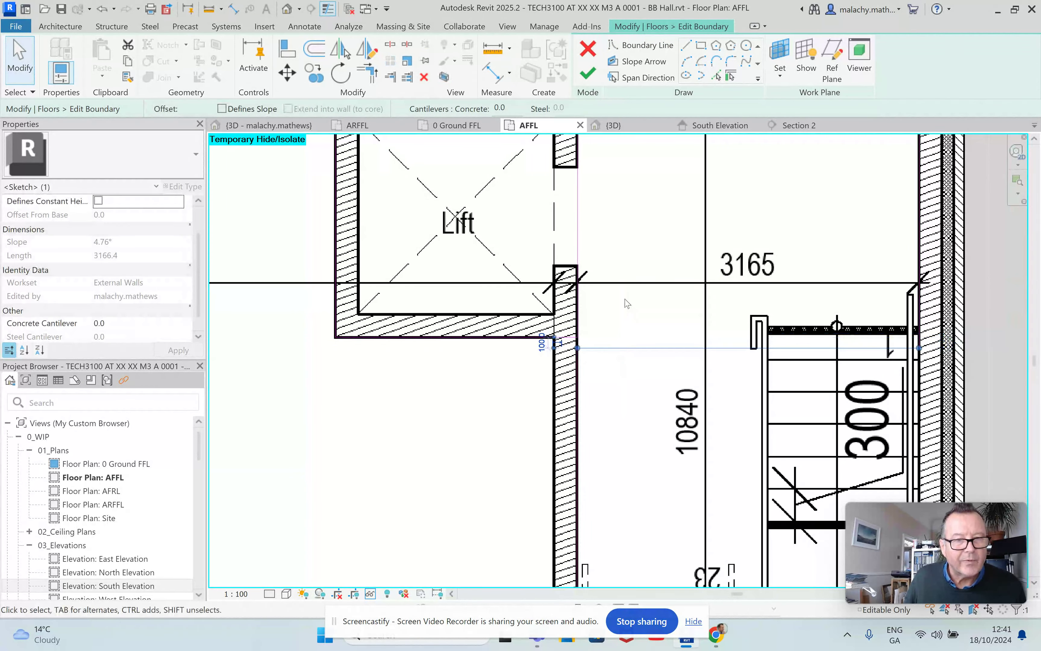
pyautogui.press('Escape')
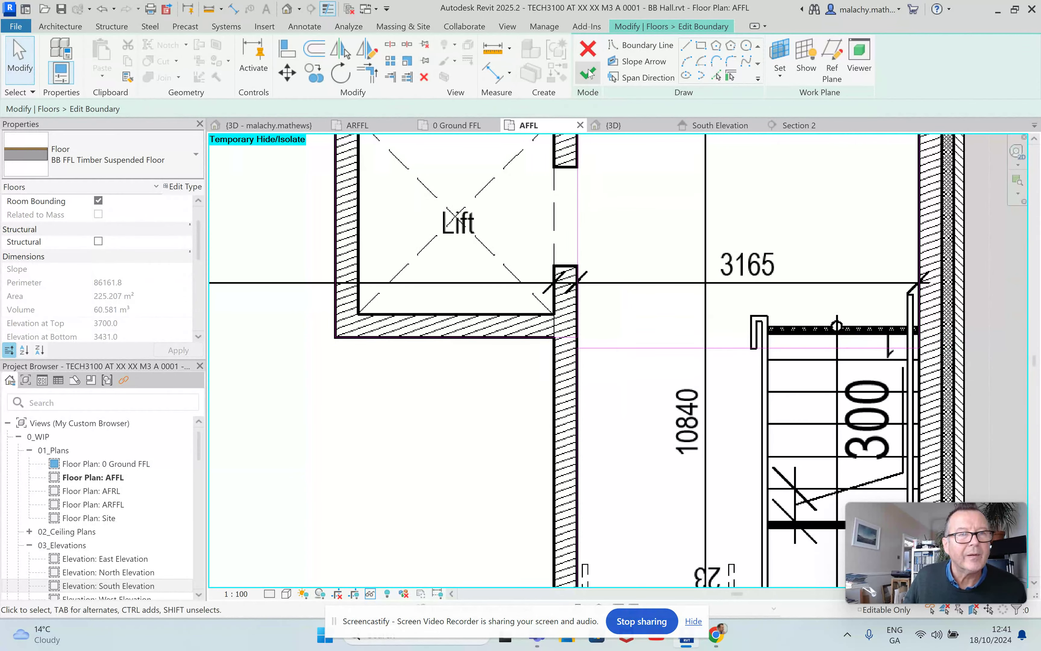
pyautogui.click(589, 73)
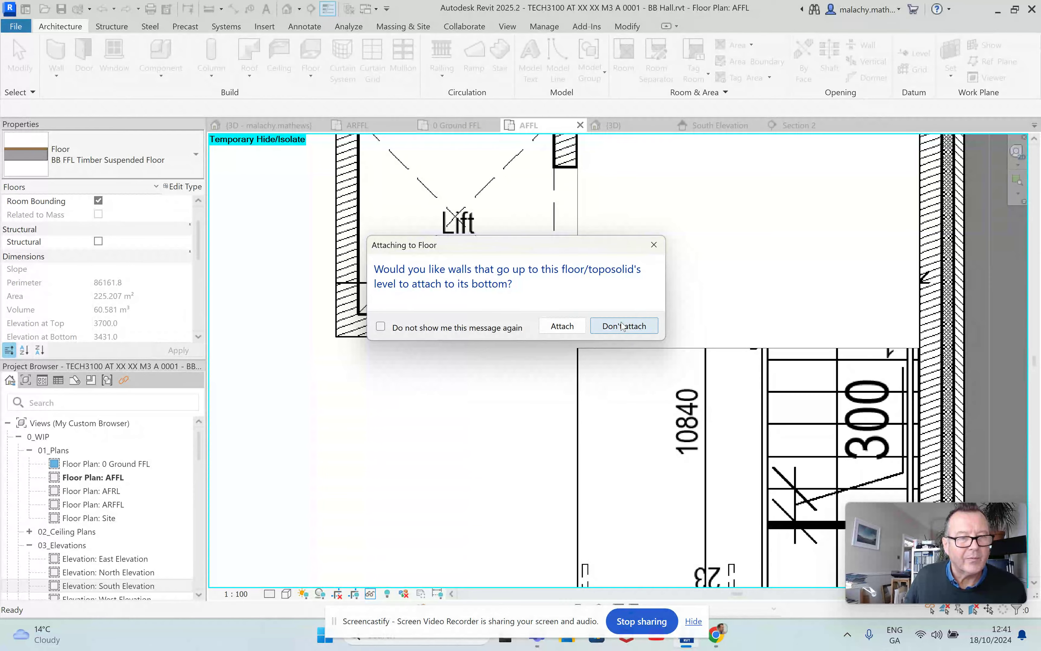
pyautogui.click(622, 326)
pyautogui.scroll(-5, 671, 289)
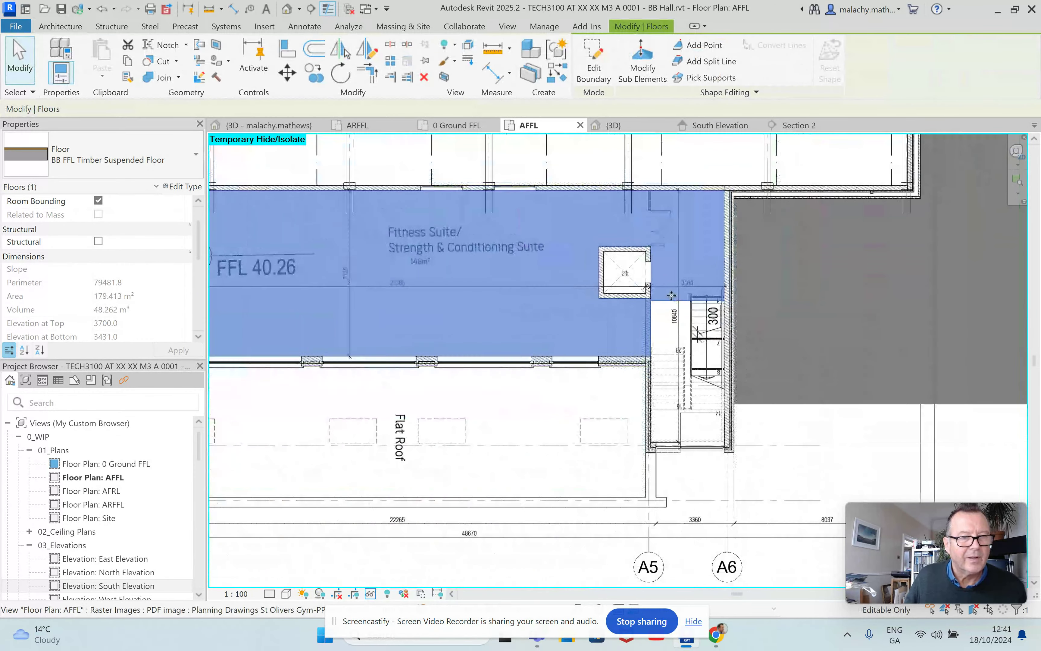
# Deselect the floor and switch to the Section 2 view through the hall
pyautogui.scroll(-3, 611, 392)
pyautogui.moveTo(549, 402); pyautogui.dragTo(609, 405, button='middle')
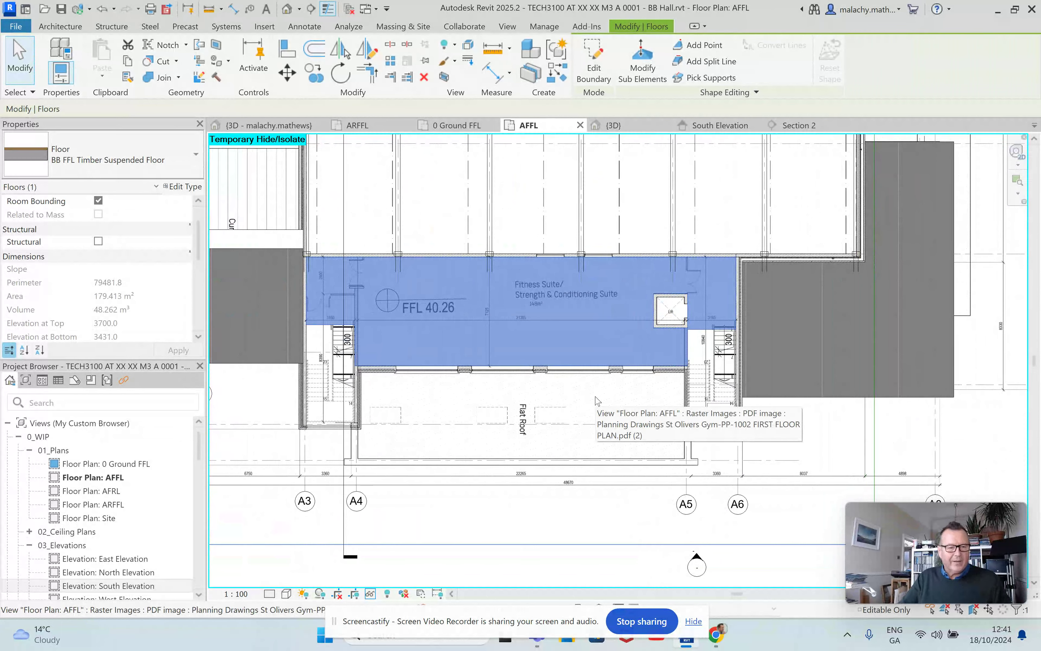
pyautogui.click(569, 400)
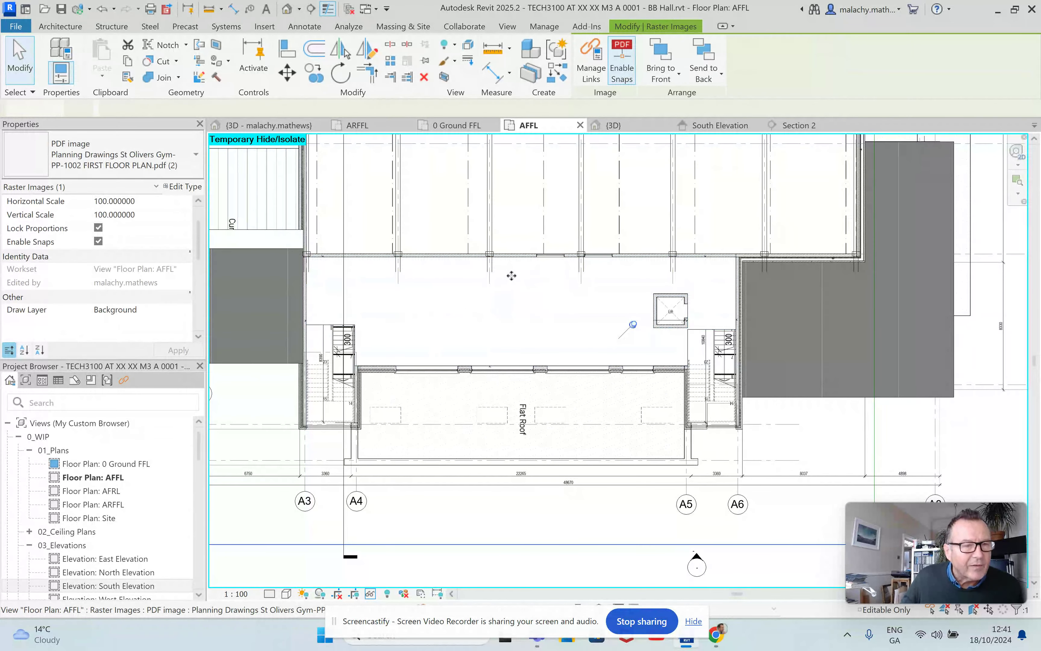
pyautogui.click(797, 132)
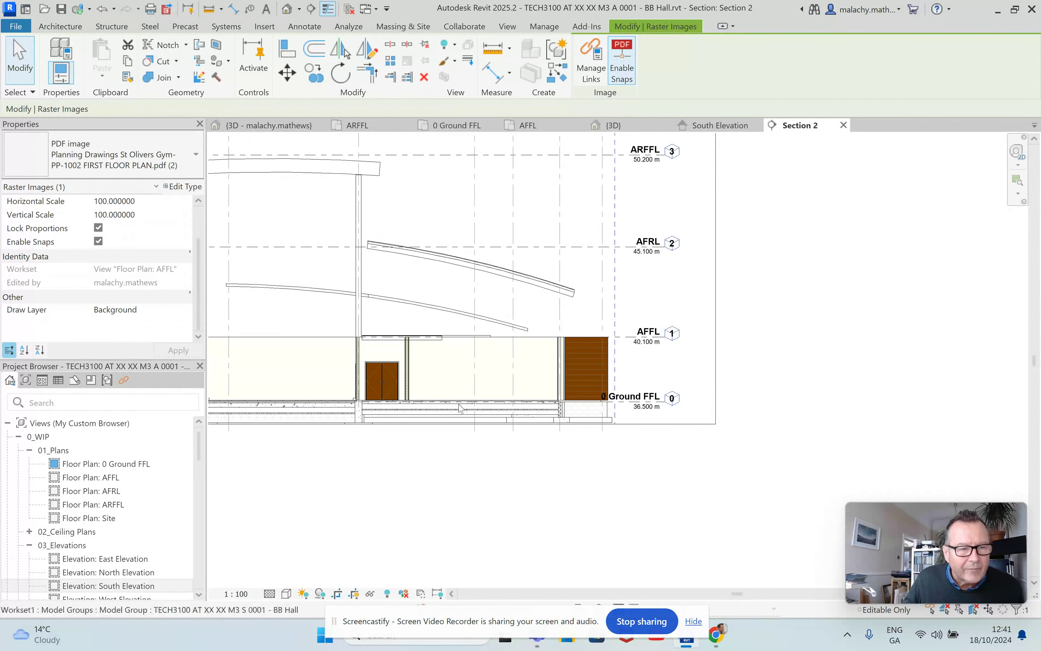
pyautogui.scroll(5, 434, 350)
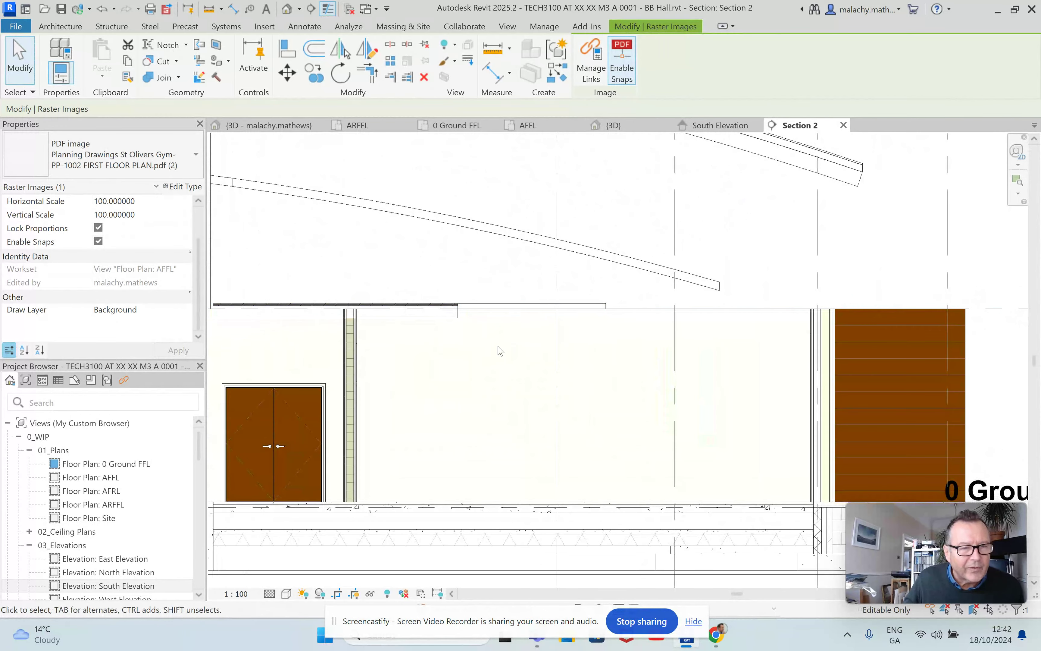
pyautogui.scroll(-3, 499, 355)
pyautogui.scroll(4, 389, 340)
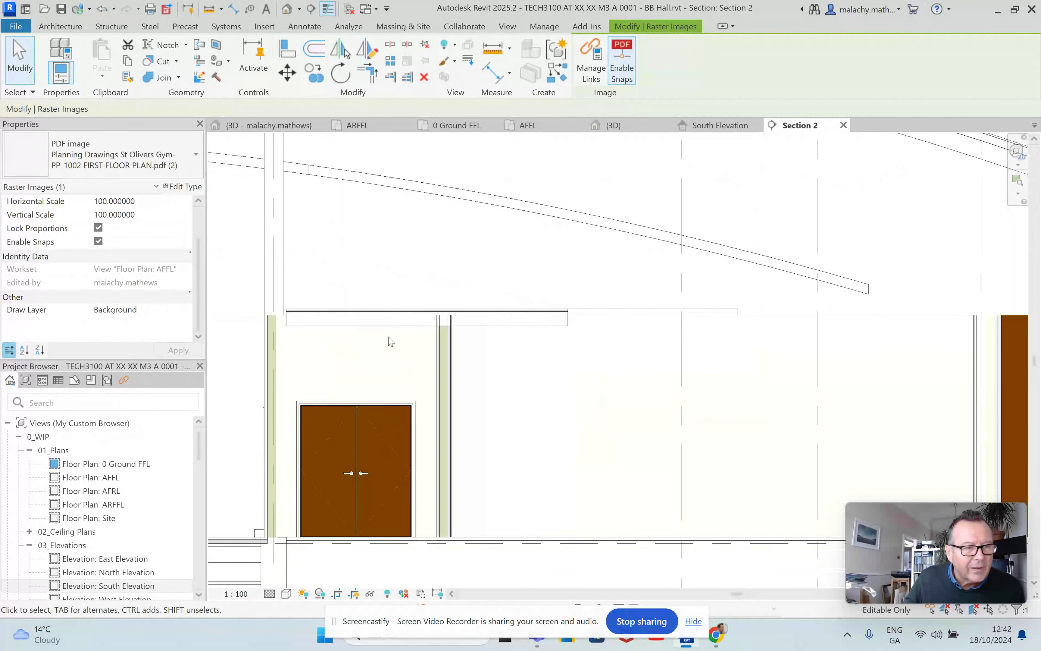
# Align the timber floor slab's top edge to the AFFL level line
pyautogui.click(288, 51)
pyautogui.click(362, 304)
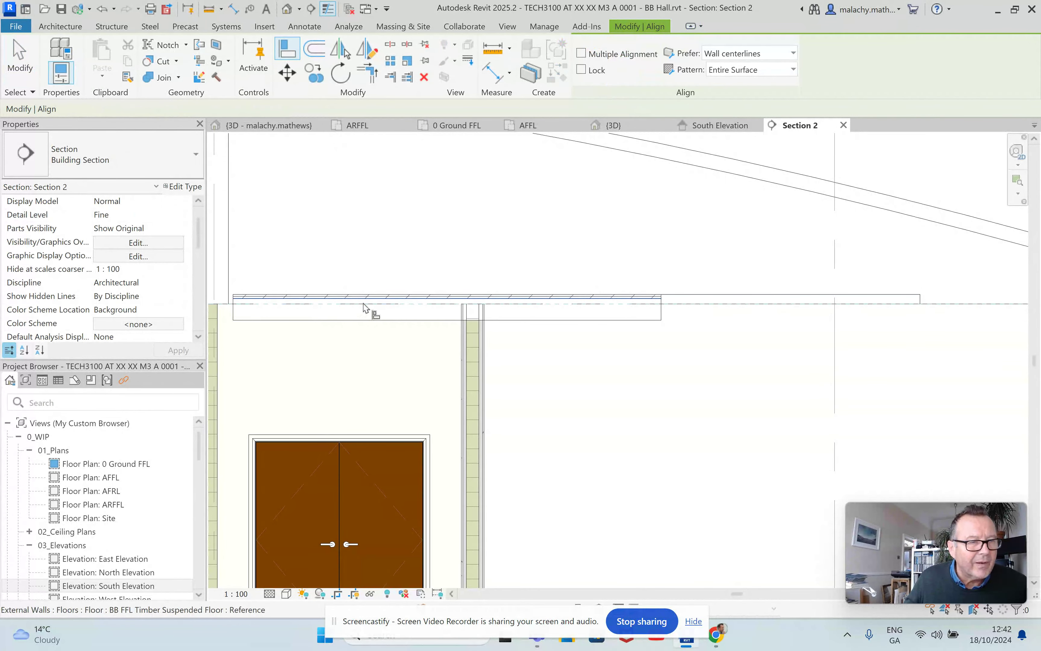
pyautogui.scroll(4, 369, 301)
pyautogui.click(367, 290)
pyautogui.scroll(-2, 391, 253)
pyautogui.scroll(-3, 391, 253)
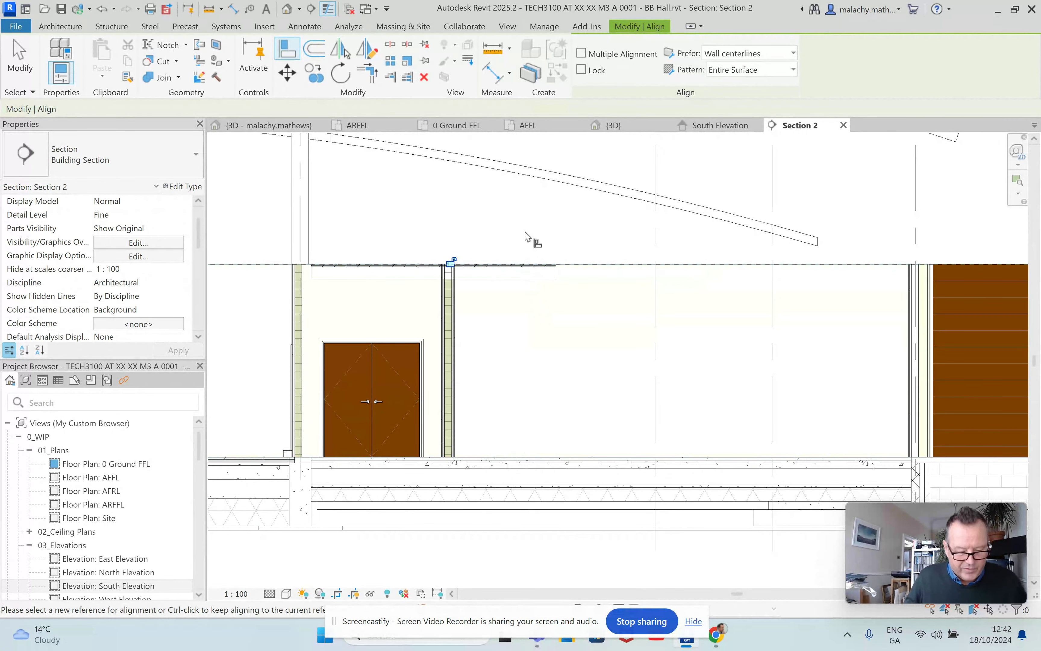
pyautogui.press('Escape')
pyautogui.press('Escape')
pyautogui.scroll(-3, 531, 236)
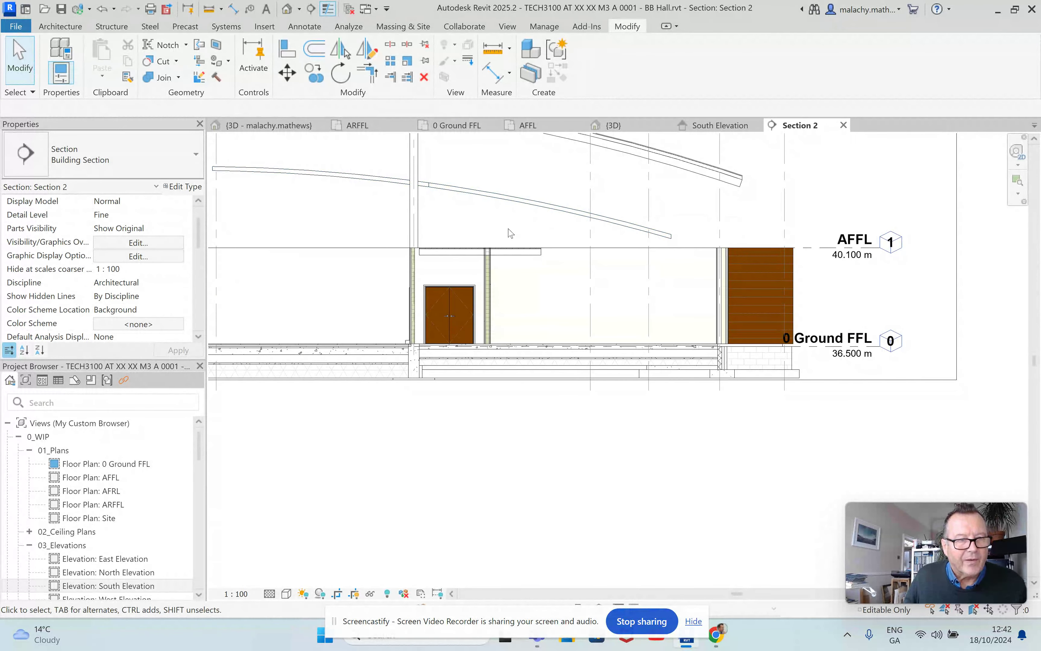
pyautogui.scroll(-1, 510, 233)
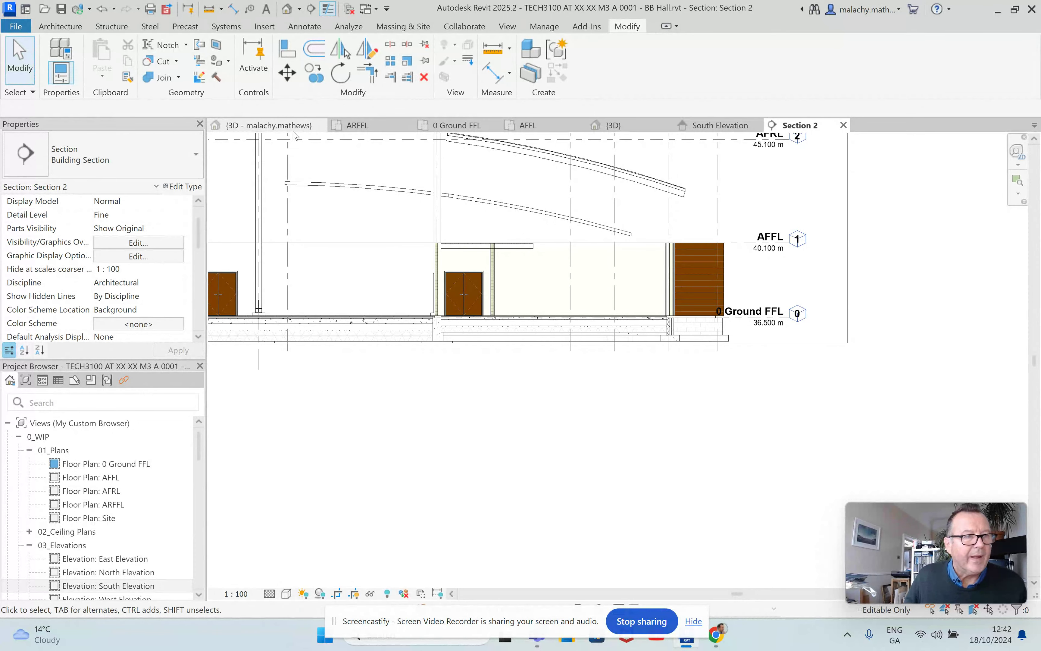
# On the AFFL plan, set the underlay base level to 0 Ground FFL and apply it
pyautogui.click(519, 128)
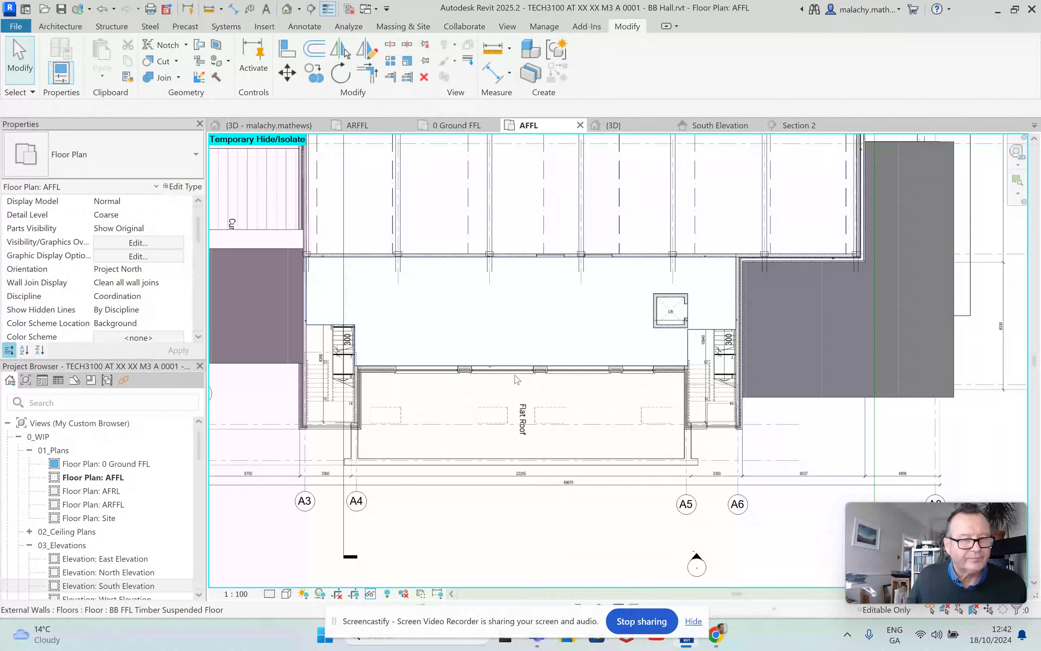
pyautogui.scroll(-3, 160, 279)
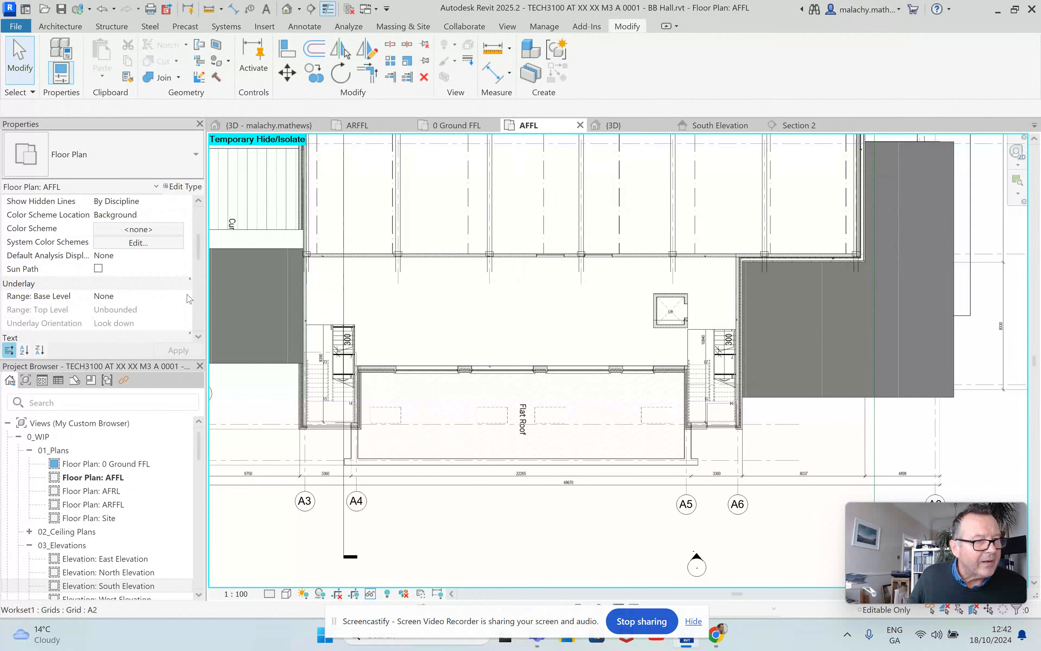
pyautogui.click(180, 298)
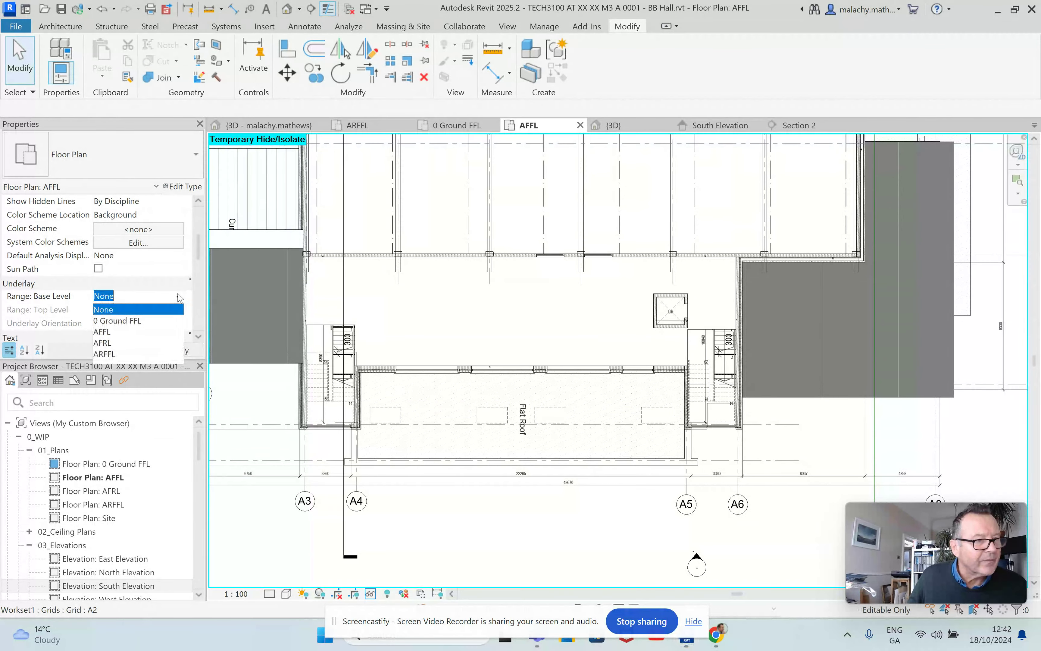
pyautogui.click(127, 321)
pyautogui.click(180, 351)
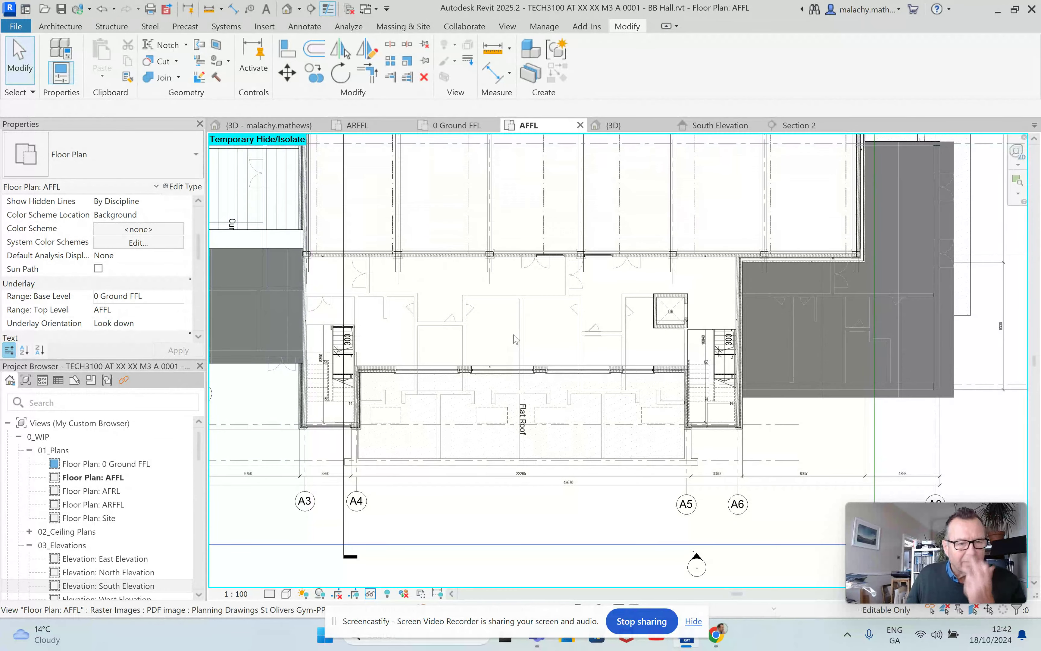
pyautogui.scroll(5, 464, 389)
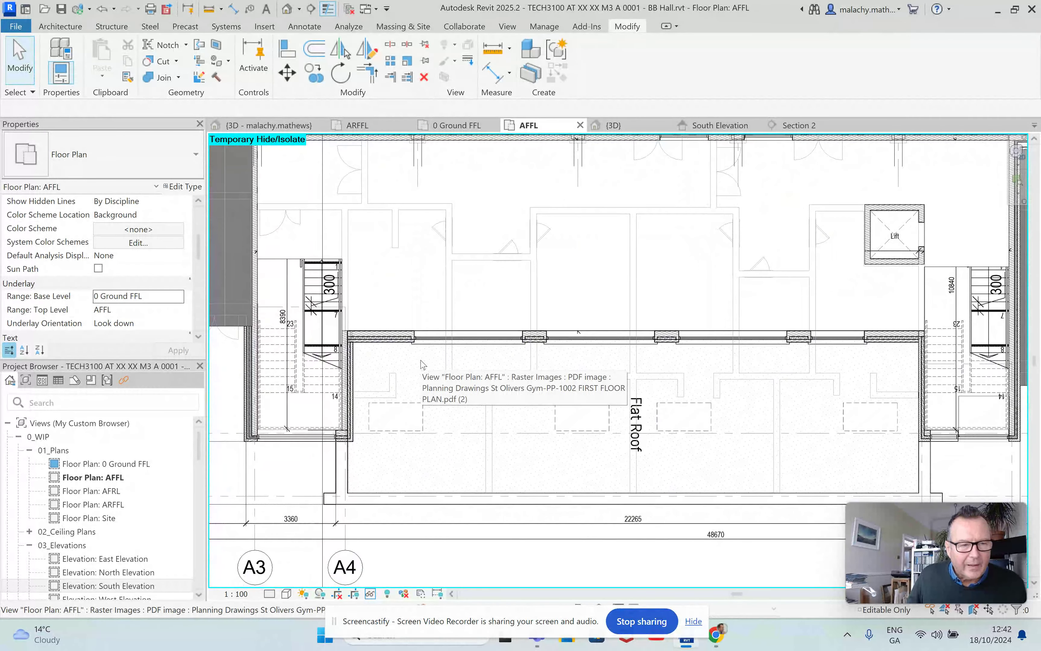
pyautogui.scroll(-1, 422, 364)
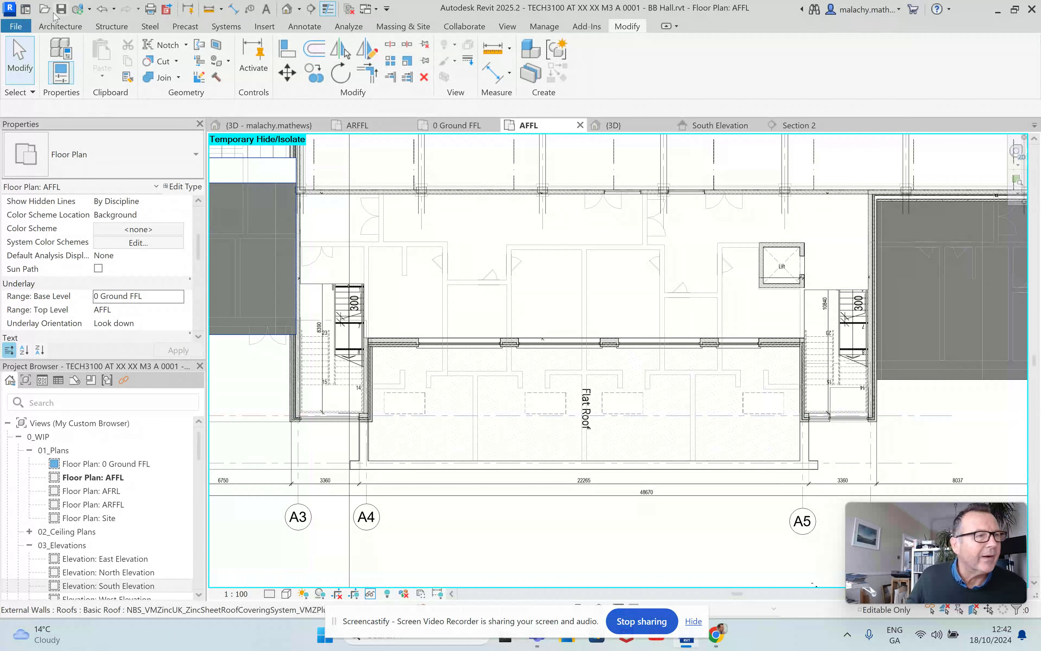
pyautogui.click(59, 26)
# Start a new wall using the BB Hall Ext_WT-01 wall type
pyautogui.click(57, 76)
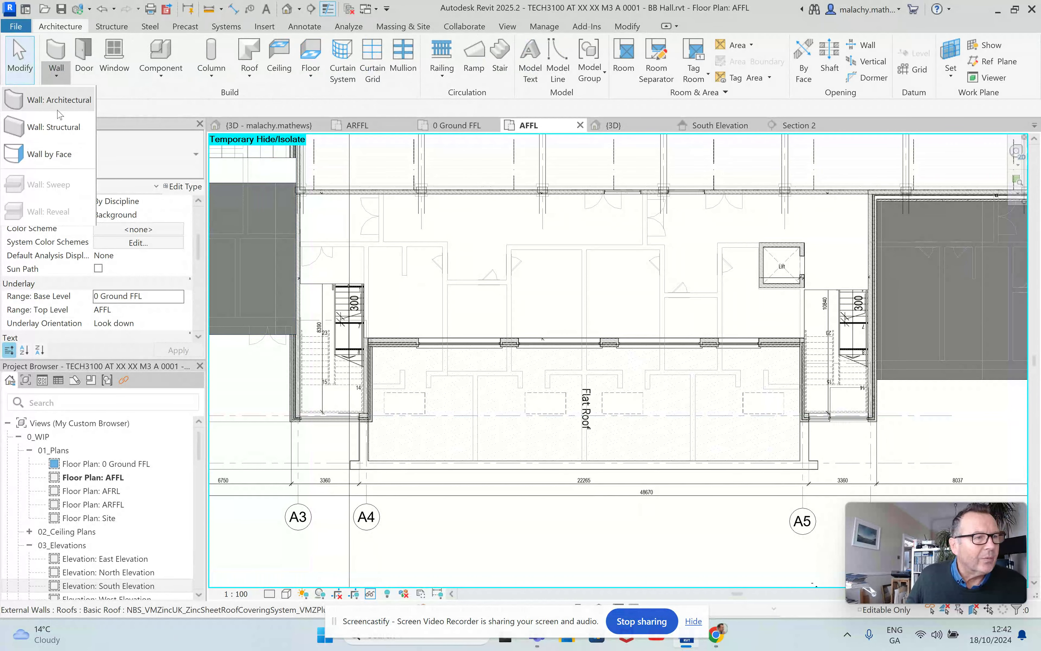
pyautogui.click(180, 162)
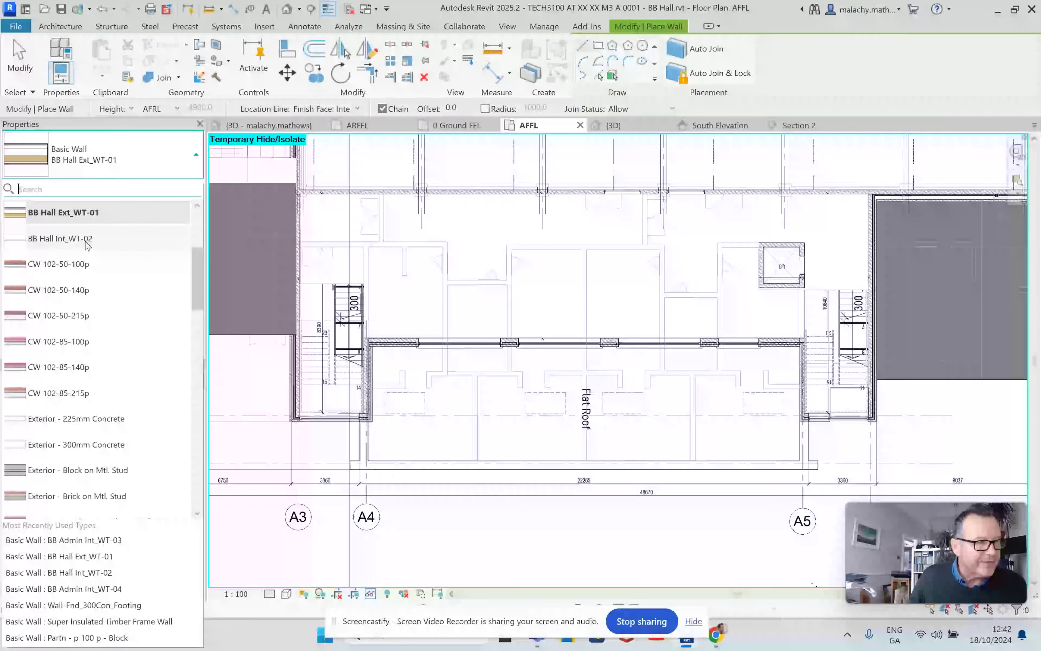
pyautogui.click(119, 235)
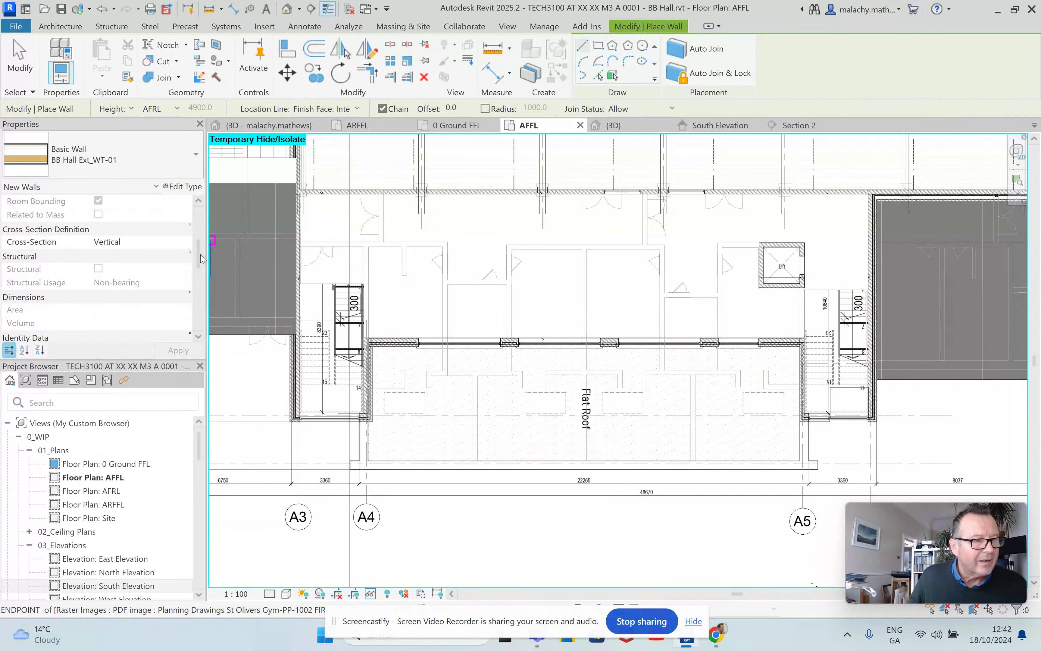
pyautogui.moveTo(199, 255); pyautogui.dragTo(198, 215)
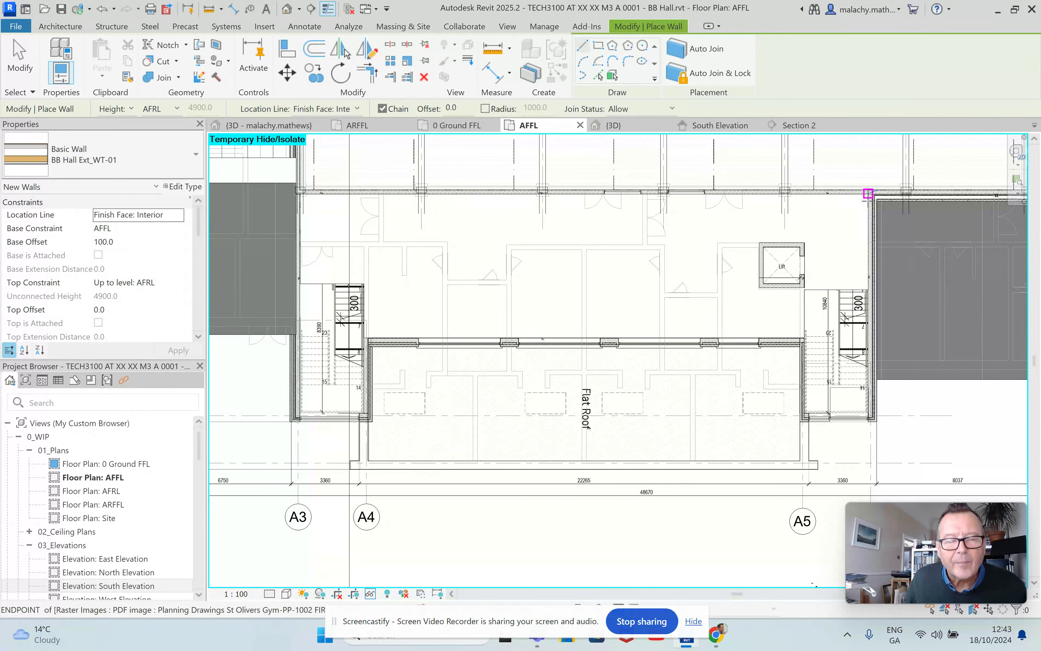
# Chain walls from the top-right corner down the right side and around the stair
pyautogui.scroll(3, 869, 193)
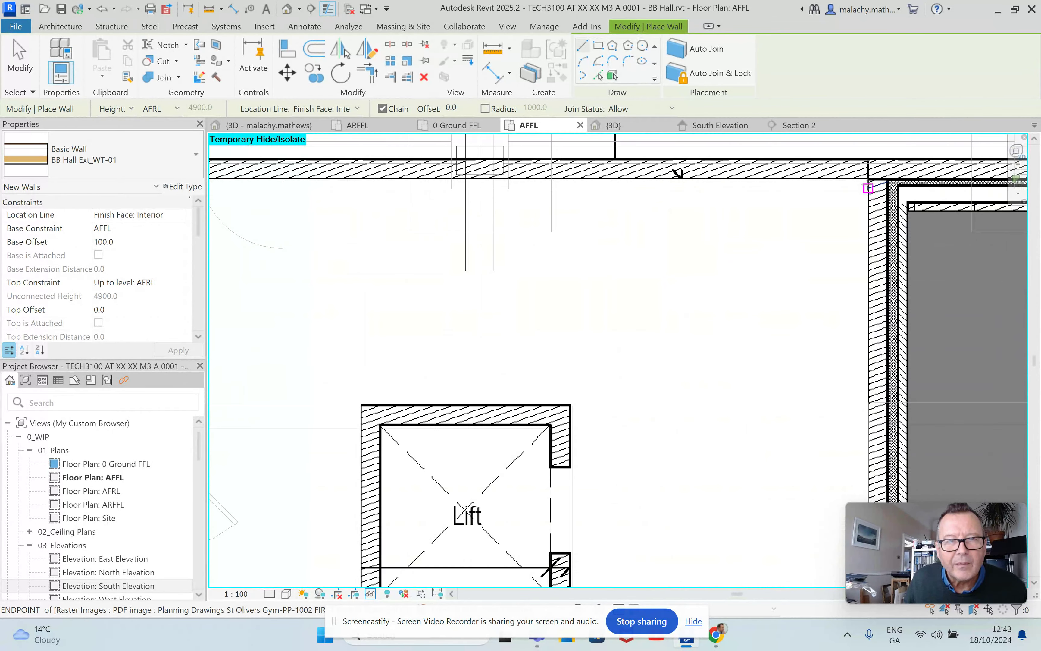
pyautogui.click(869, 188)
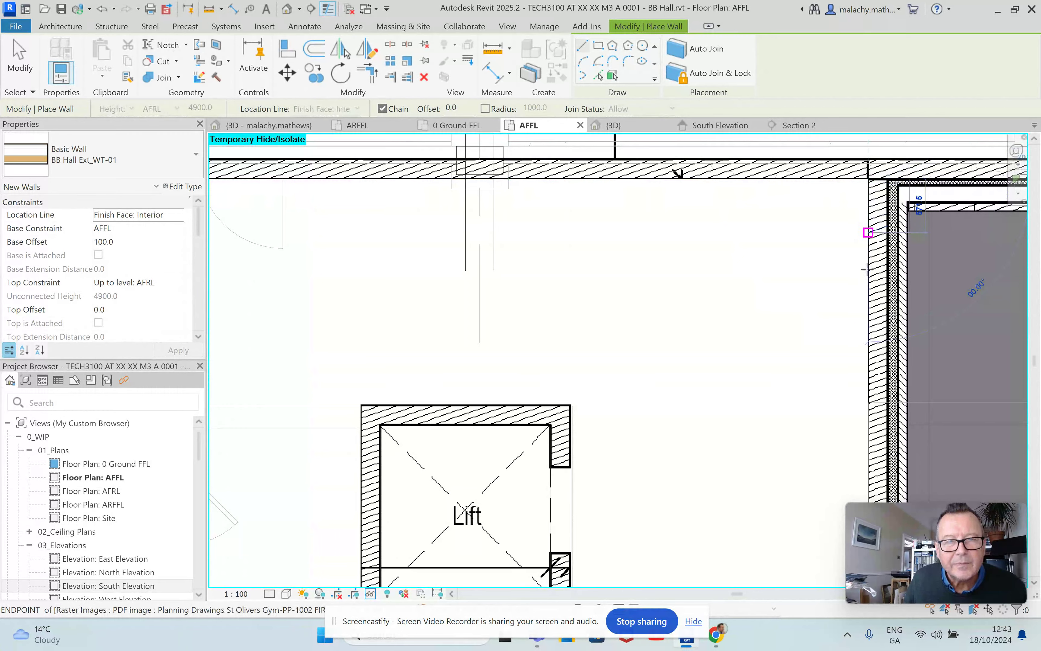
pyautogui.scroll(-4, 857, 250)
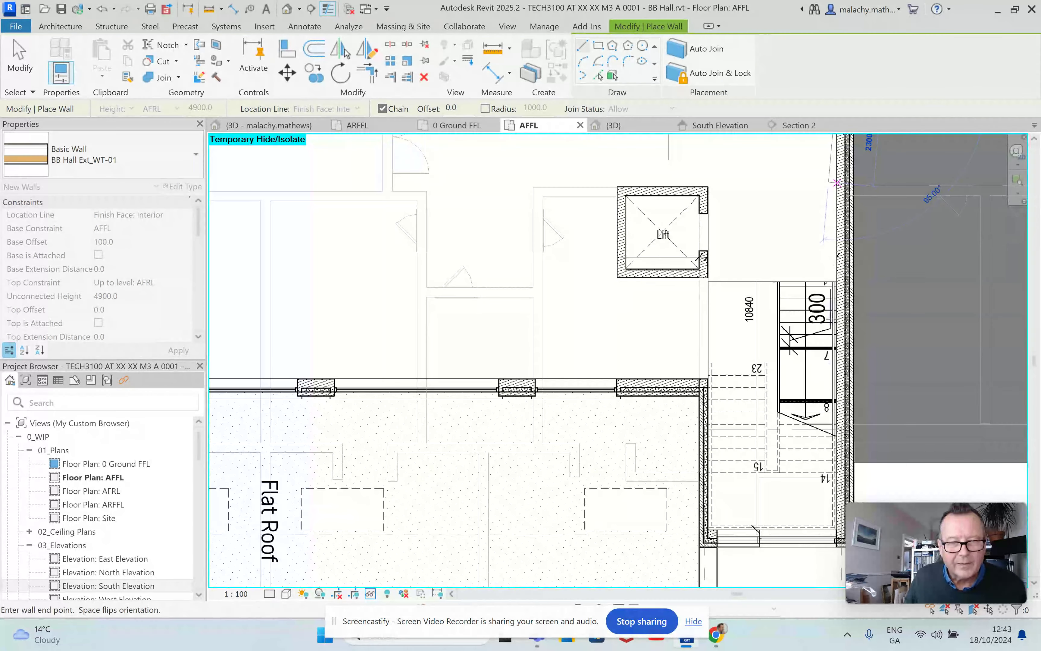
pyautogui.moveTo(825, 432); pyautogui.dragTo(796, 298, button='middle')
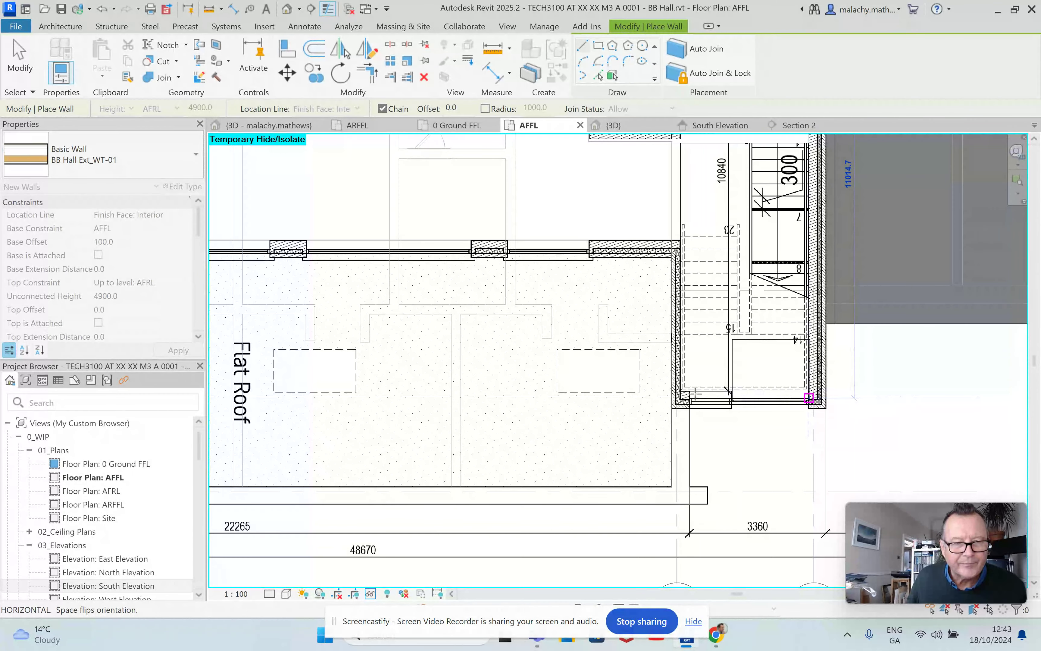
pyautogui.click(809, 398)
pyautogui.click(684, 407)
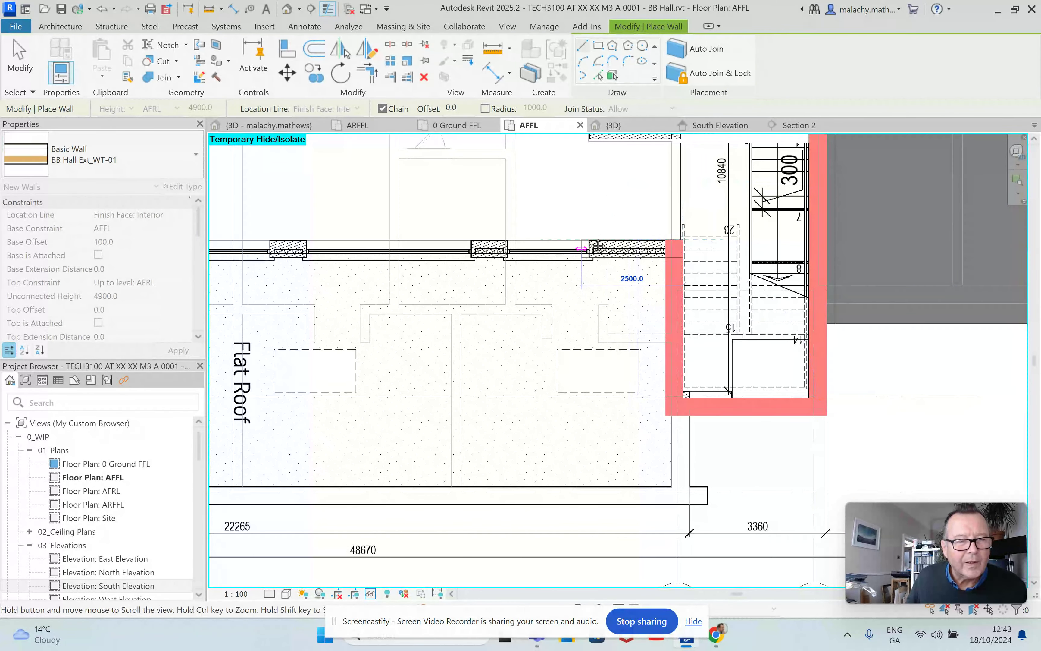
pyautogui.moveTo(322, 251); pyautogui.dragTo(950, 274, button='middle')
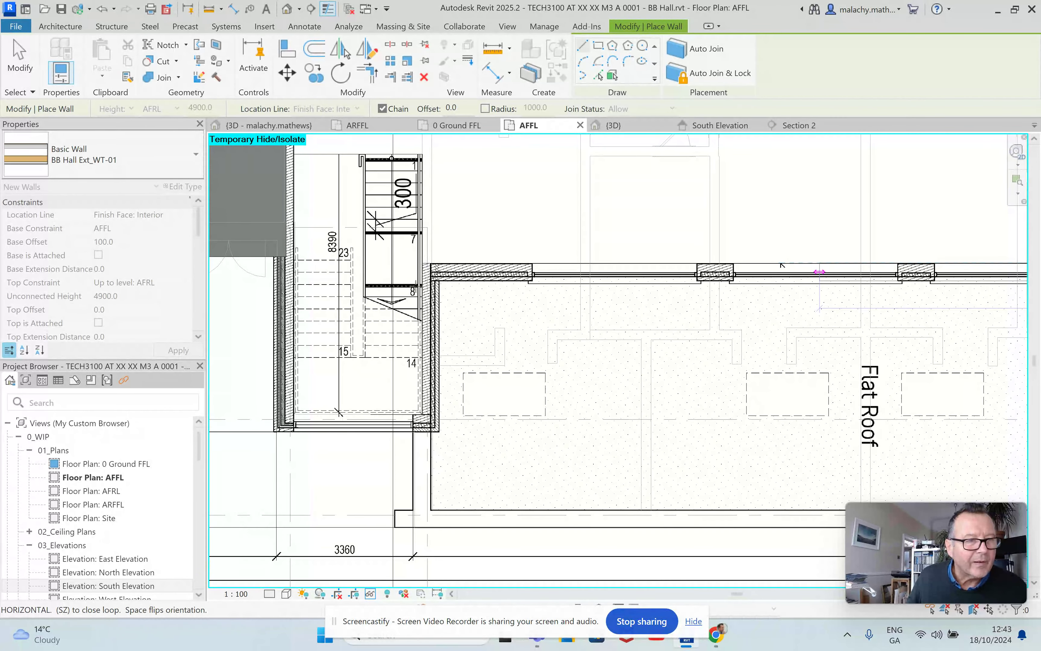
pyautogui.click(420, 264)
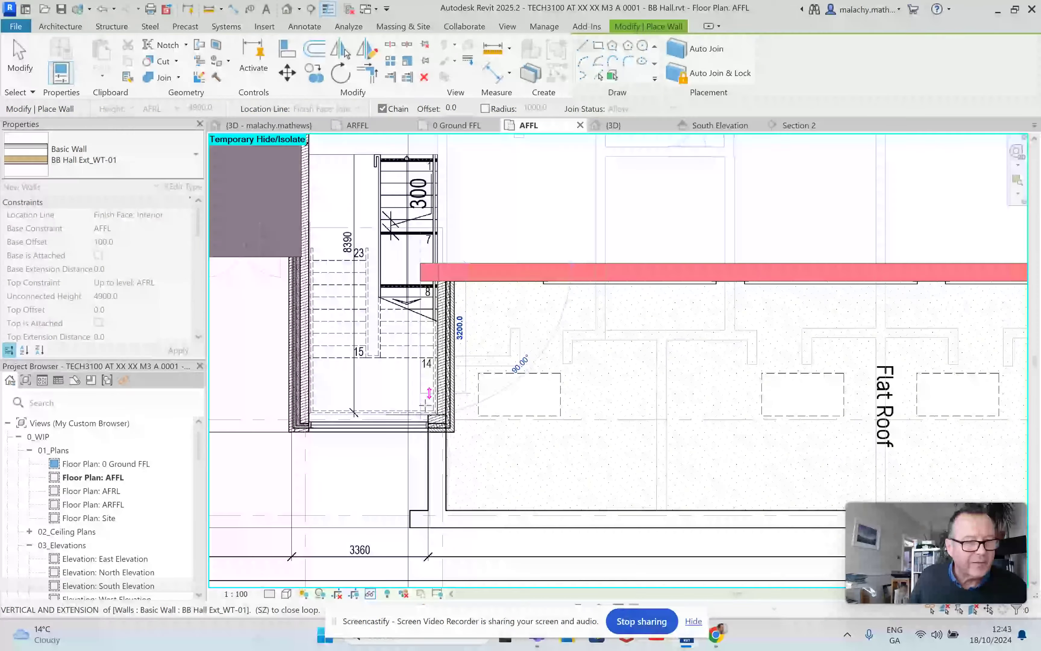
pyautogui.click(420, 413)
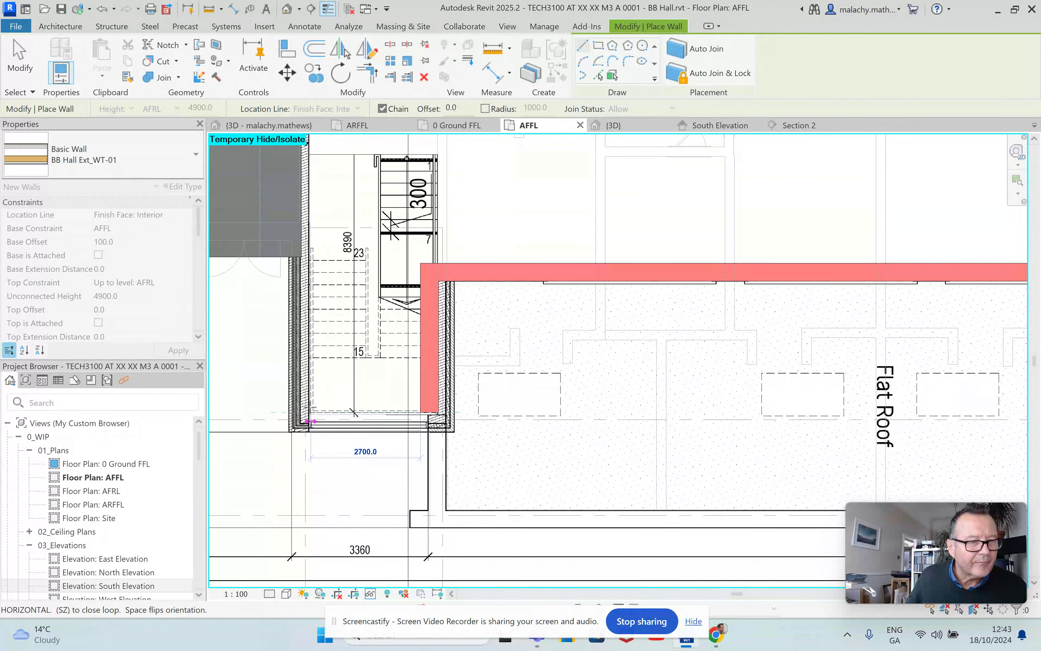
# Continue the wall chain along the bottom corner and up the left side to the top wall
pyautogui.scroll(2, 318, 420)
pyautogui.scroll(2, 297, 409)
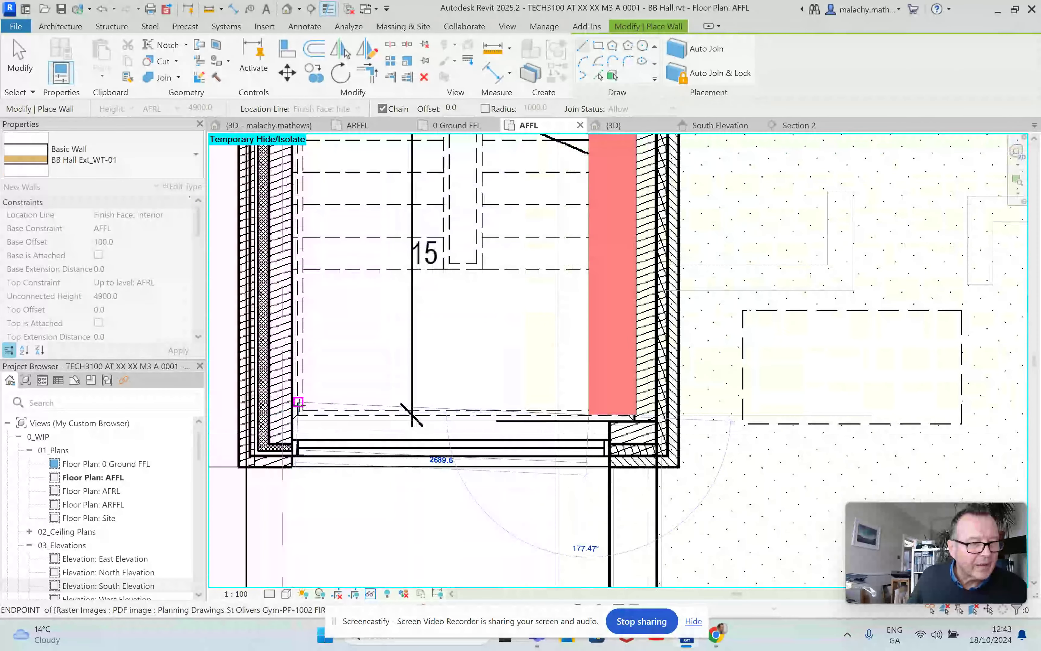
pyautogui.click(292, 407)
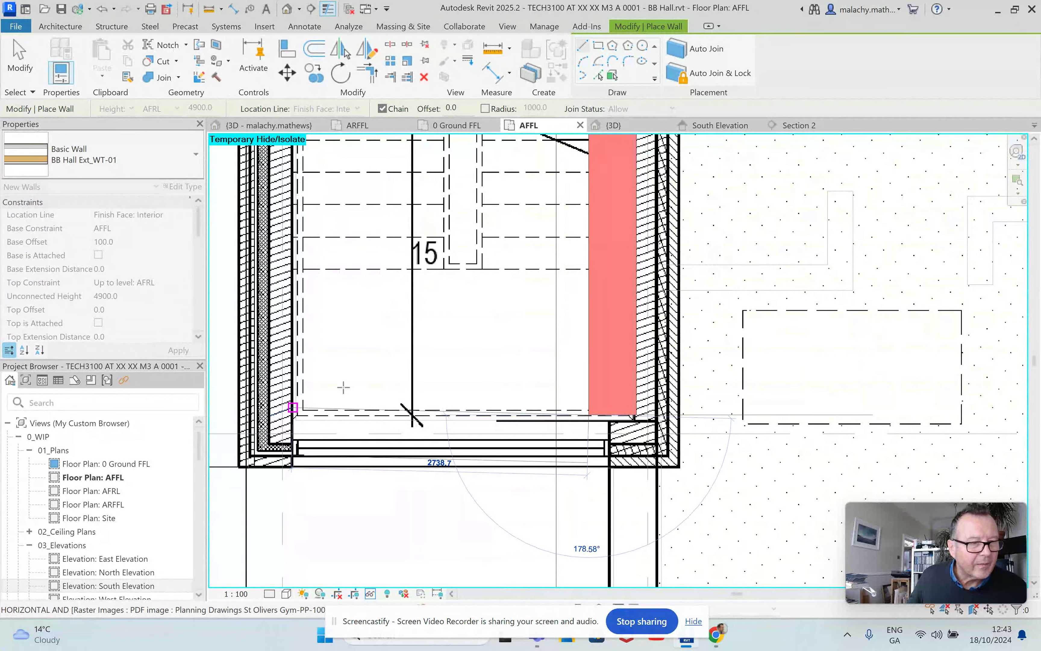
pyautogui.scroll(-1, 361, 365)
pyautogui.scroll(-2, 363, 361)
pyautogui.moveTo(345, 207); pyautogui.dragTo(333, 528, button='middle')
pyautogui.scroll(1, 303, 241)
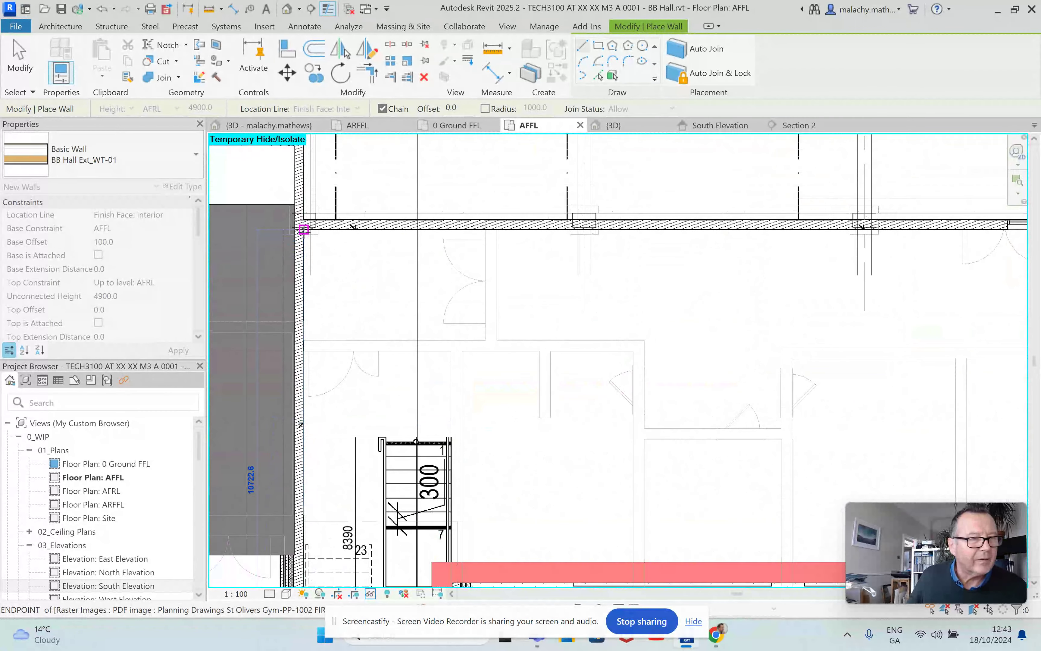
pyautogui.click(304, 229)
pyautogui.press('Escape')
pyautogui.press('Escape')
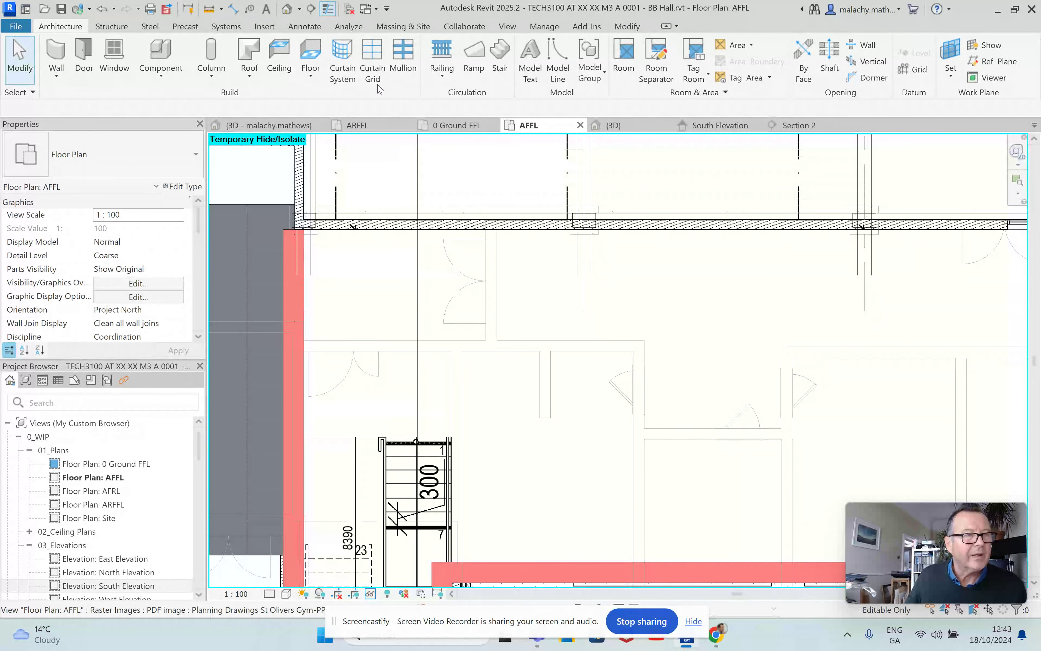
# Orbit the 3D view to inspect the roofs from above, then check the ARFFL plan
pyautogui.click(635, 128)
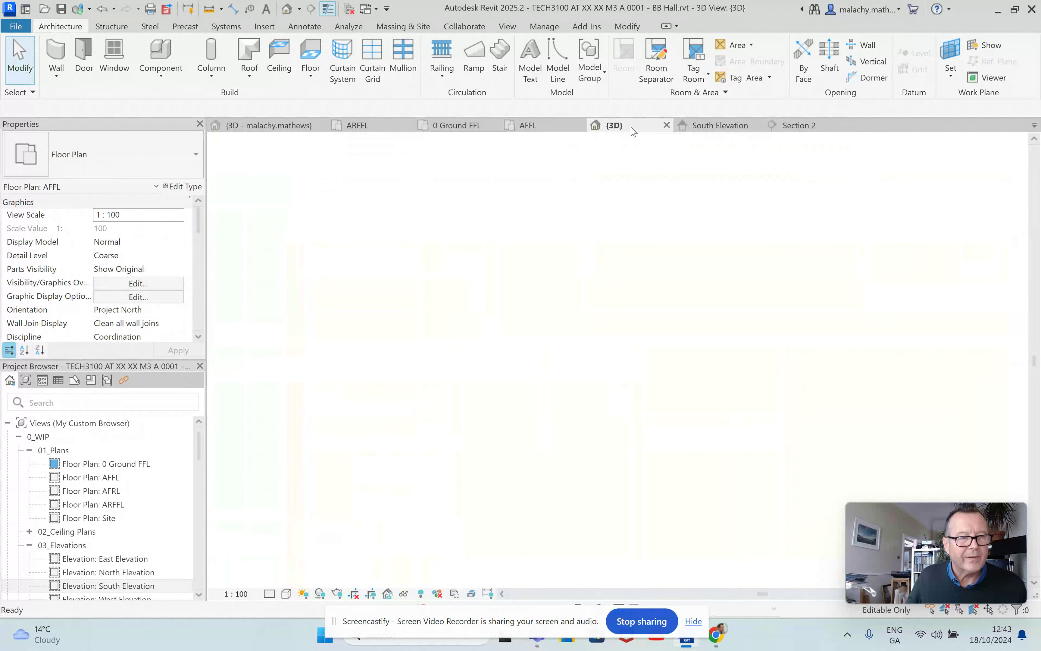
pyautogui.scroll(3, 561, 291)
pyautogui.keyDown('shift'); pyautogui.moveTo(561, 291); pyautogui.dragTo(436, 284, button='middle'); pyautogui.keyUp('shift')
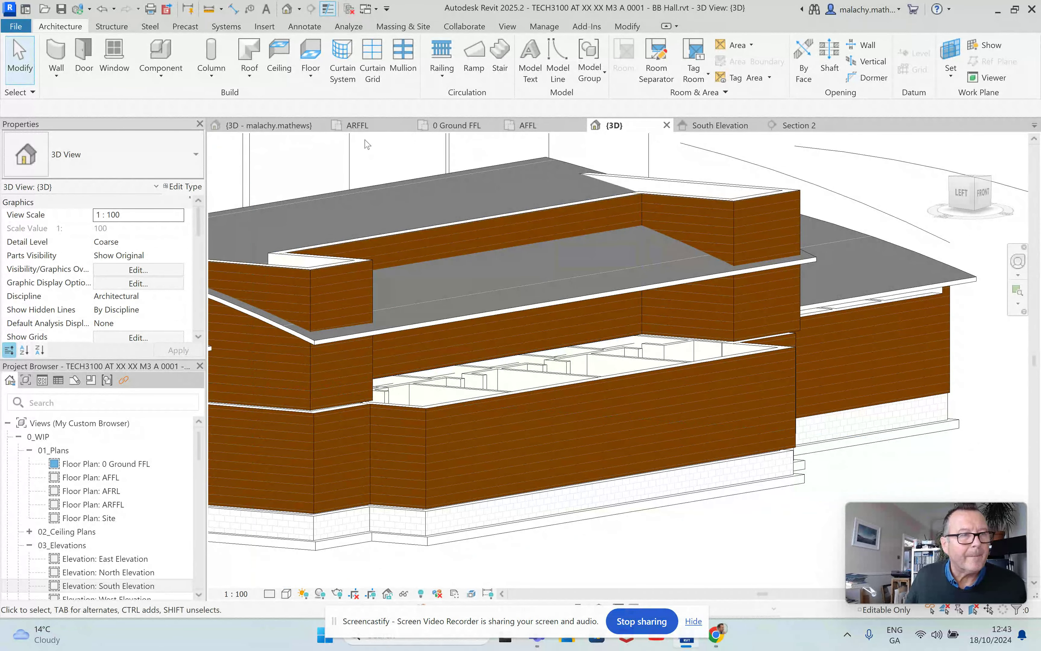
pyautogui.click(371, 127)
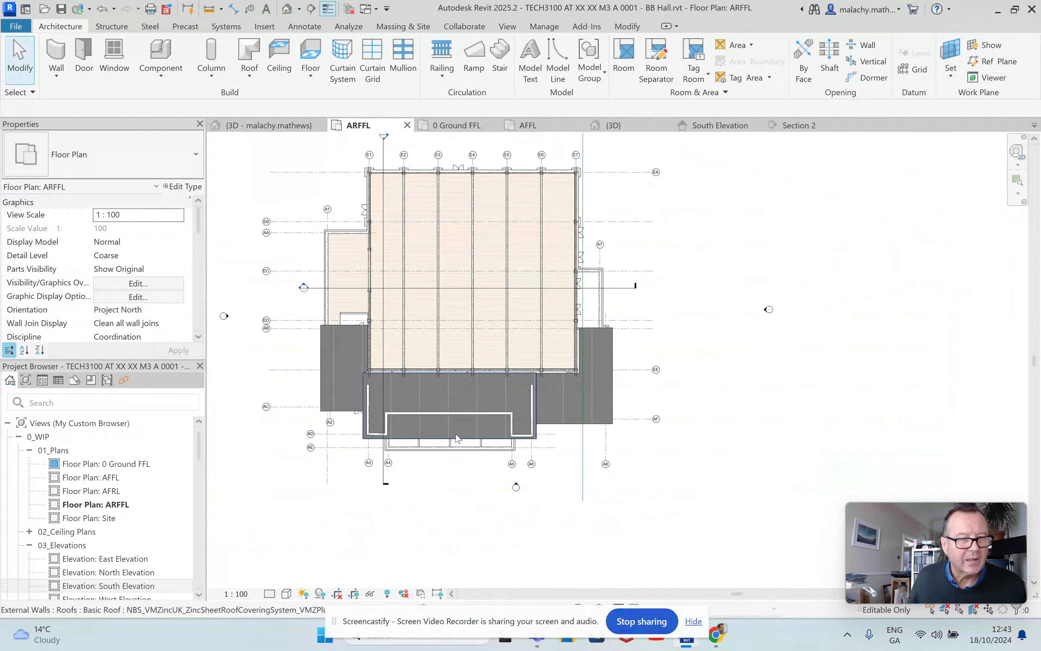
pyautogui.scroll(3, 459, 438)
pyautogui.scroll(1, 460, 438)
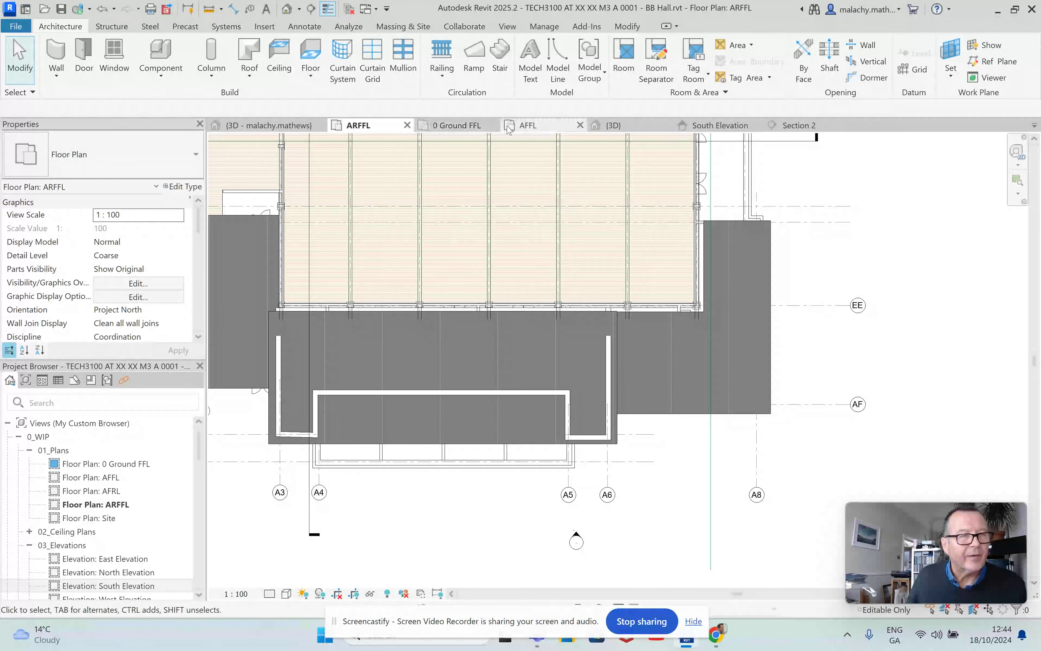
# Show the AFFL floor plan at Fine detail level
pyautogui.click(560, 126)
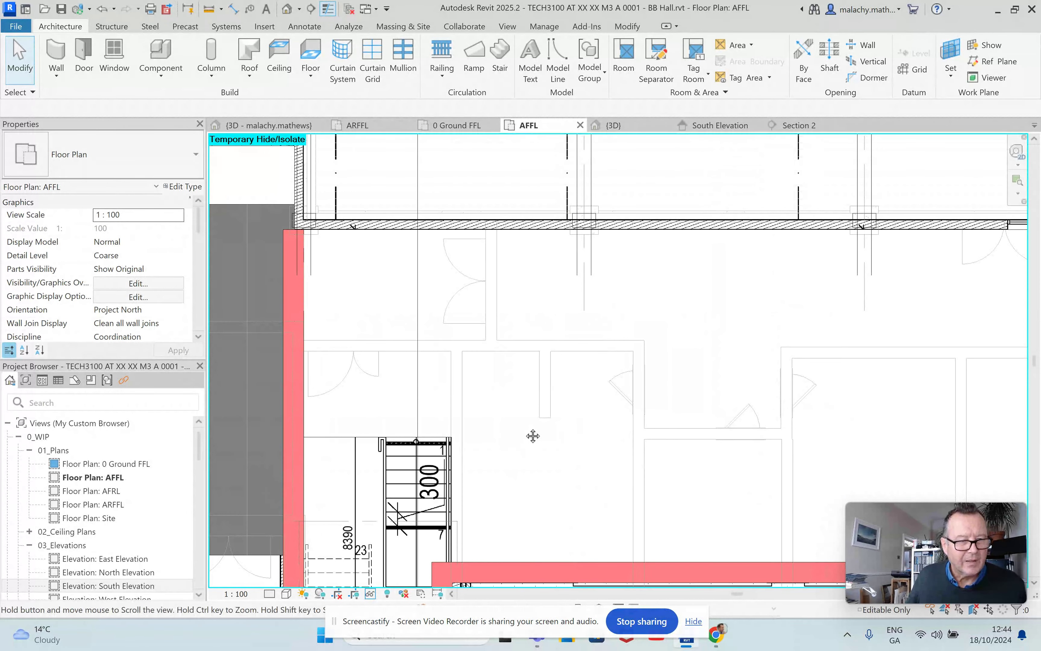
pyautogui.scroll(2, 464, 329)
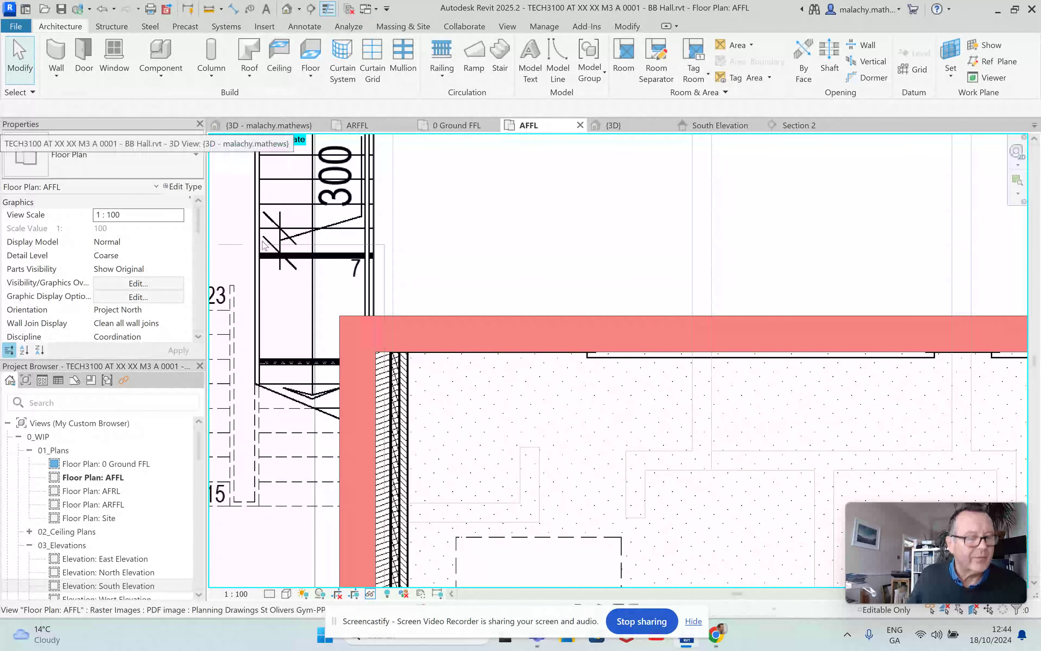
pyautogui.click(269, 594)
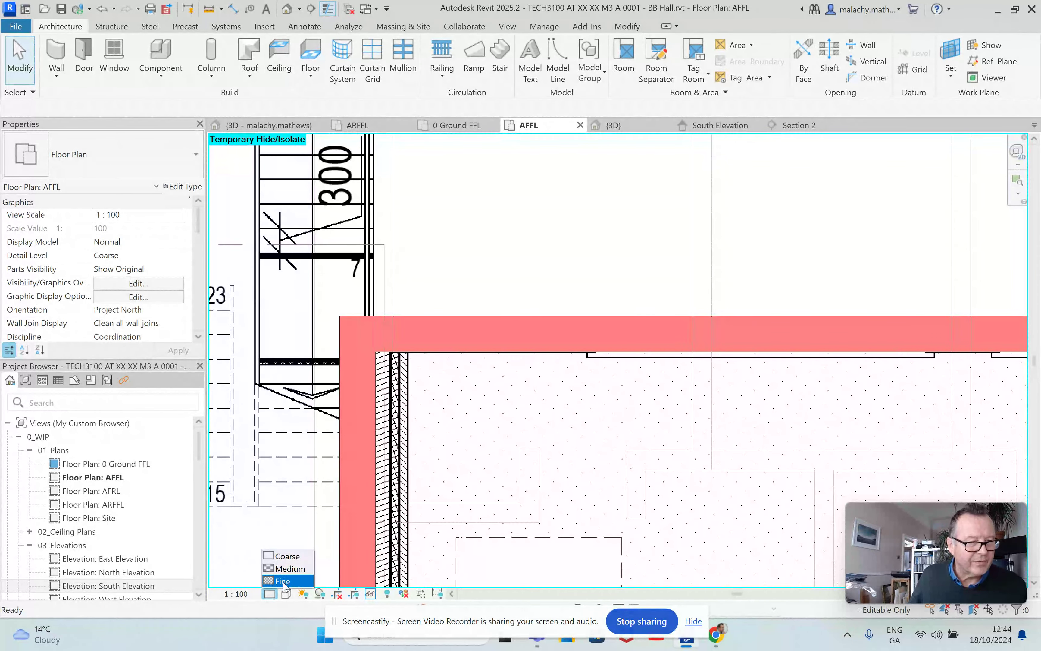
pyautogui.click(283, 581)
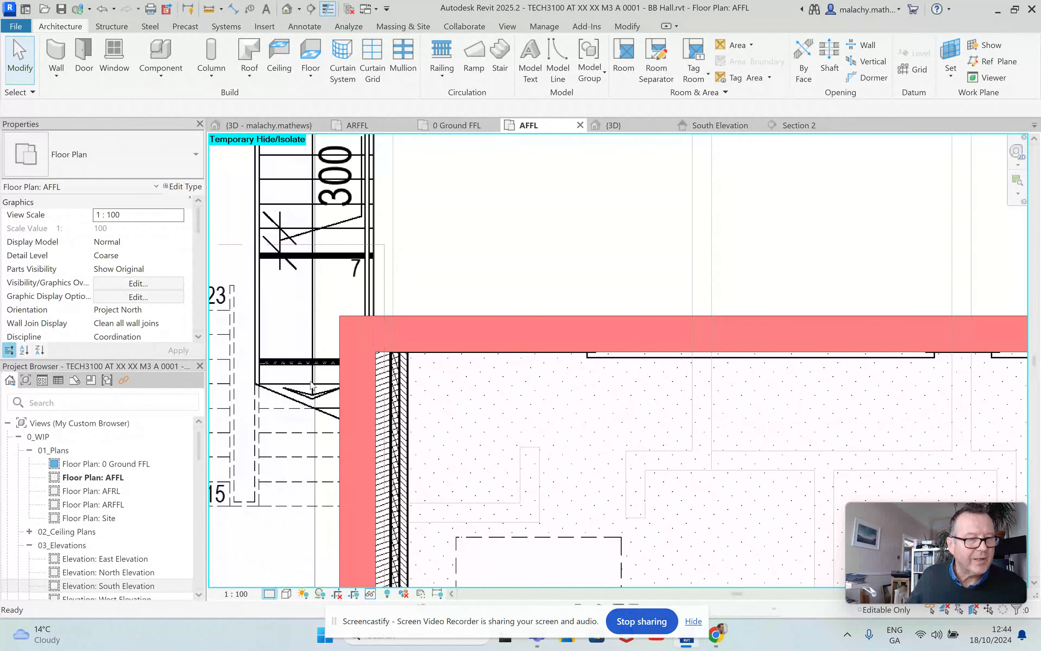
# Align the AFFL wall to its reference line, then pan along the wall toward the stairs
pyautogui.click(627, 26)
pyautogui.click(287, 49)
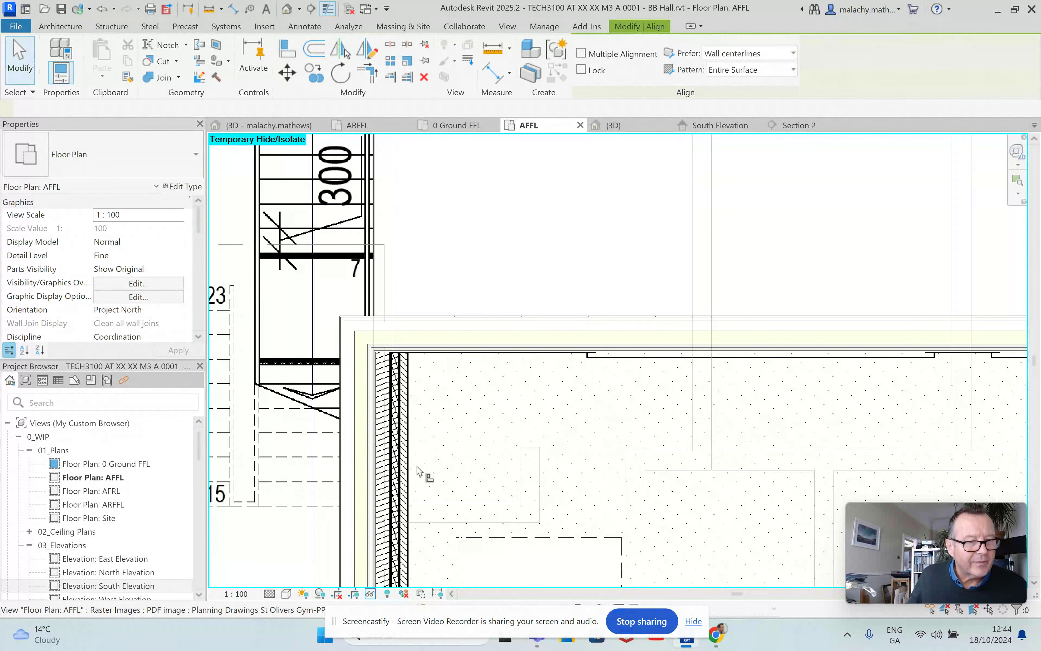
pyautogui.scroll(3, 416, 459)
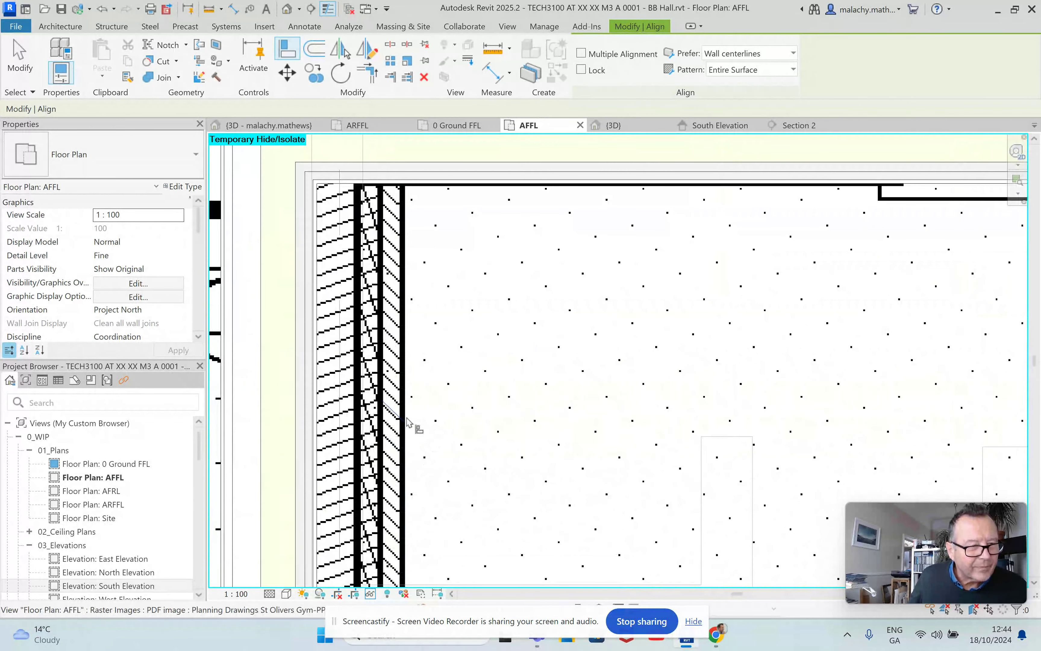
pyautogui.scroll(3, 407, 416)
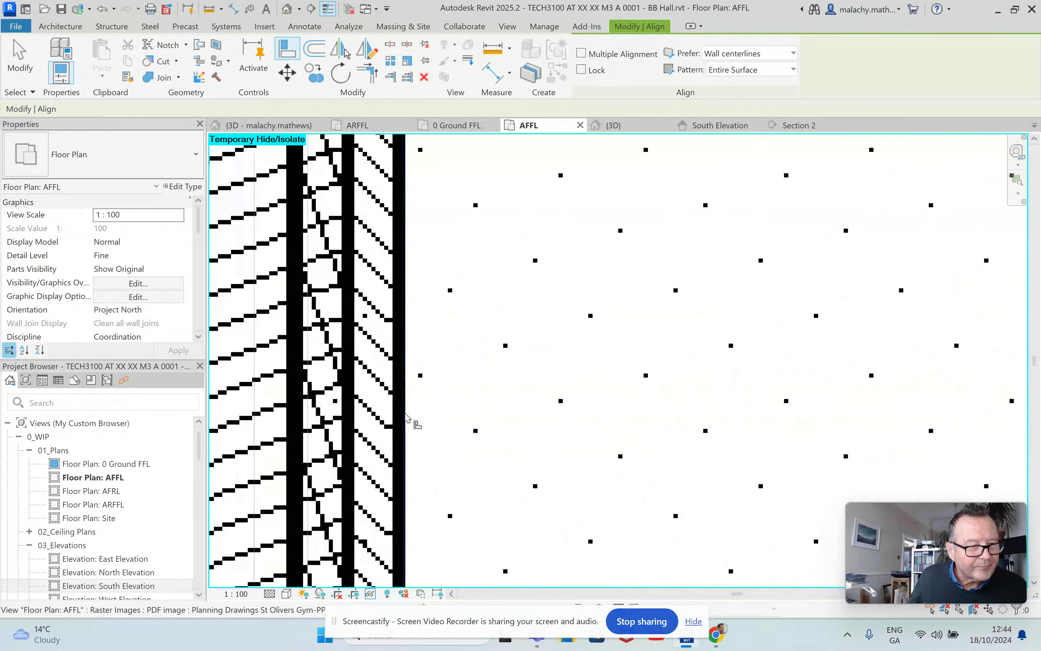
pyautogui.scroll(-5, 434, 430)
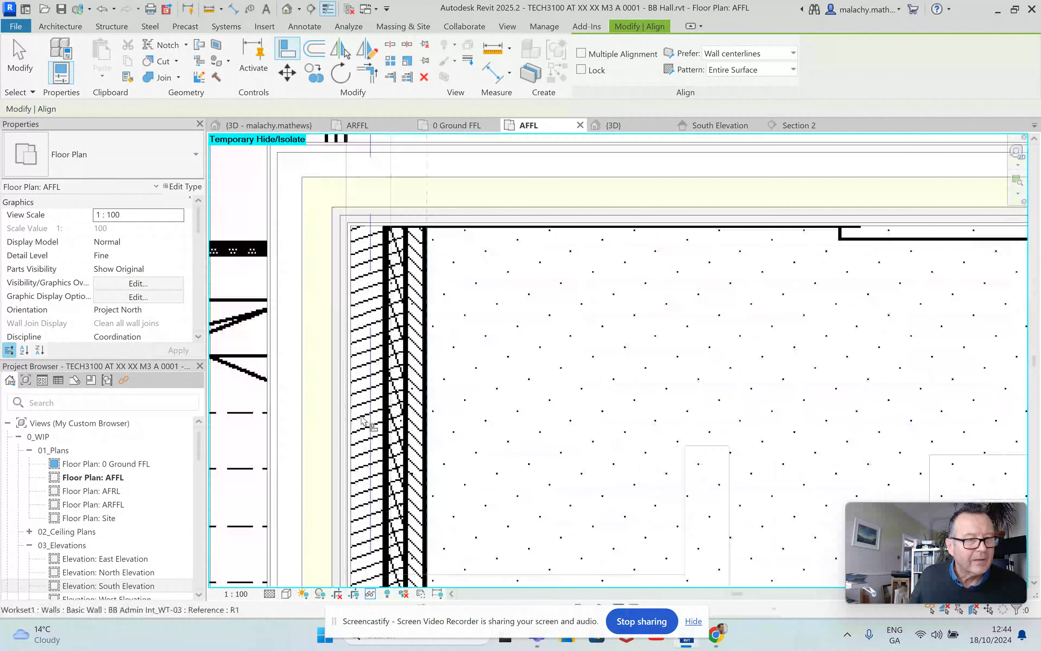
pyautogui.click(430, 421)
pyautogui.scroll(-3, 456, 416)
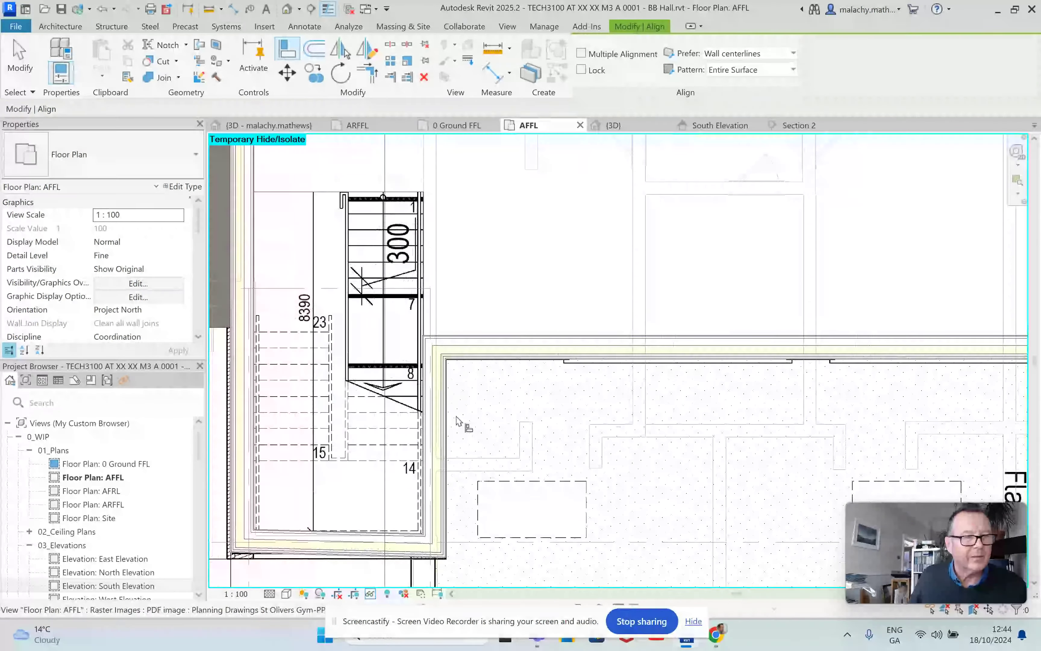
pyautogui.moveTo(516, 418); pyautogui.dragTo(224, 375, button='middle')
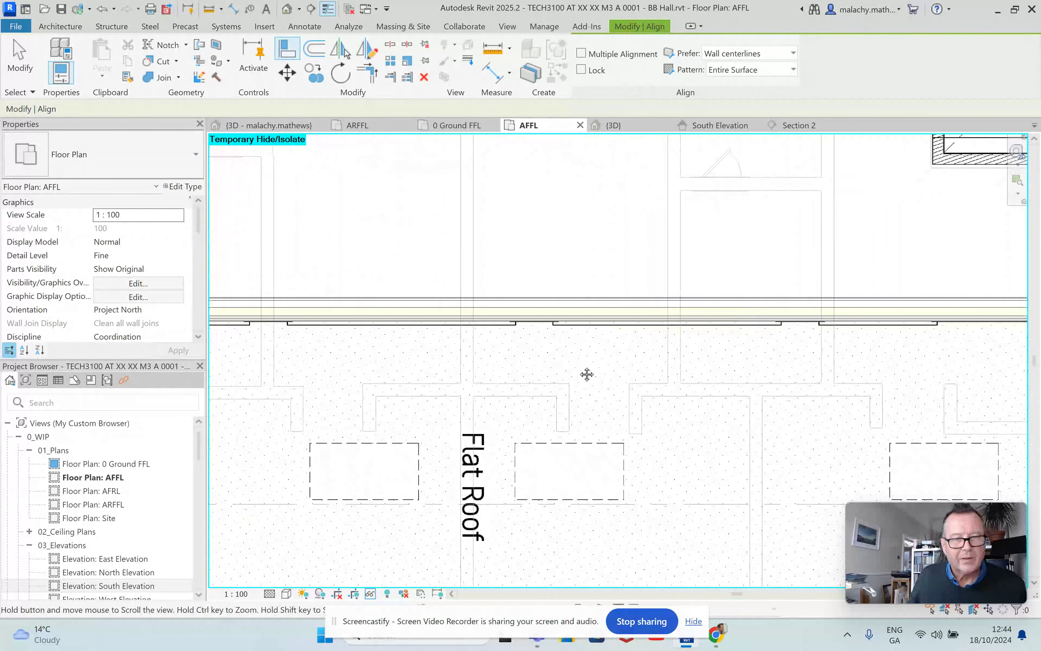
pyautogui.moveTo(586, 372); pyautogui.dragTo(400, 375, button='middle')
pyautogui.moveTo(776, 381); pyautogui.dragTo(737, 380, button='middle')
pyautogui.scroll(-3, 737, 381)
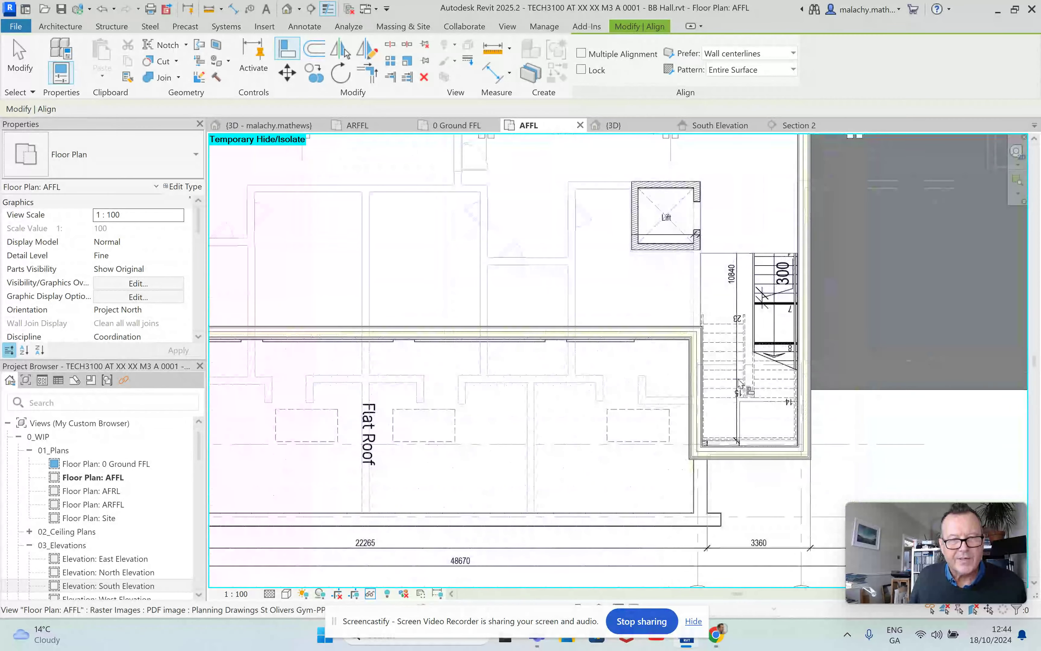
pyautogui.scroll(-3, 710, 345)
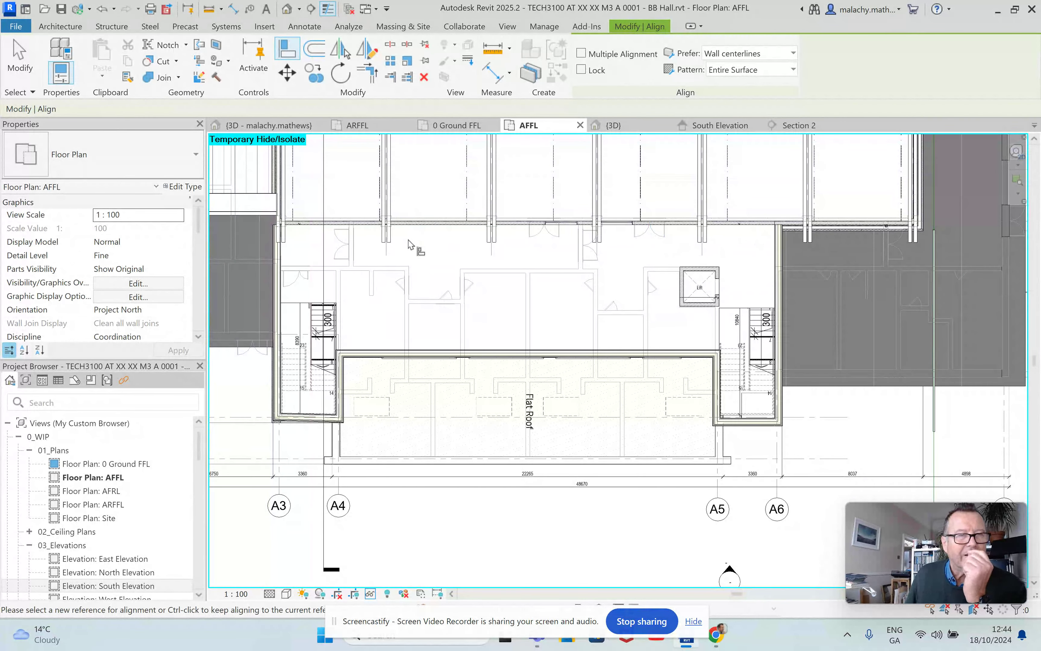
# Review the roofs in Section 2, end the Align tool, and switch to the ARFFL plan
pyautogui.click(800, 125)
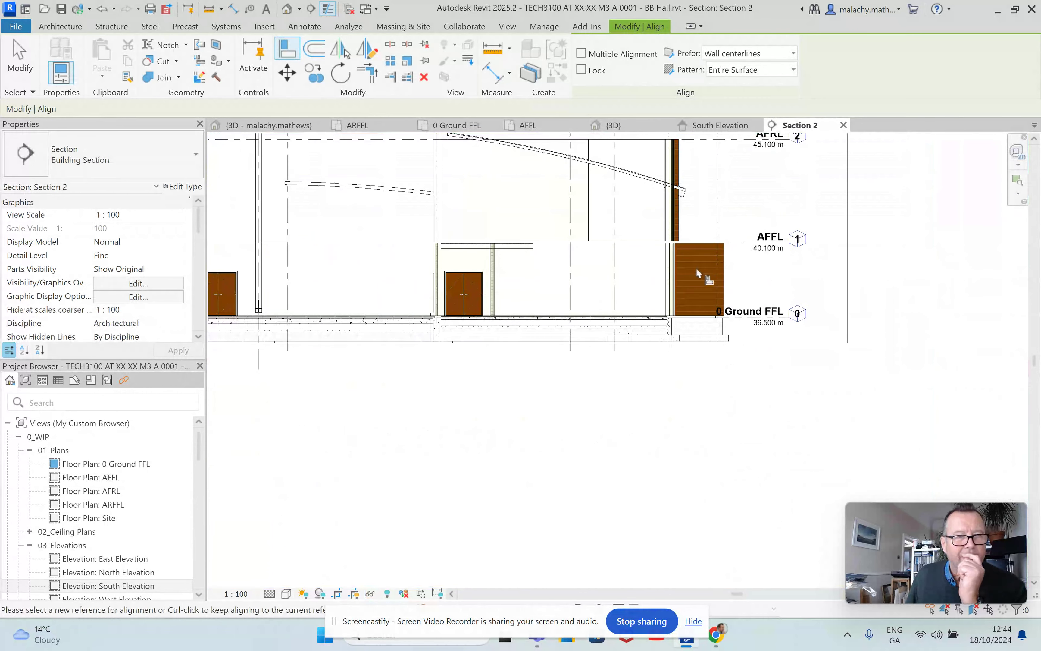
pyautogui.scroll(-3, 697, 270)
pyautogui.scroll(1, 555, 228)
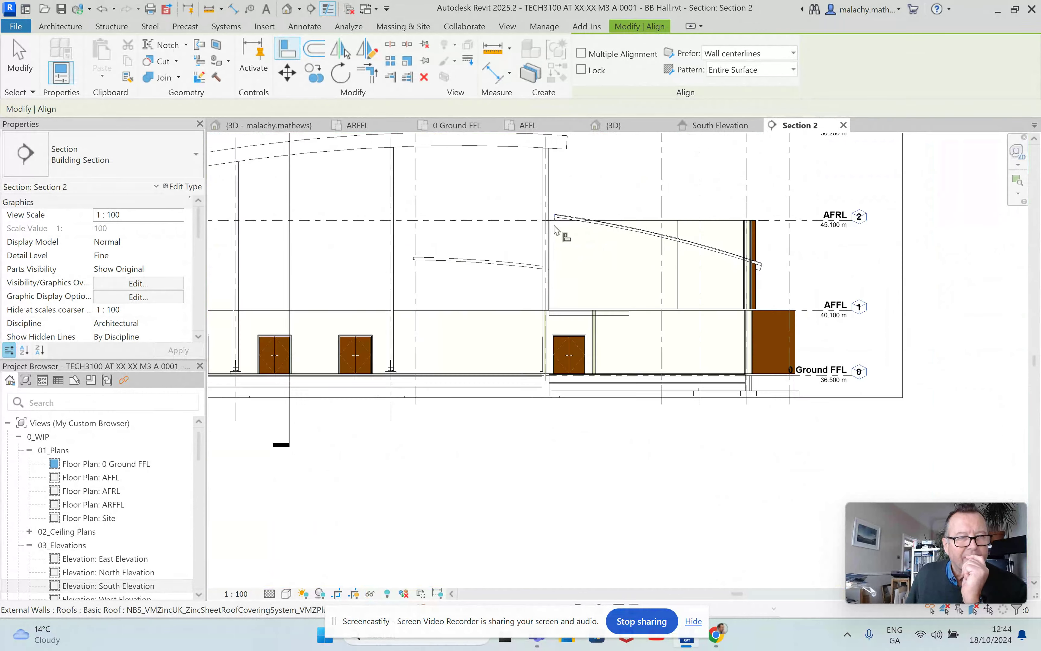
pyautogui.scroll(3, 555, 229)
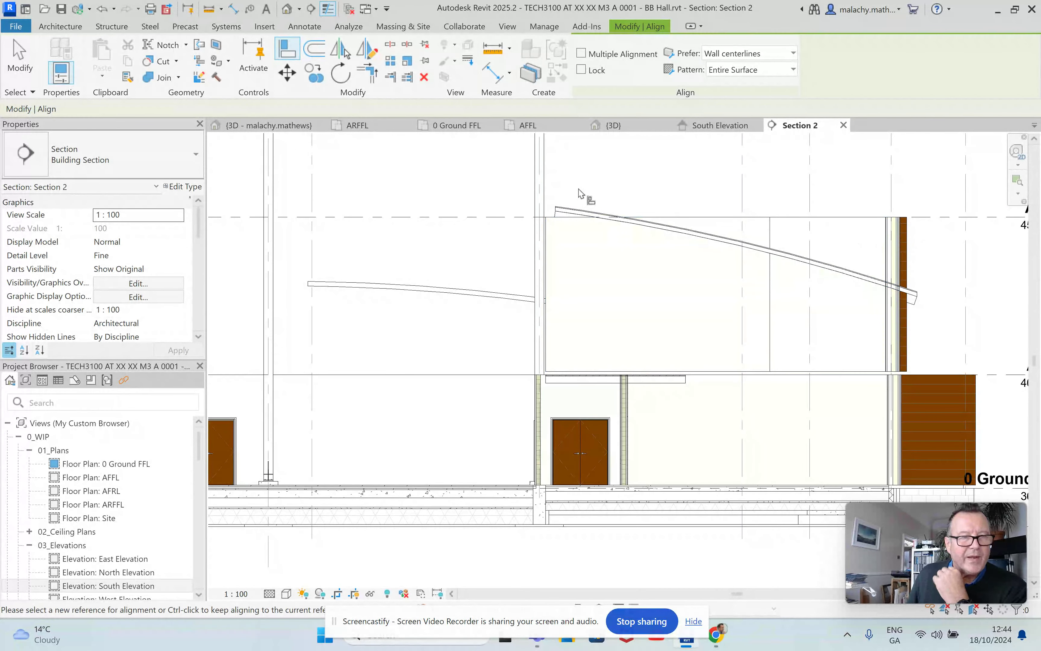
pyautogui.scroll(-3, 581, 198)
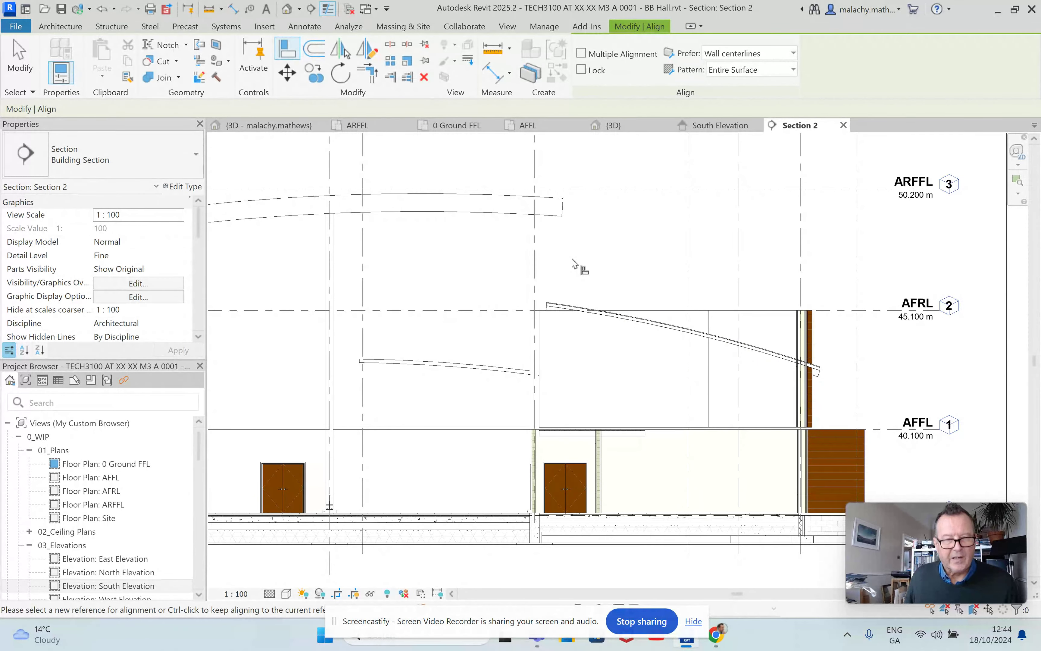
pyautogui.press('Escape')
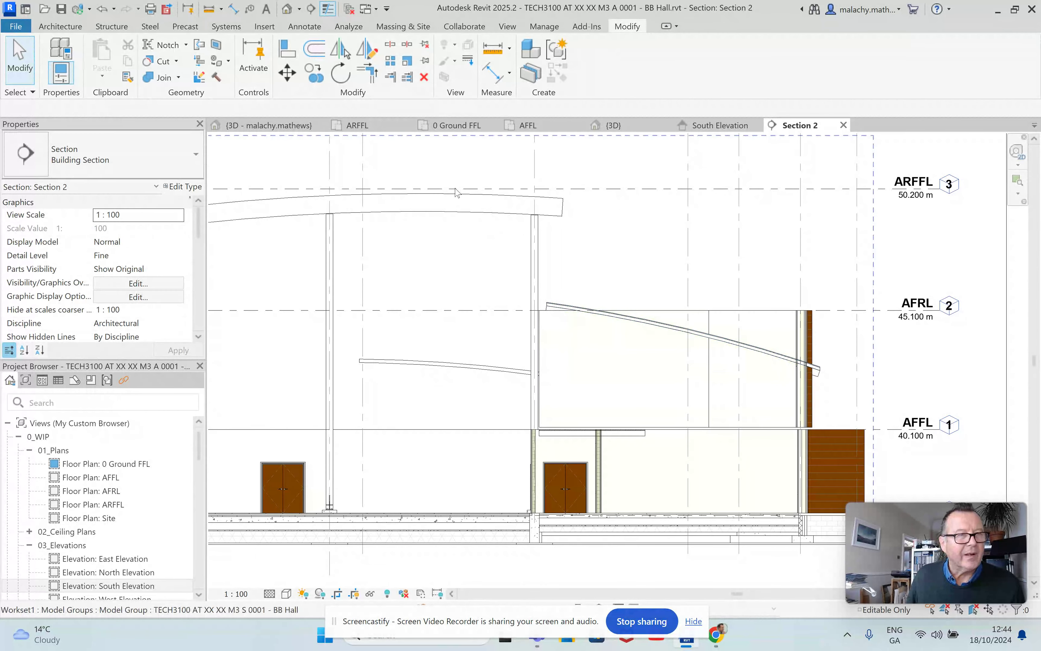
pyautogui.click(377, 127)
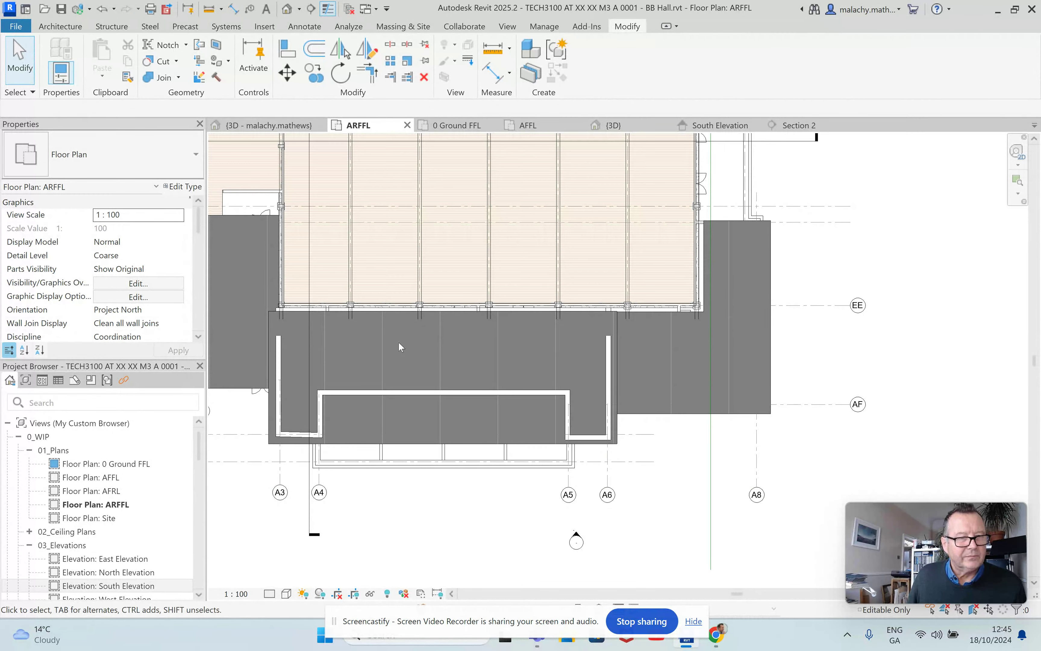
# Draw a 29700-long BB Hall Ext_WT-01 architectural wall along the beam line on ARFFL
pyautogui.click(55, 27)
pyautogui.click(56, 79)
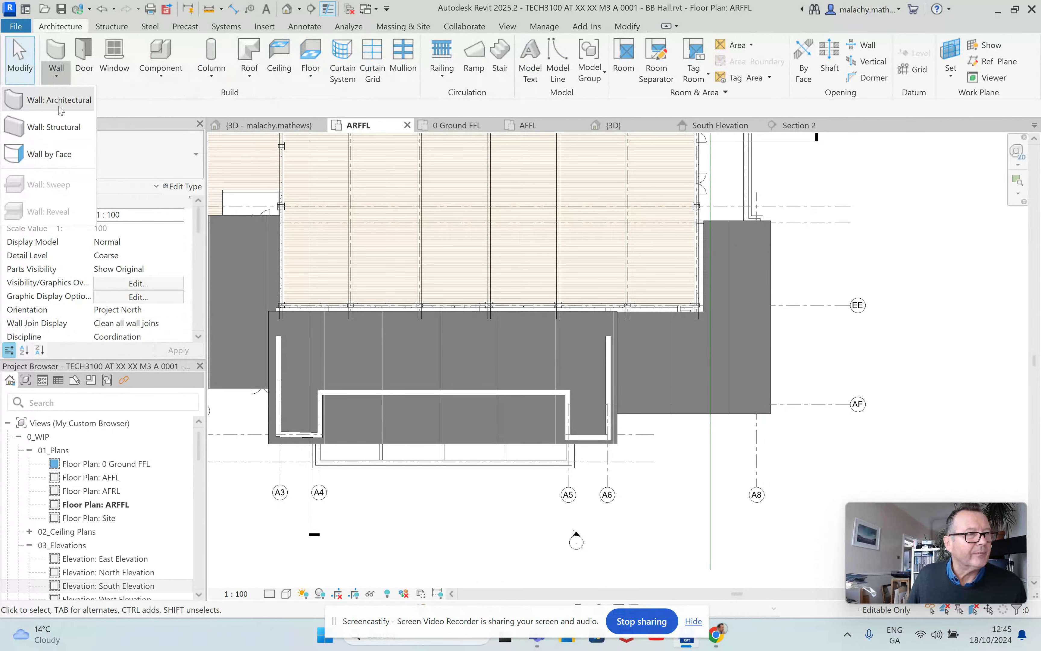
pyautogui.click(60, 99)
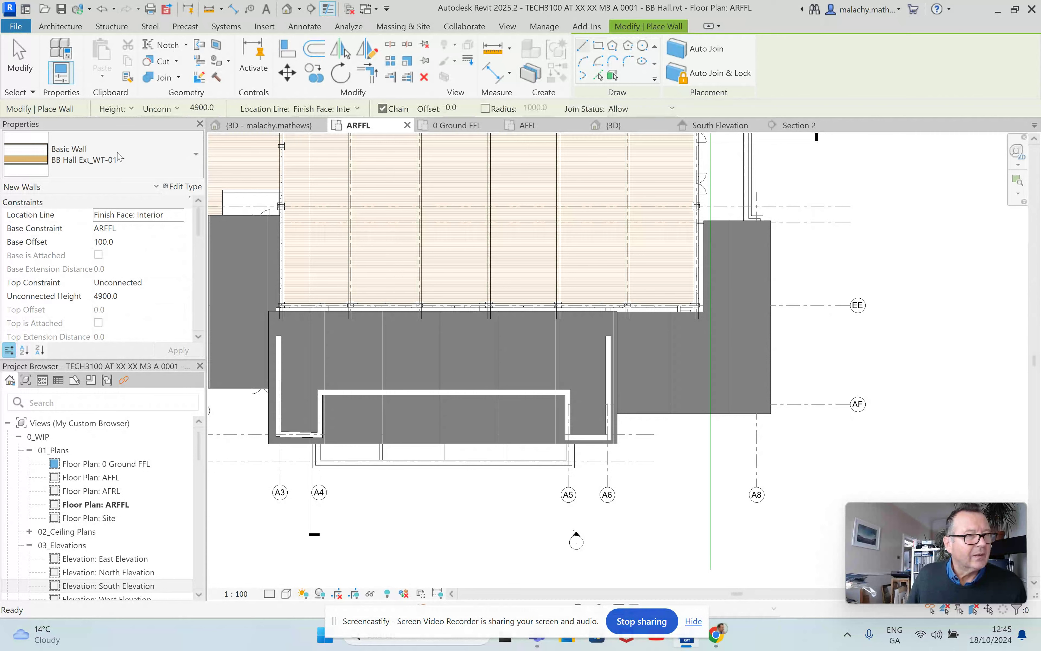
pyautogui.scroll(3, 555, 304)
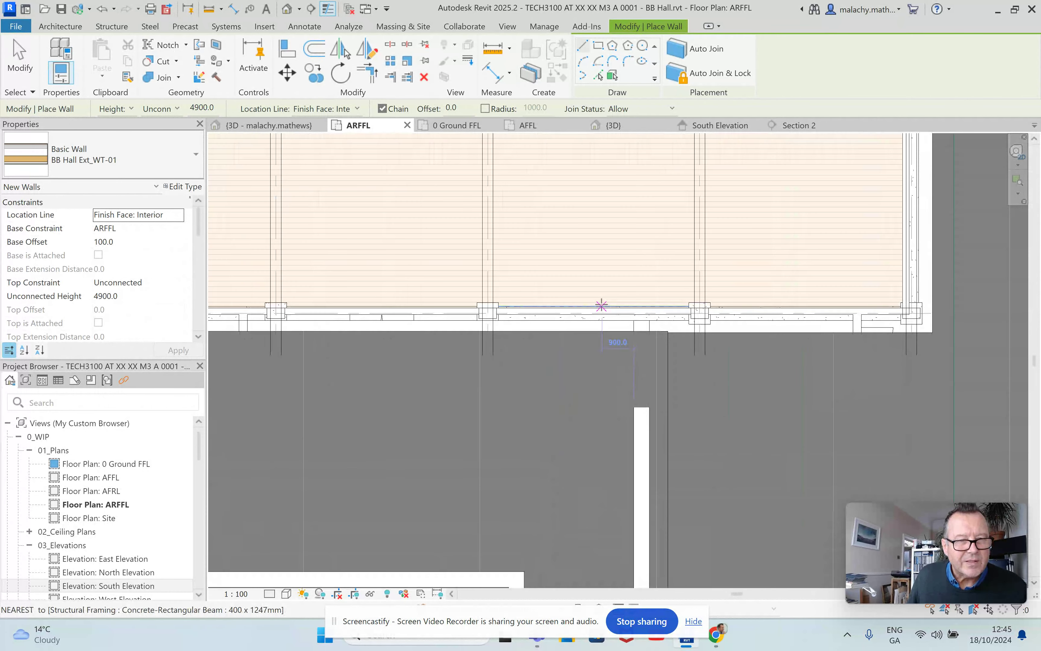
pyautogui.scroll(5, 603, 306)
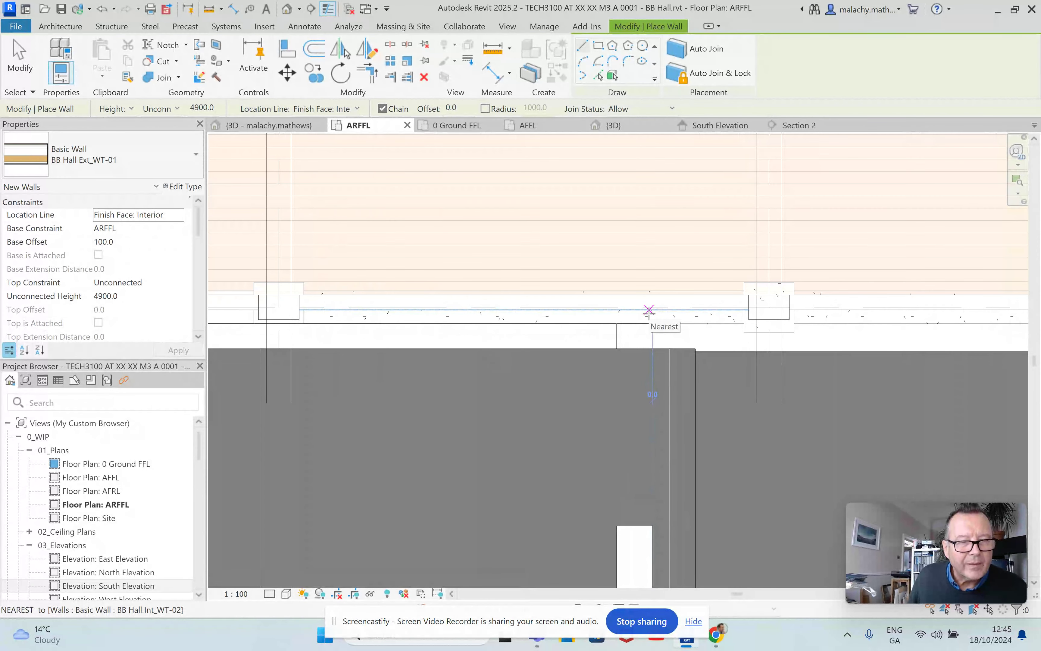
pyautogui.click(702, 297)
pyautogui.scroll(-3, 701, 301)
pyautogui.scroll(-2, 672, 308)
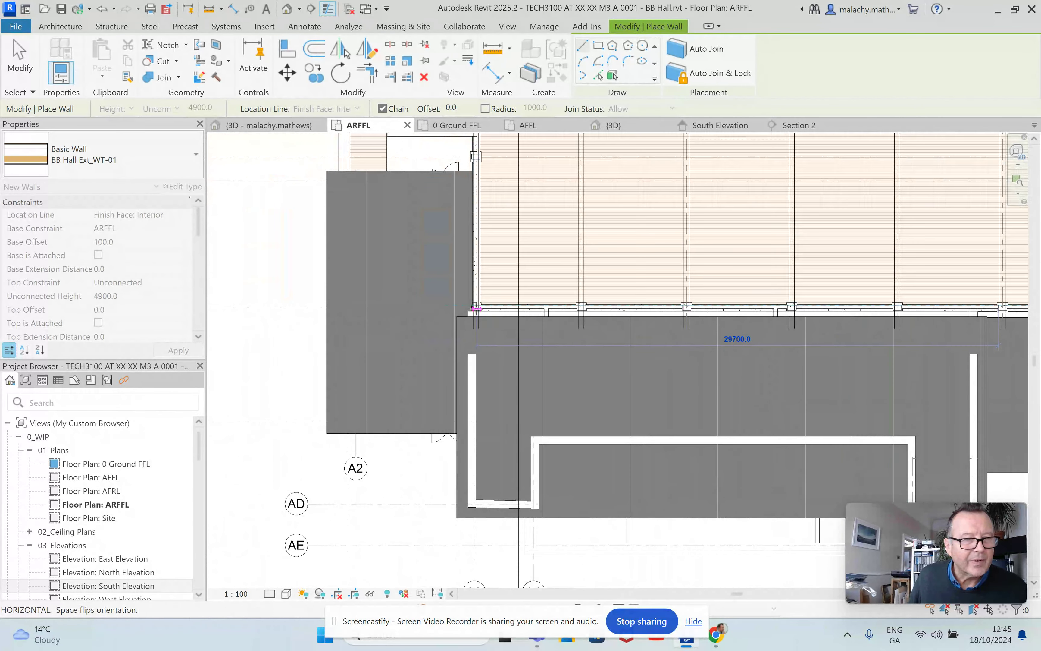
pyautogui.click(476, 308)
pyautogui.press('Escape')
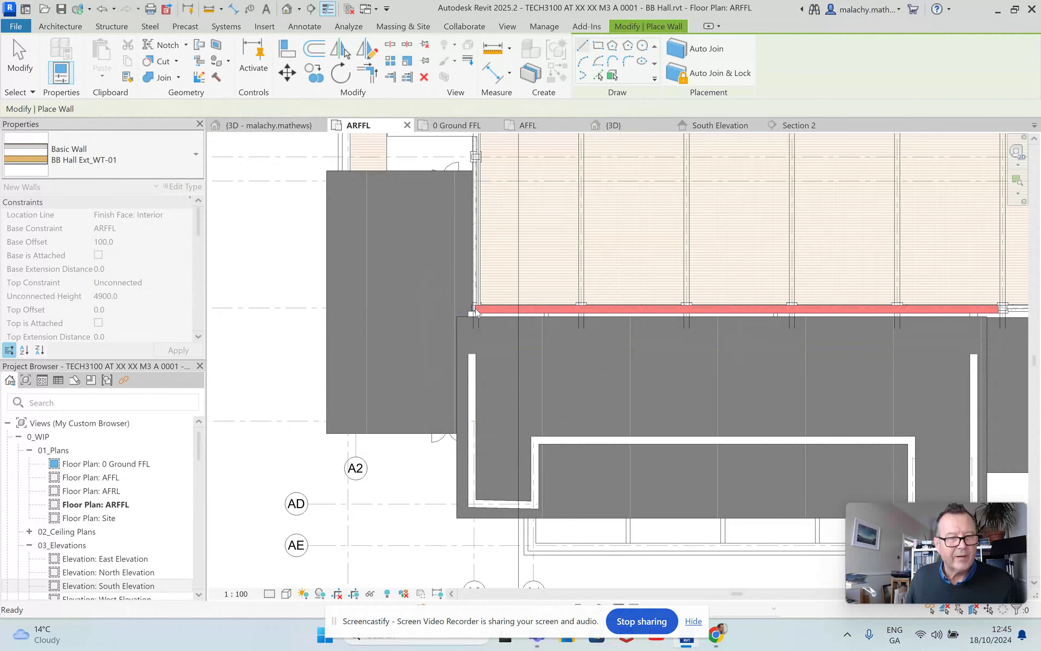
# In Section 2, stretch the new wall at grid EE to span from AFRL to ARFFL
pyautogui.press('Escape')
pyautogui.click(797, 126)
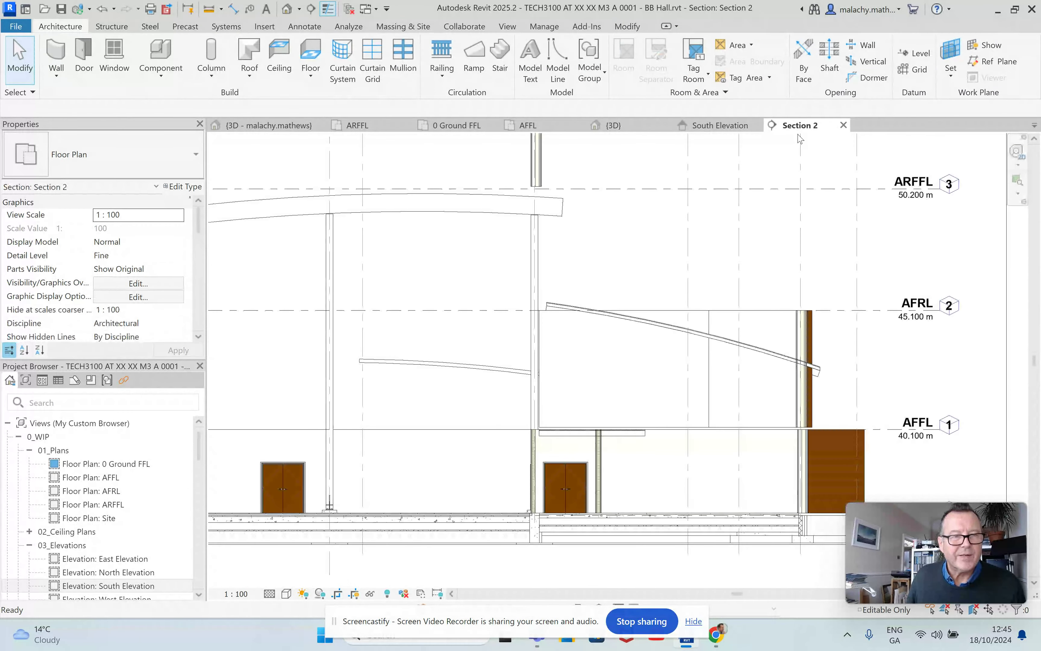
pyautogui.scroll(-4, 684, 337)
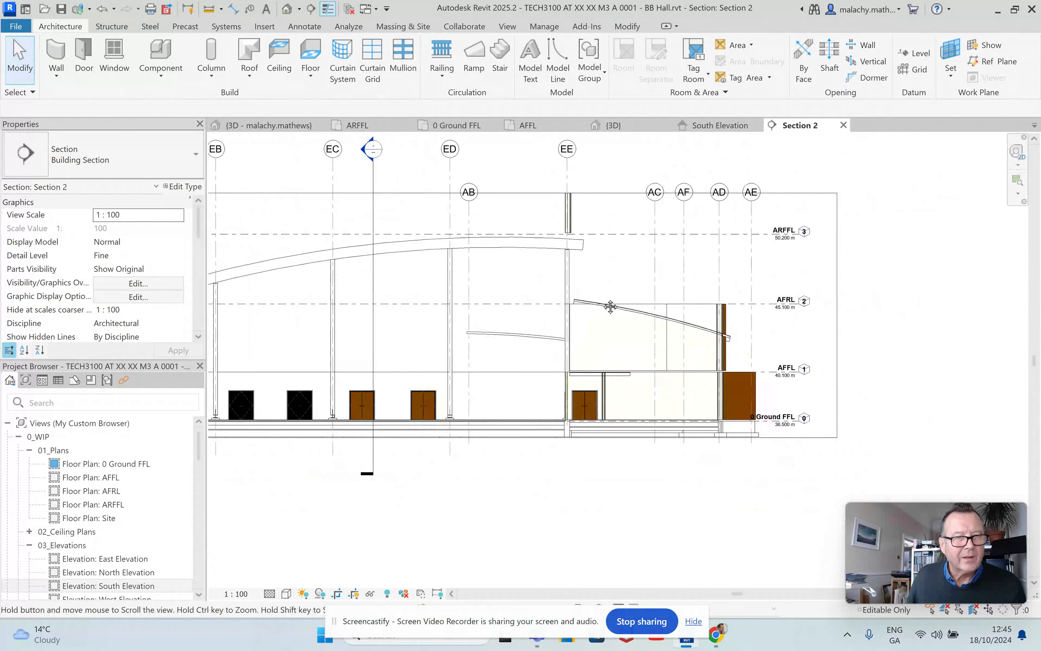
pyautogui.click(569, 259)
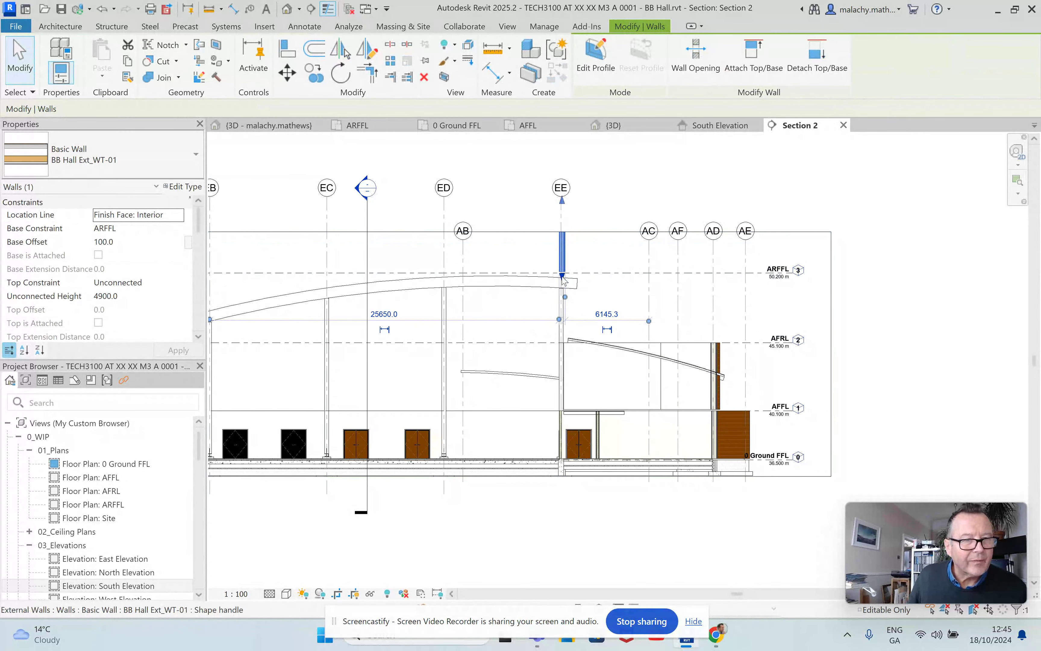
pyautogui.moveTo(562, 277); pyautogui.dragTo(563, 343)
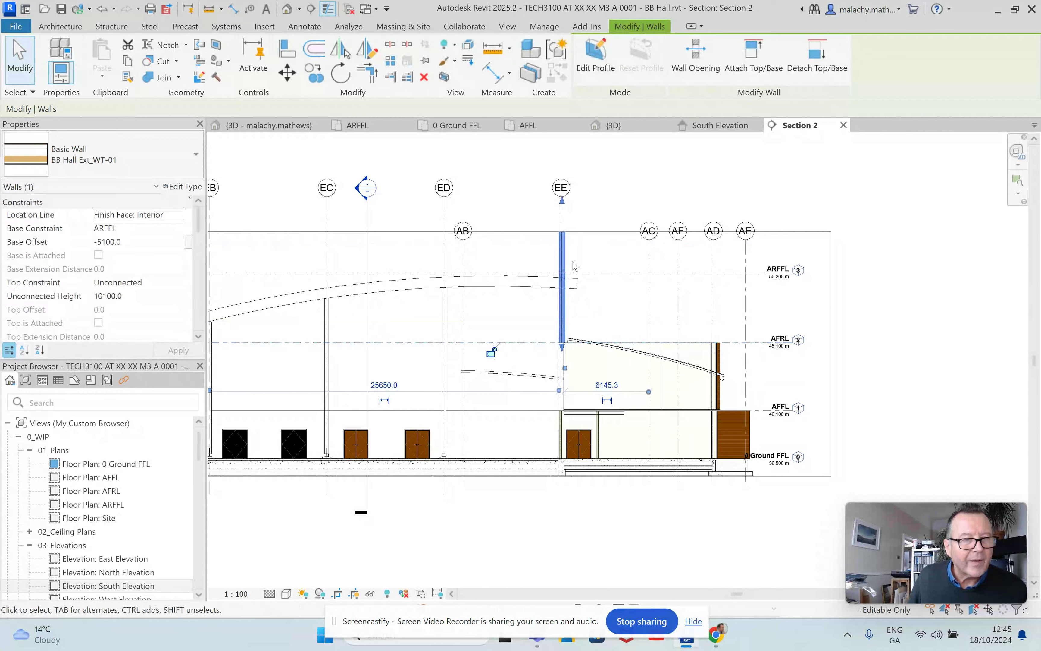
pyautogui.moveTo(562, 202); pyautogui.dragTo(558, 272)
pyautogui.press('Escape')
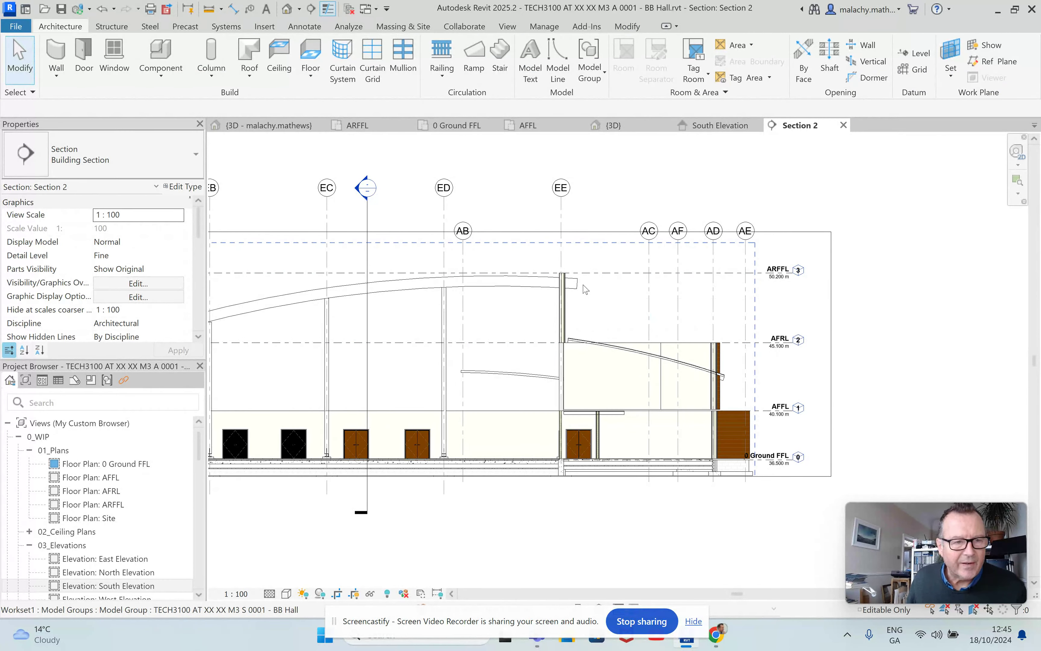
# Select the ground-floor BB Hall Int_WT-02 interior wall beside the door in Section 2
pyautogui.scroll(2, 582, 288)
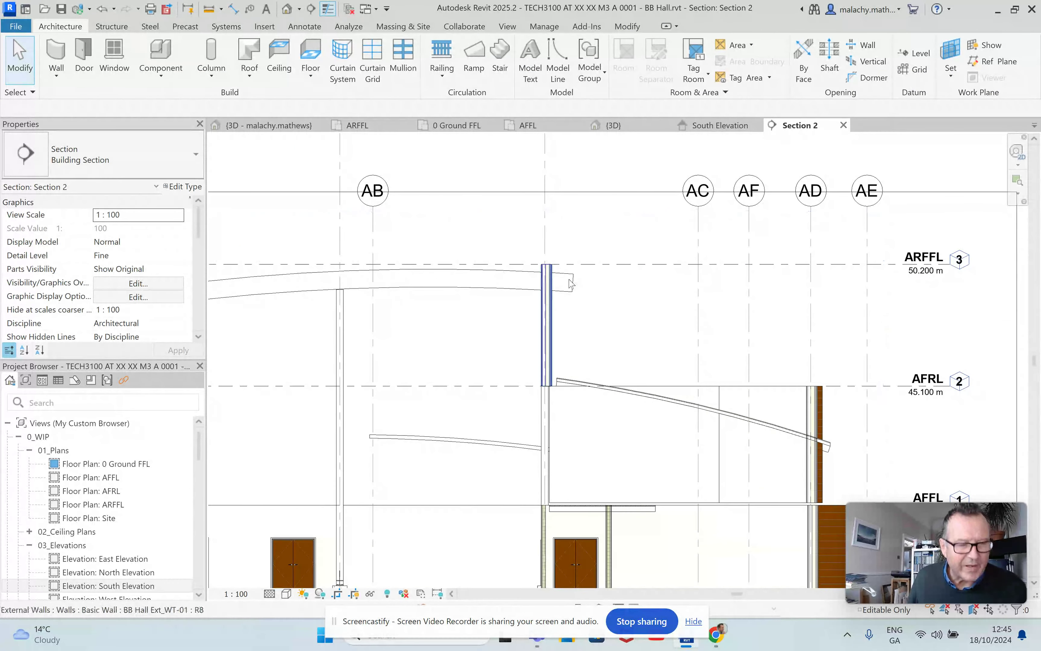
pyautogui.scroll(-1, 589, 288)
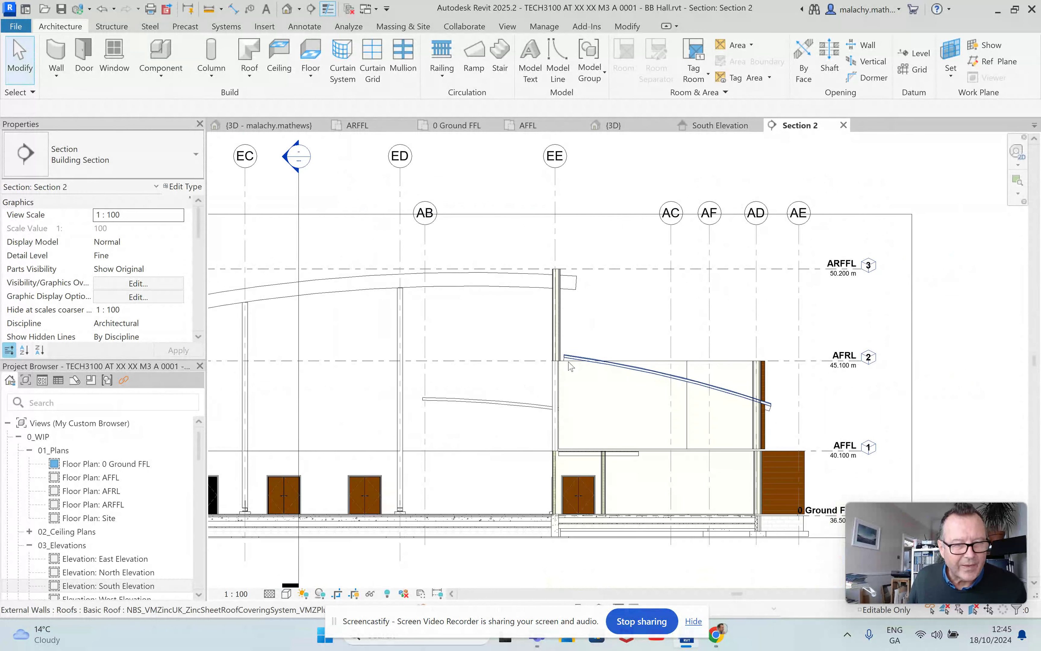
pyautogui.scroll(5, 568, 364)
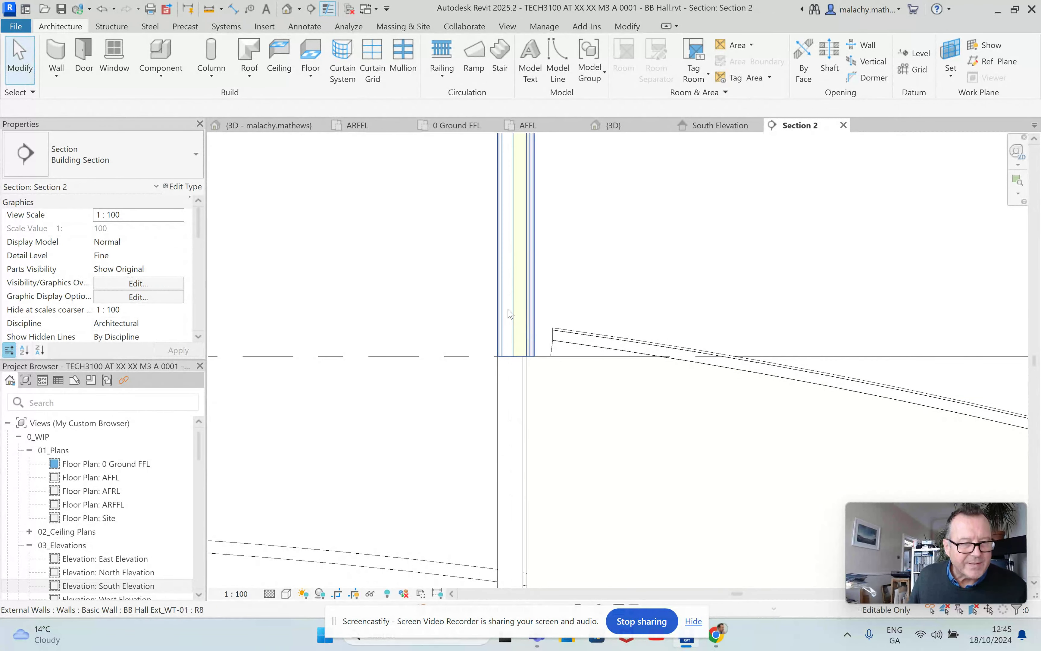
pyautogui.scroll(-3, 509, 313)
pyautogui.moveTo(468, 483); pyautogui.dragTo(433, 353, button='middle')
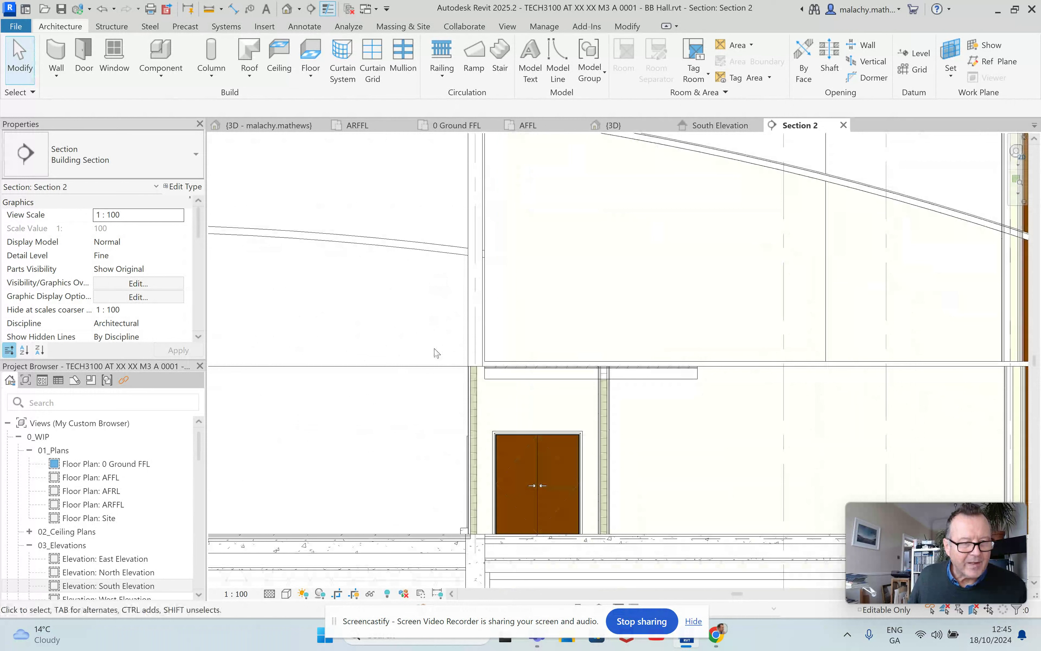
pyautogui.click(476, 395)
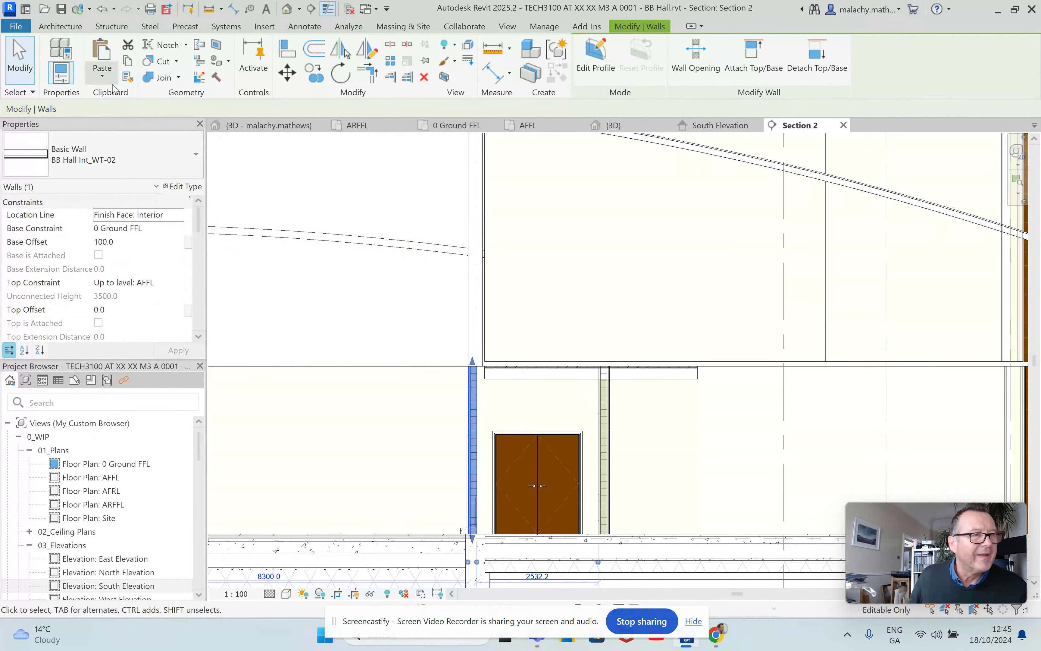
# Paste the copied interior wall aligned to the AFFL level
pyautogui.click(101, 75)
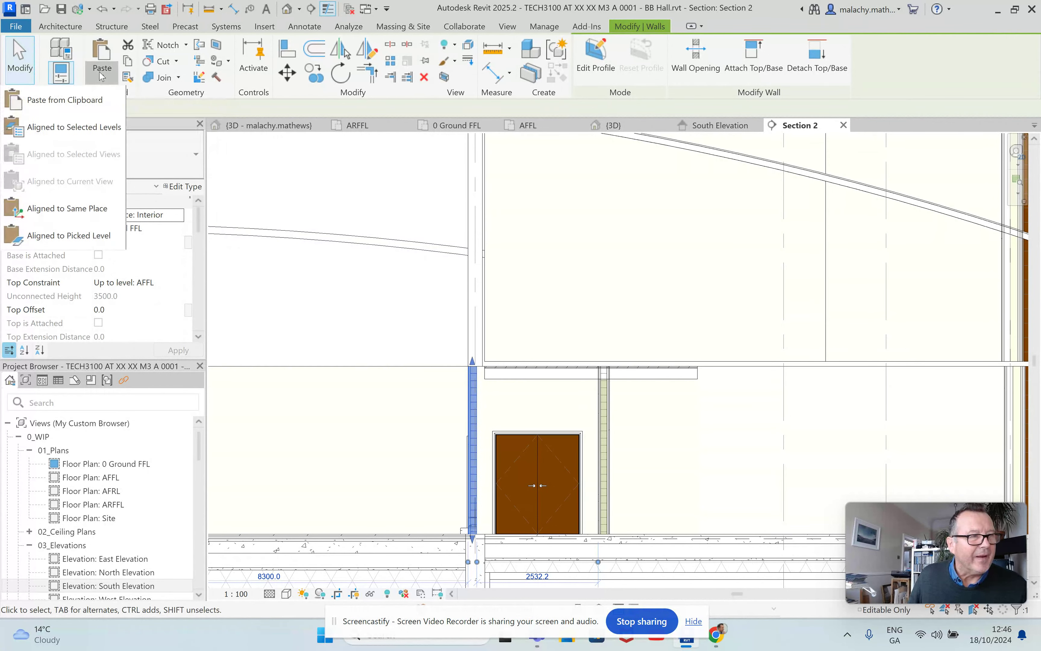
pyautogui.click(96, 129)
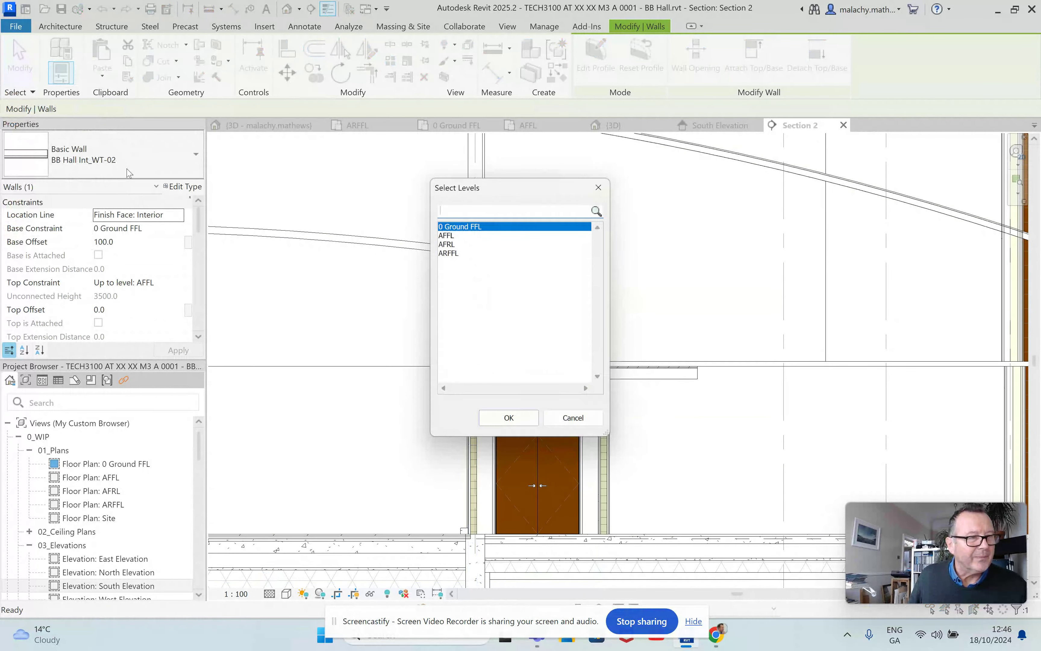
pyautogui.click(448, 237)
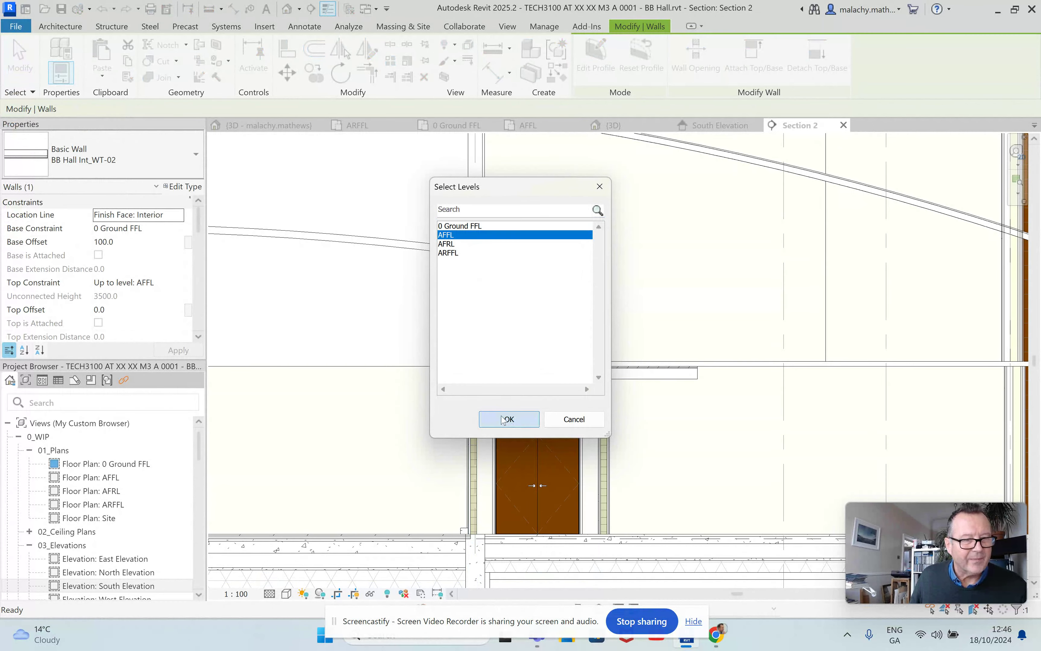
pyautogui.click(508, 418)
# Stretch the pasted wall from AFFL (0.0 base offset) up to AFRL, 5000.0 high
pyautogui.scroll(-1, 330, 287)
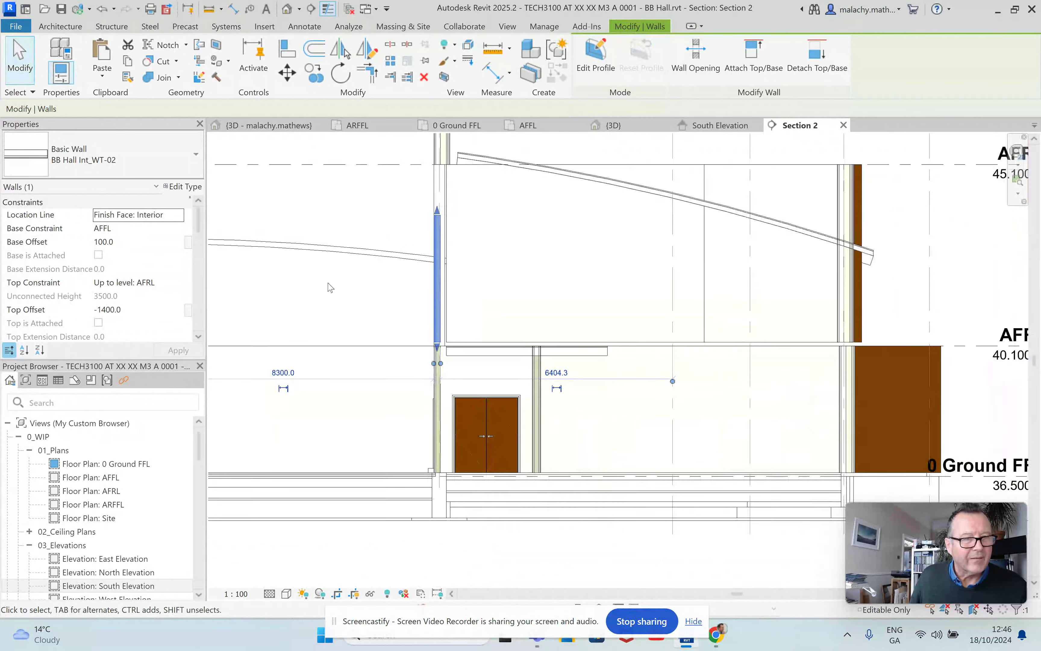
pyautogui.scroll(-1, 330, 288)
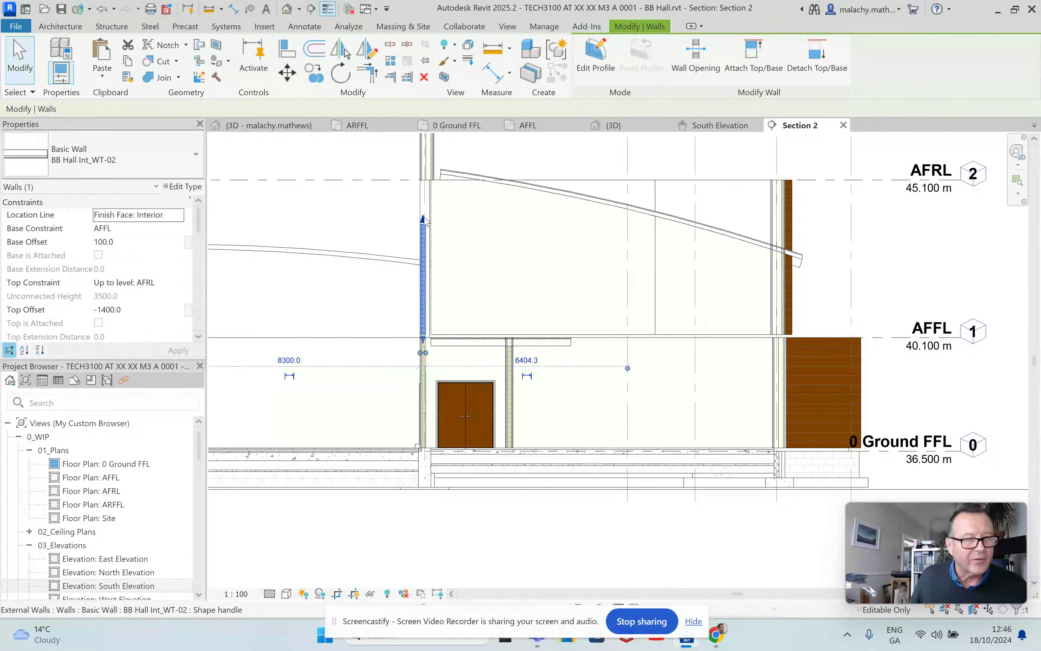
pyautogui.moveTo(425, 194); pyautogui.dragTo(424, 181)
pyautogui.scroll(3, 424, 337)
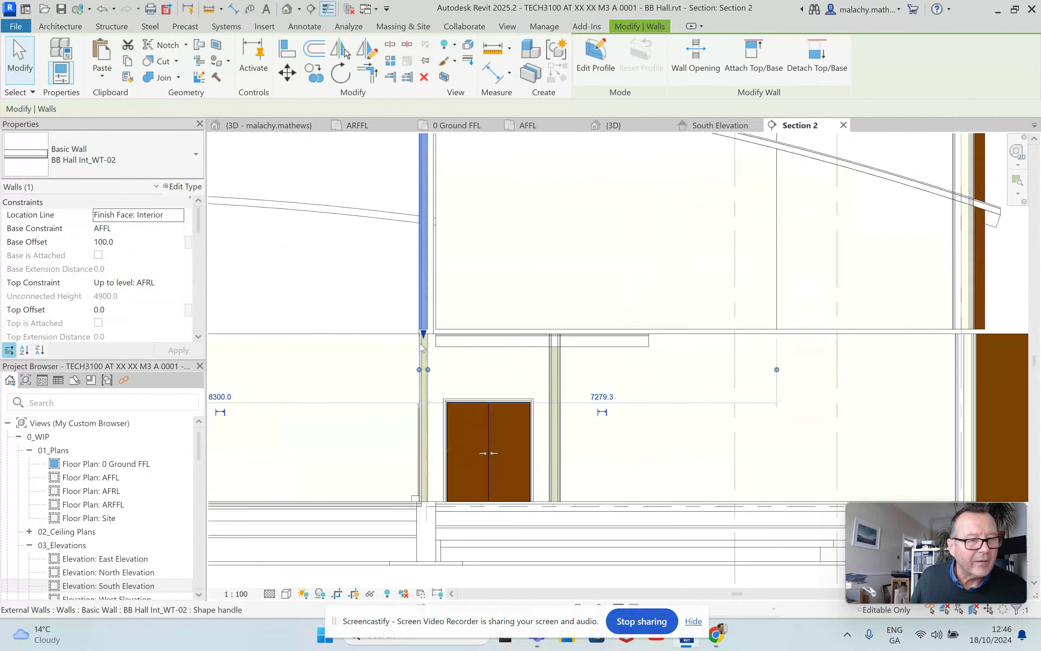
pyautogui.moveTo(425, 323); pyautogui.dragTo(425, 328)
pyautogui.scroll(-2, 343, 296)
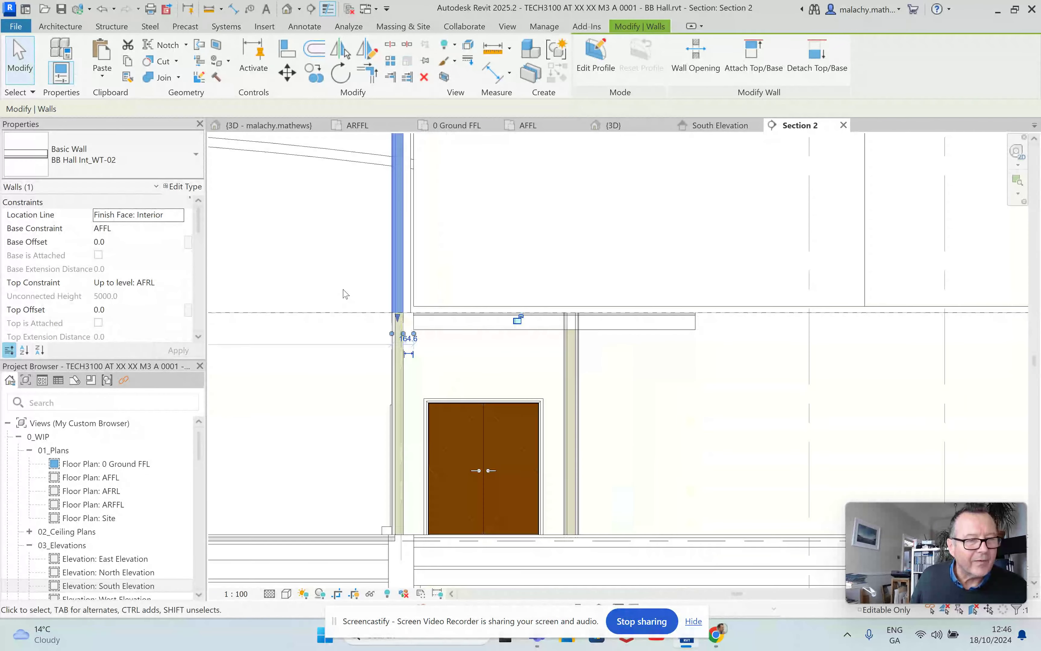
pyautogui.scroll(-2, 331, 280)
pyautogui.click(332, 305)
pyautogui.scroll(-2, 332, 308)
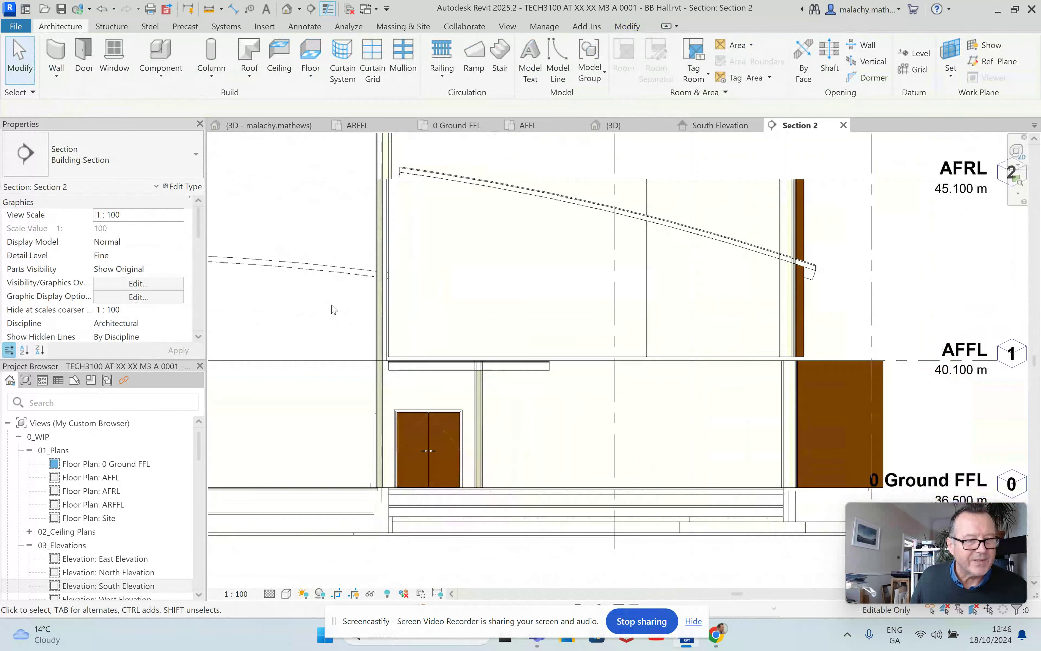
pyautogui.moveTo(320, 341); pyautogui.dragTo(326, 309, button='middle')
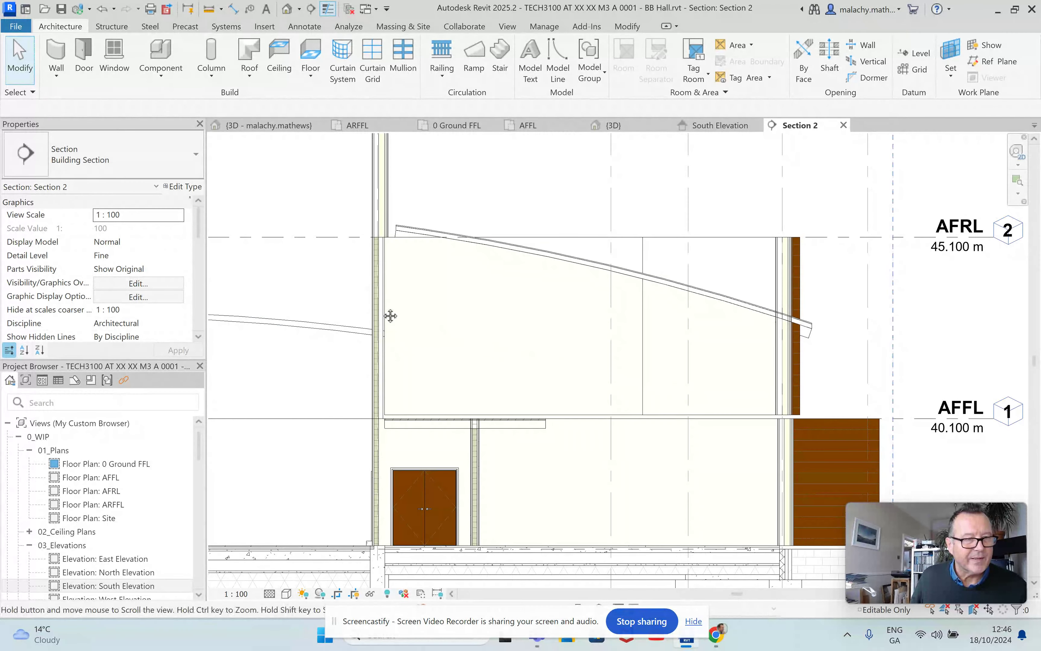
pyautogui.moveTo(332, 229); pyautogui.dragTo(332, 307, button='middle')
pyautogui.scroll(5, 396, 292)
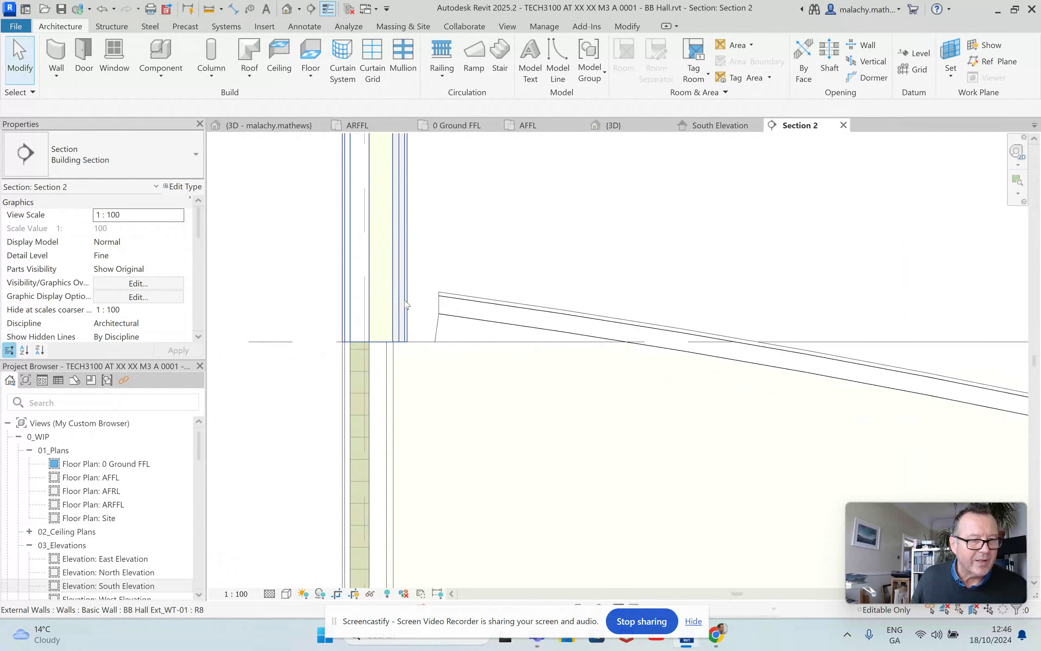
pyautogui.scroll(-4, 424, 390)
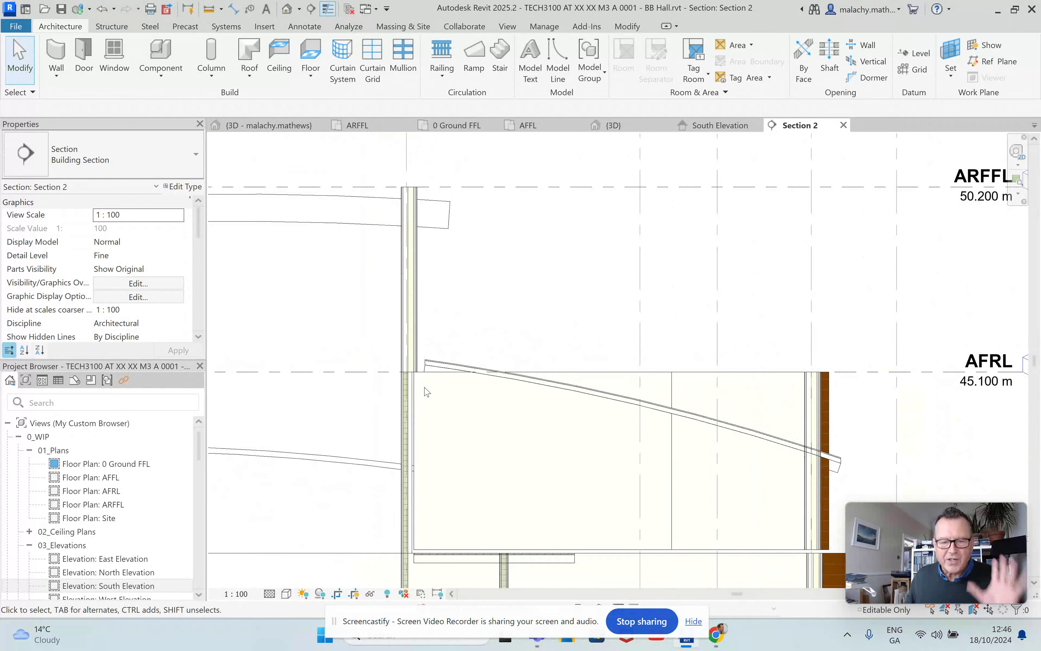
pyautogui.scroll(-3, 458, 382)
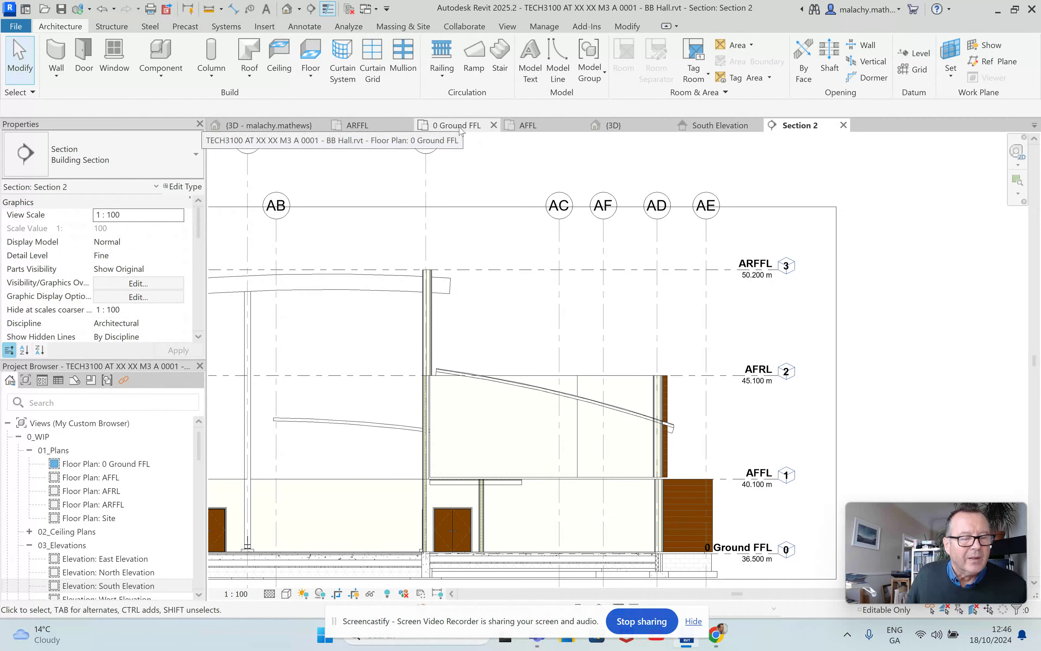
pyautogui.click(592, 379)
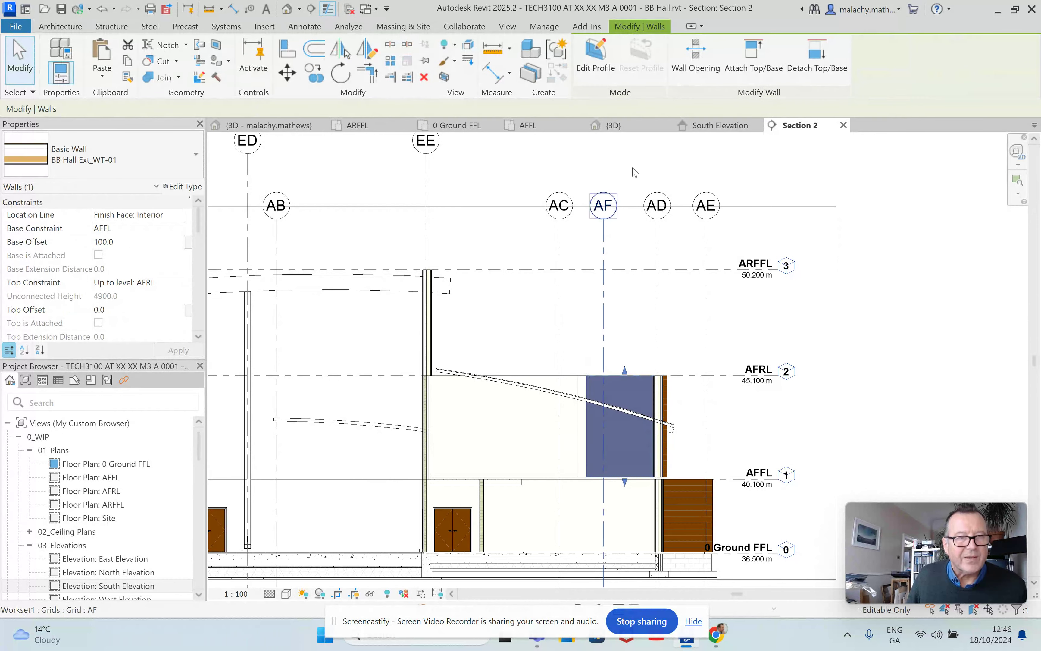
# Attach the selected wall's top to the sloped roof
pyautogui.click(753, 54)
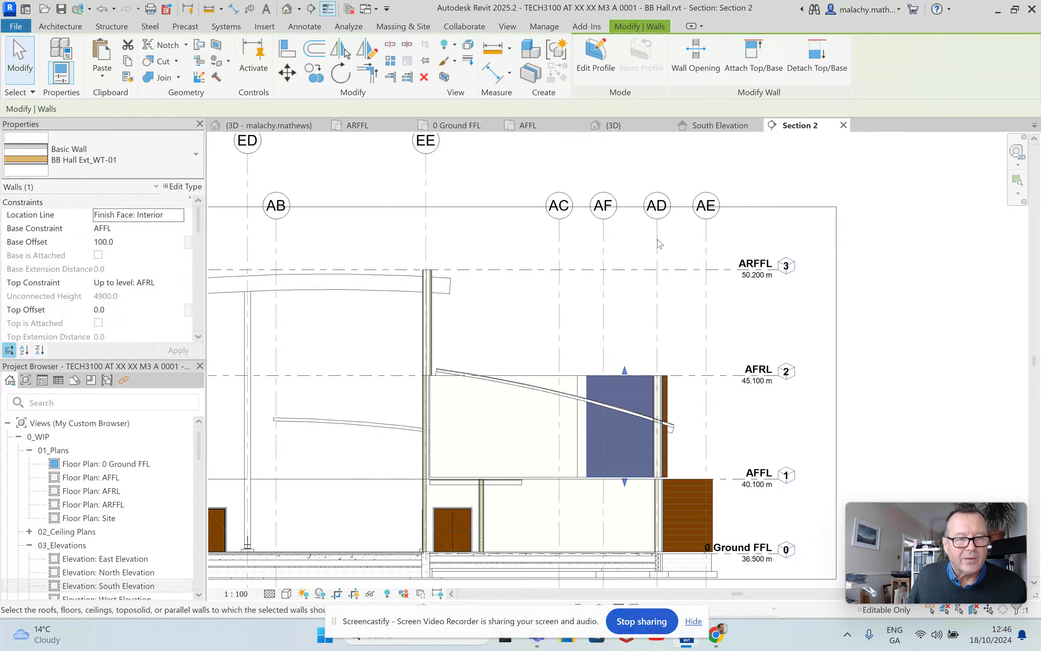
pyautogui.click(571, 403)
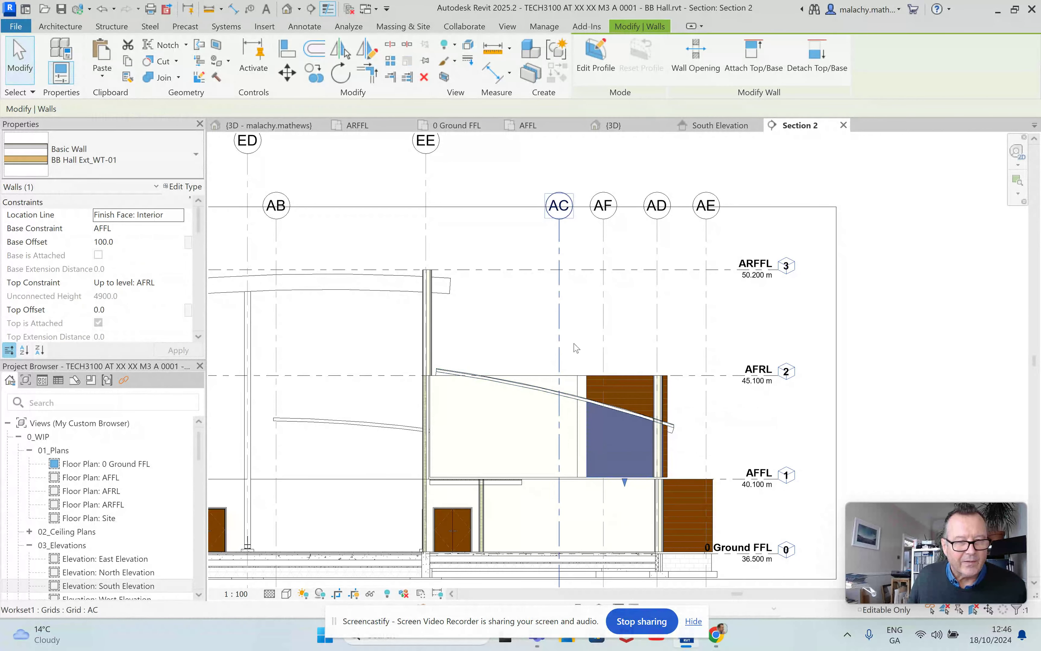
pyautogui.press('Escape')
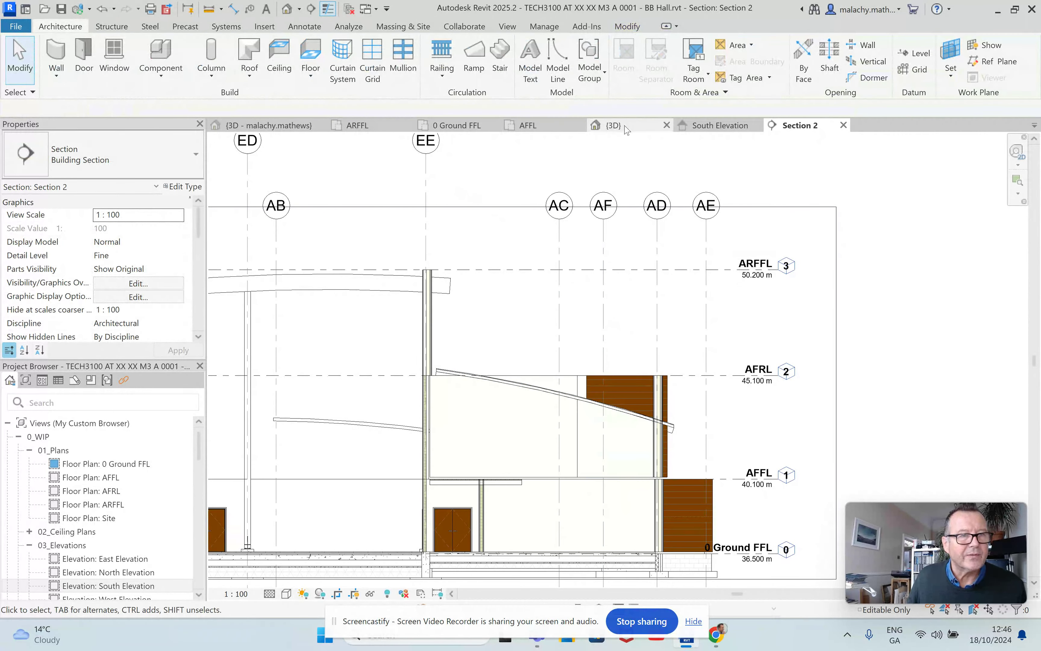
# In the 3D view, attach the tops of six BB Hall Ext_WT-01 upper walls to the roof
pyautogui.click(611, 126)
pyautogui.scroll(3, 376, 267)
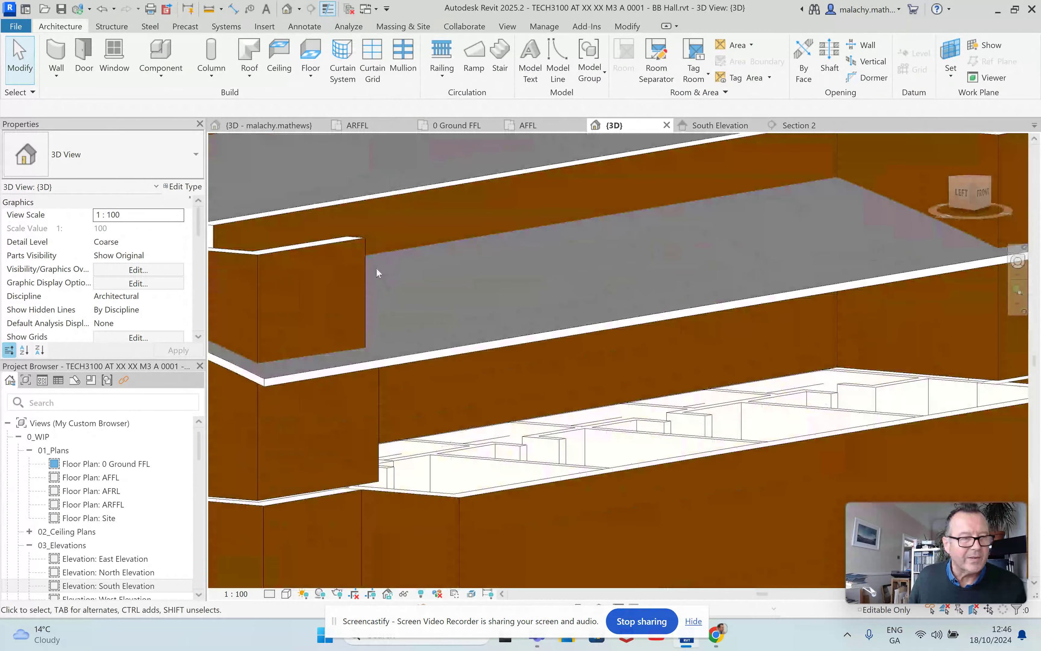
pyautogui.click(366, 200)
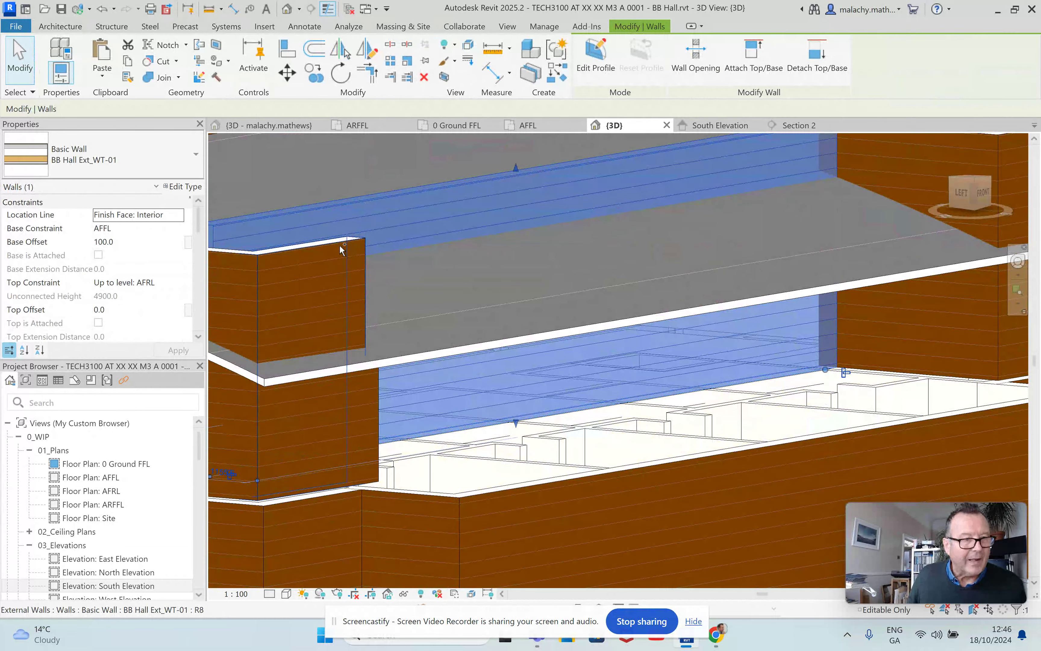
pyautogui.keyDown('ctrl'); pyautogui.click(244, 257); pyautogui.keyUp('ctrl')
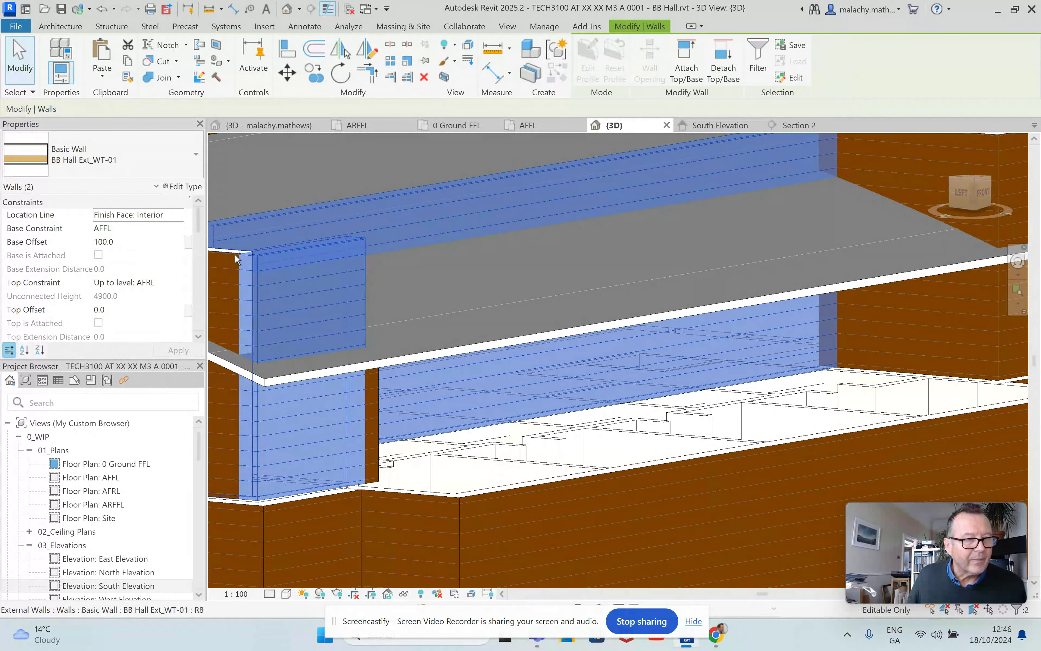
pyautogui.keyDown('ctrl'); pyautogui.click(235, 255); pyautogui.keyUp('ctrl')
pyautogui.scroll(-5, 392, 300)
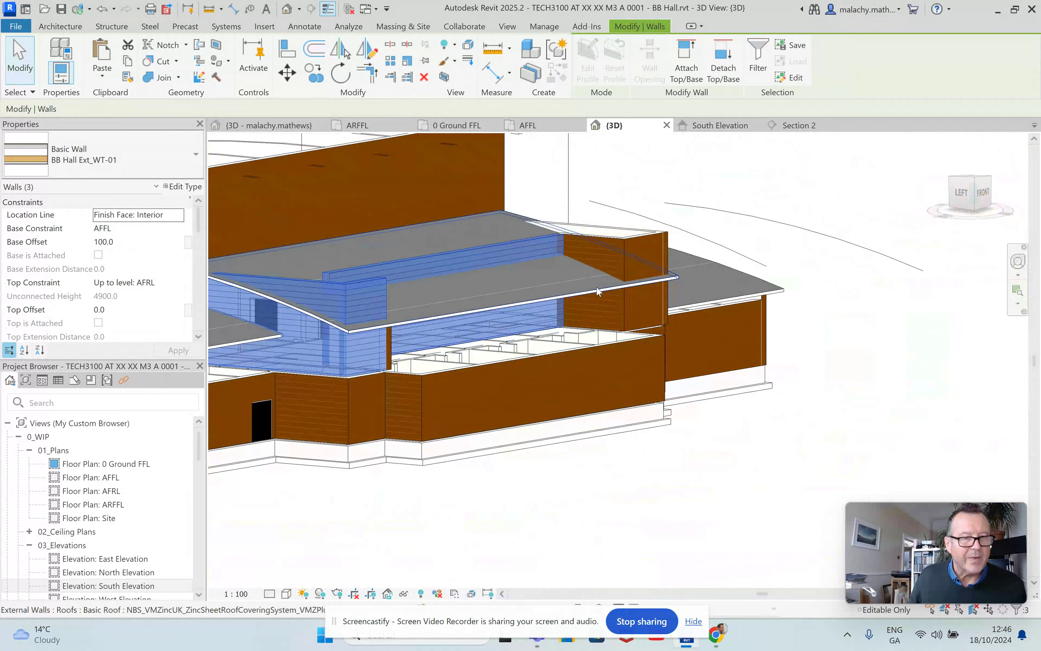
pyautogui.keyDown('ctrl'); pyautogui.click(606, 241); pyautogui.keyUp('ctrl')
pyautogui.keyDown('ctrl'); pyautogui.click(650, 241); pyautogui.keyUp('ctrl')
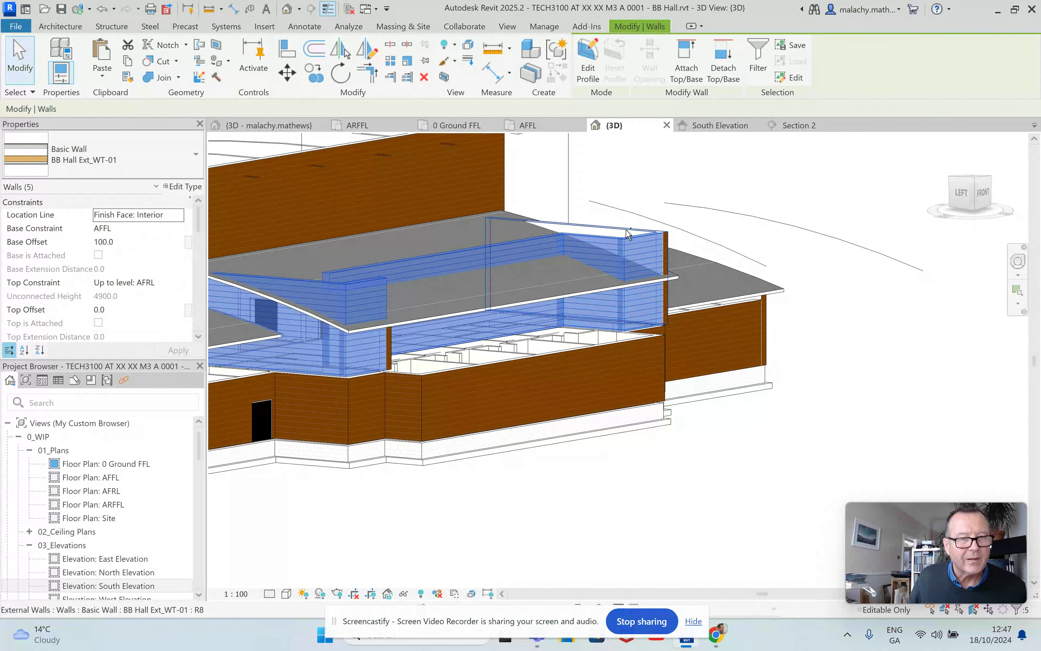
pyautogui.keyDown('ctrl'); pyautogui.click(628, 235); pyautogui.keyUp('ctrl')
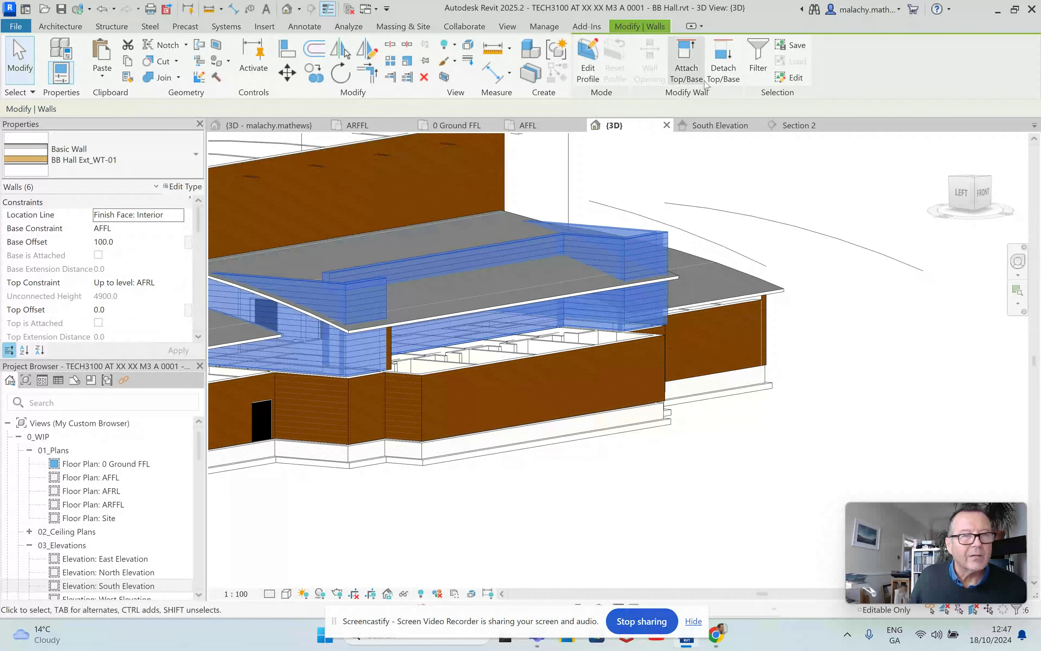
pyautogui.click(688, 69)
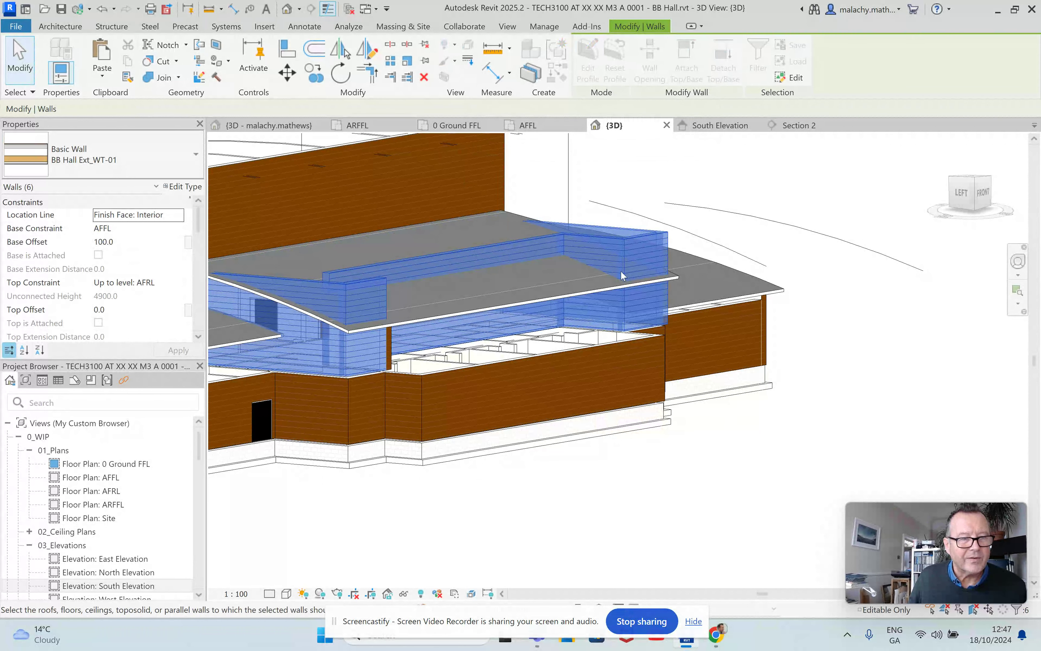
pyautogui.click(579, 296)
pyautogui.click(726, 440)
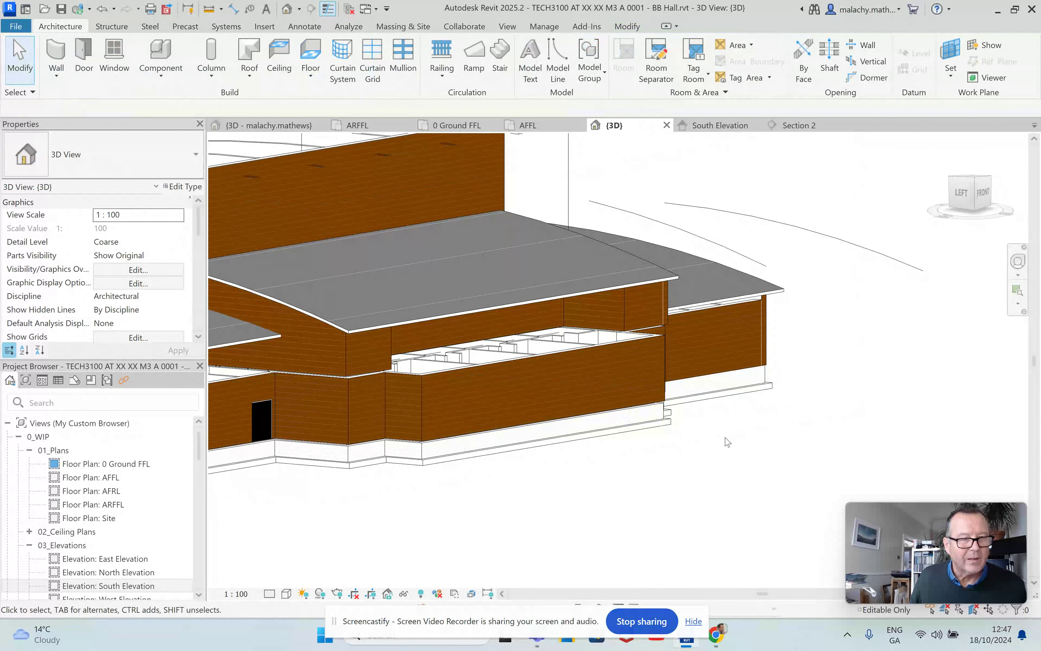
pyautogui.keyDown('ctrl'); pyautogui.moveTo(728, 440); pyautogui.dragTo(671, 491, button='middle'); pyautogui.keyUp('ctrl')
pyautogui.scroll(2, 672, 490)
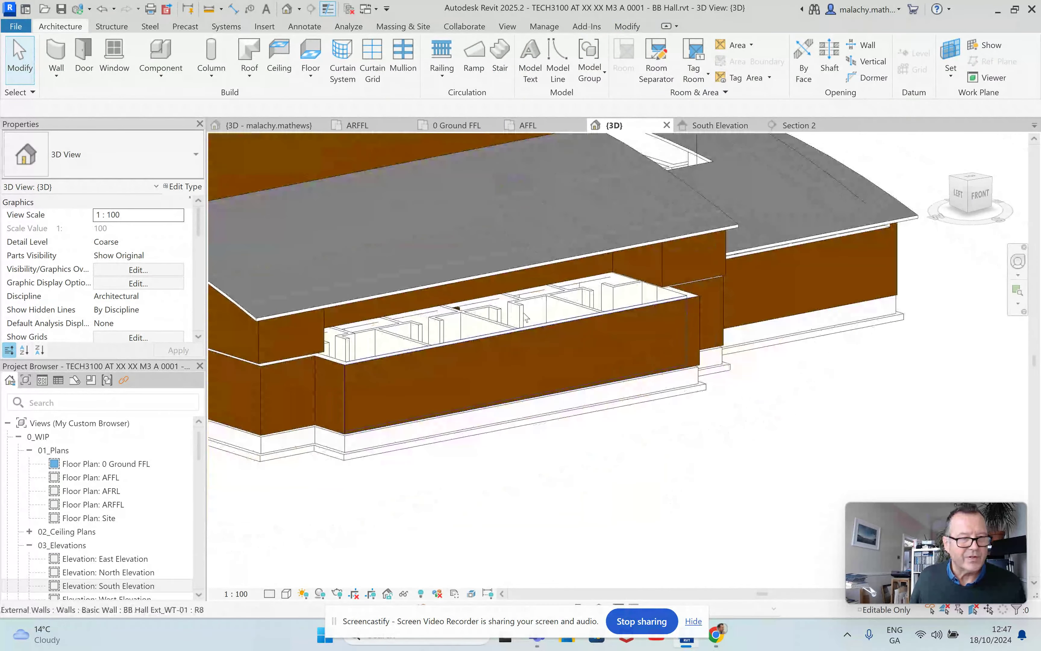
pyautogui.scroll(-1, 472, 365)
pyautogui.keyDown('shift'); pyautogui.moveTo(471, 365); pyautogui.dragTo(611, 301, button='middle'); pyautogui.keyUp('shift')
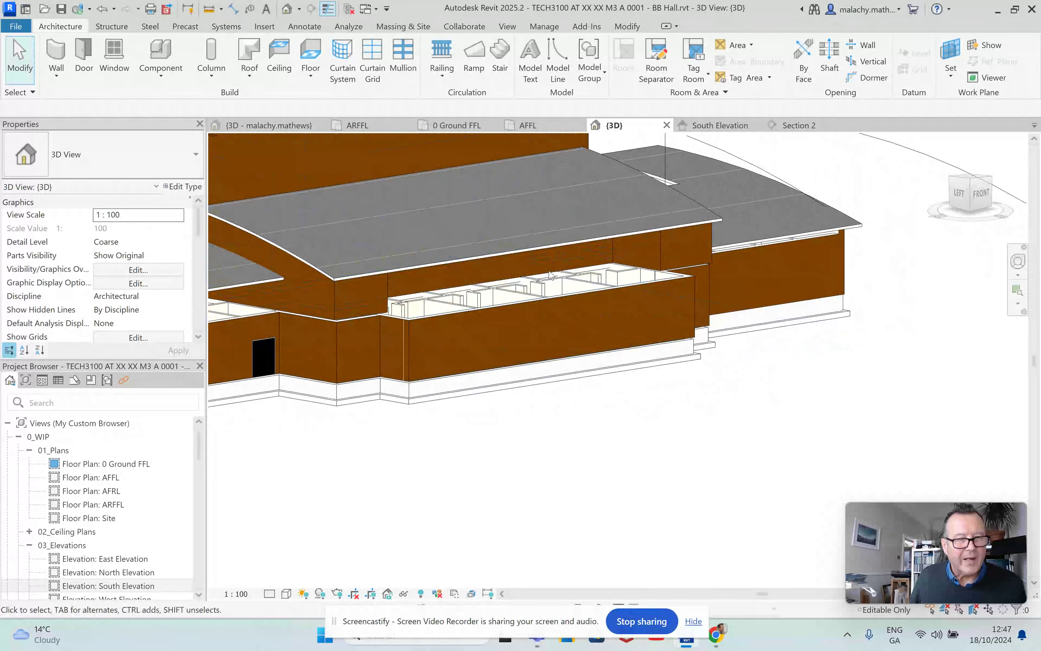
pyautogui.scroll(-2, 560, 435)
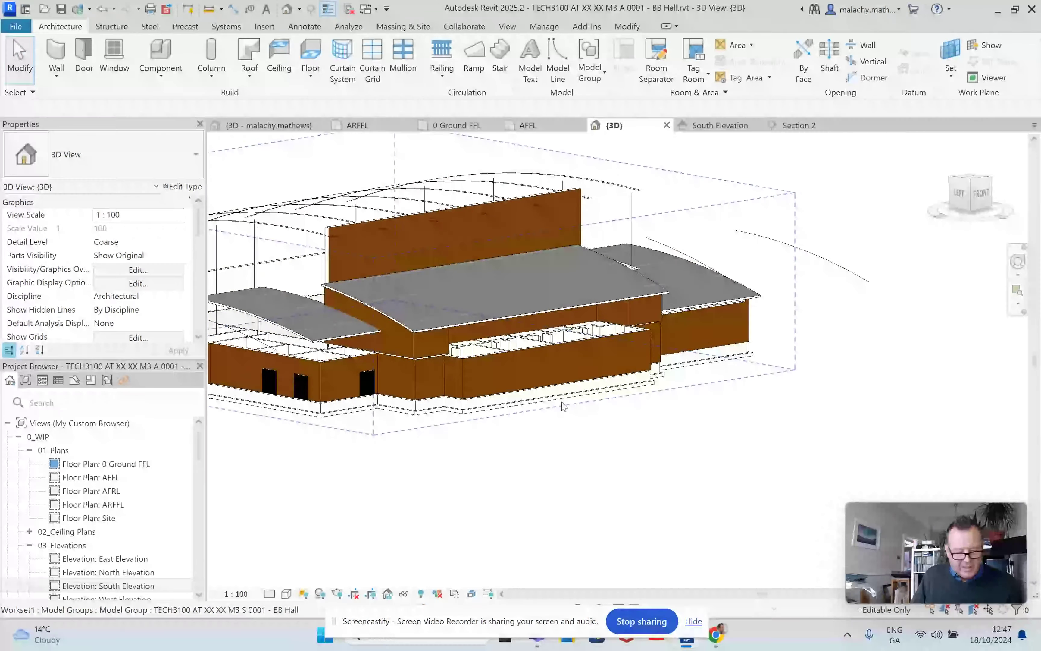
pyautogui.keyDown('shift'); pyautogui.moveTo(568, 426); pyautogui.dragTo(577, 413, button='middle'); pyautogui.keyUp('shift')
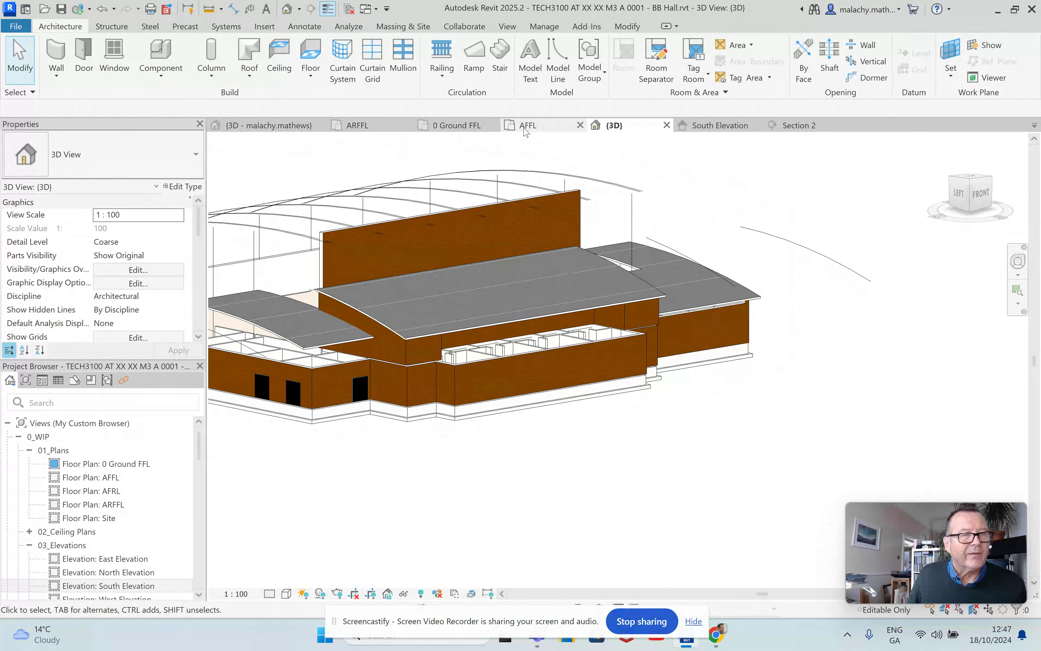
pyautogui.click(525, 128)
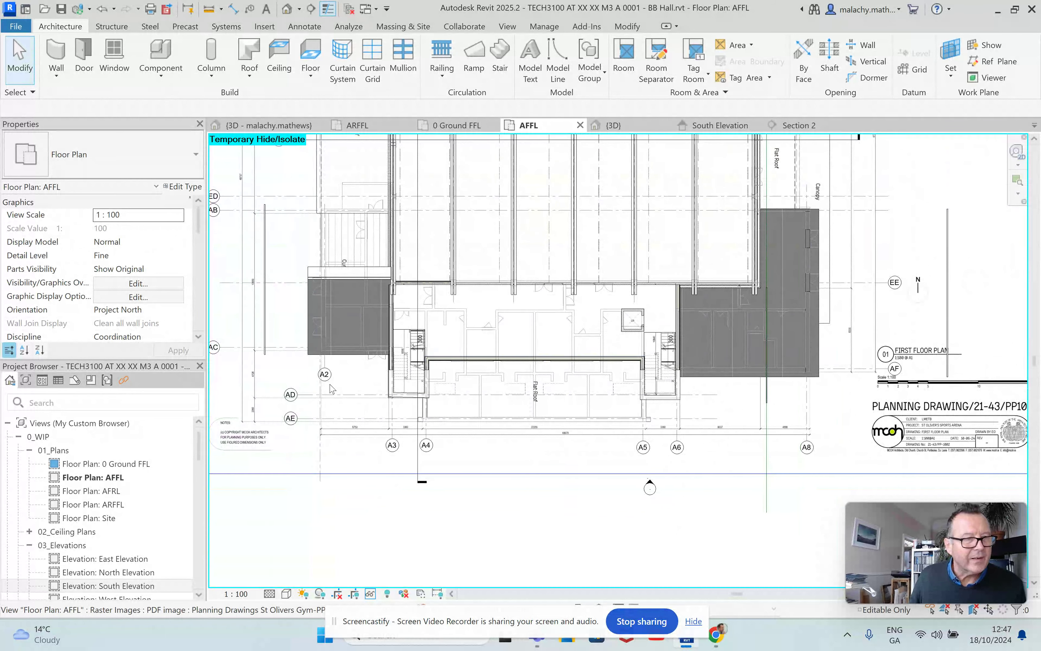
# Zoom out on the AFFL plan to see the new external walls over the PDF underlay
pyautogui.scroll(-1, 344, 353)
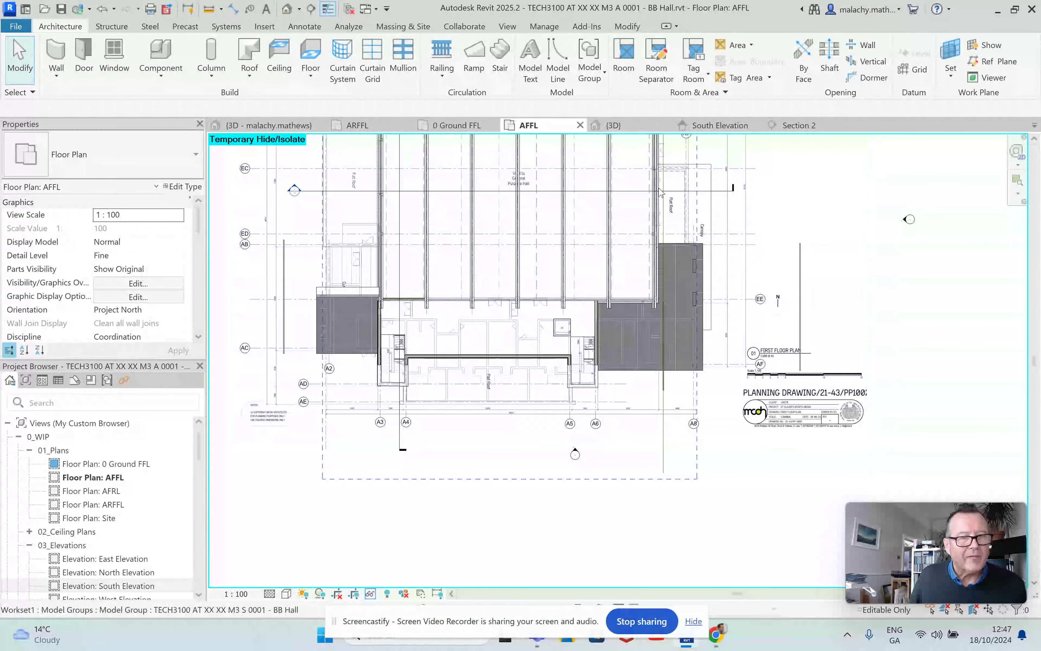